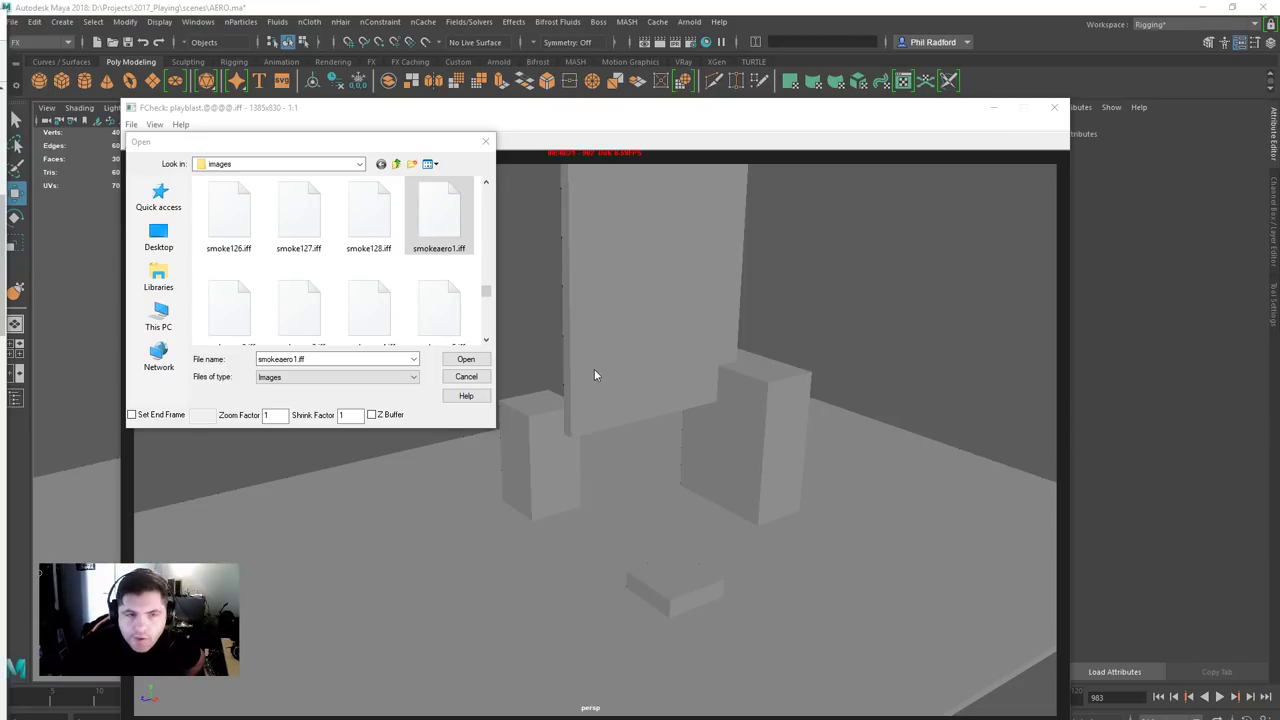
- Play back the smokeaero1.iff smoke-ring sequence in FCheck, then close the viewer
left_click(466, 360)
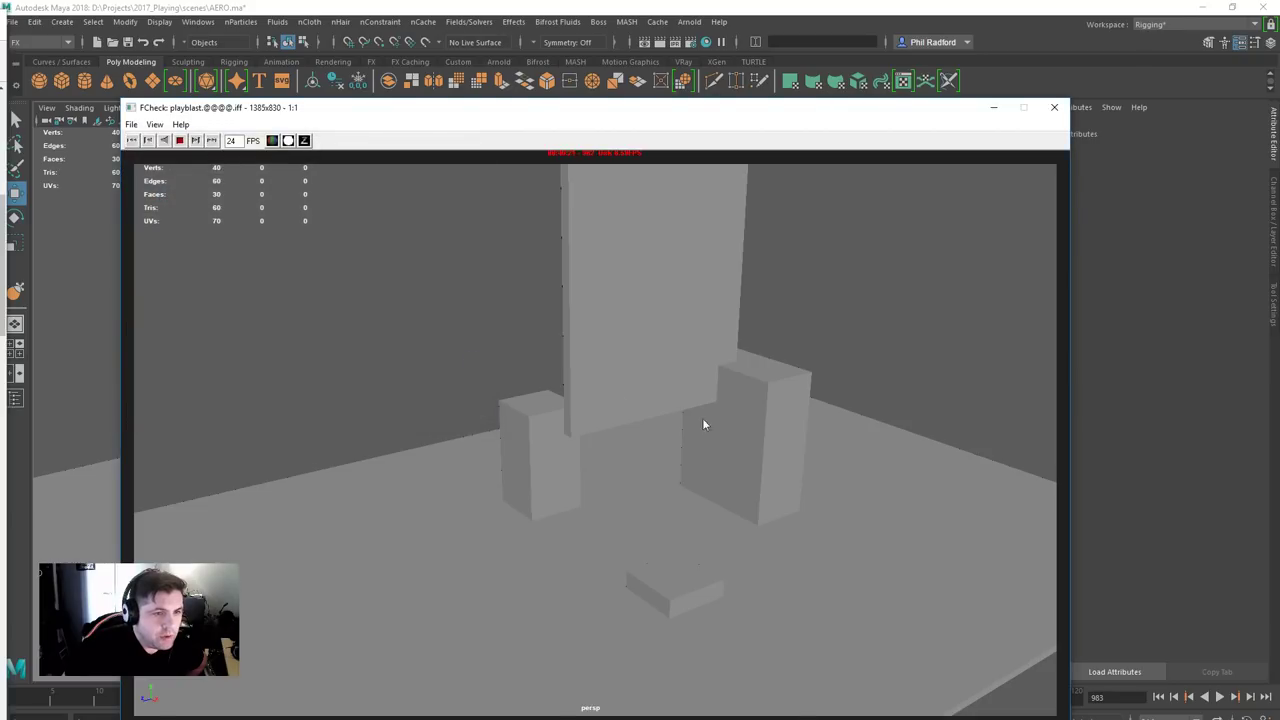
key("Escape")
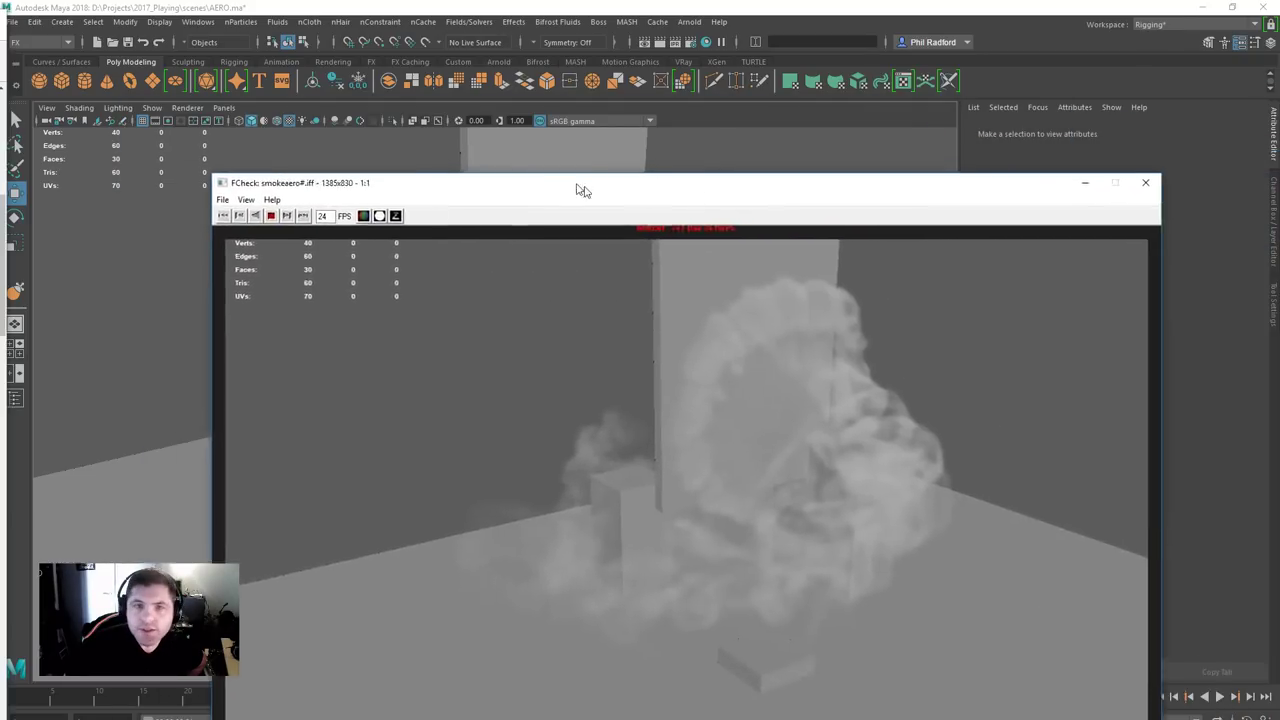
left_click_drag(580, 189, 491, 31)
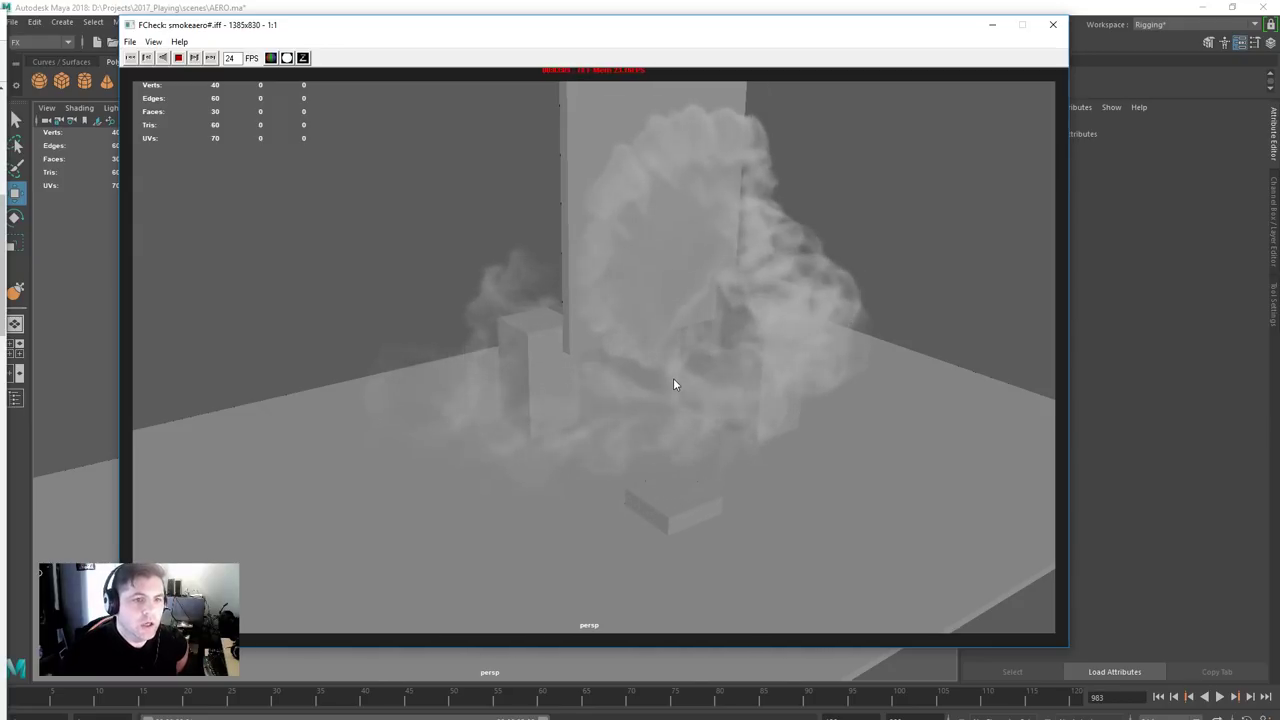
left_click(1053, 27)
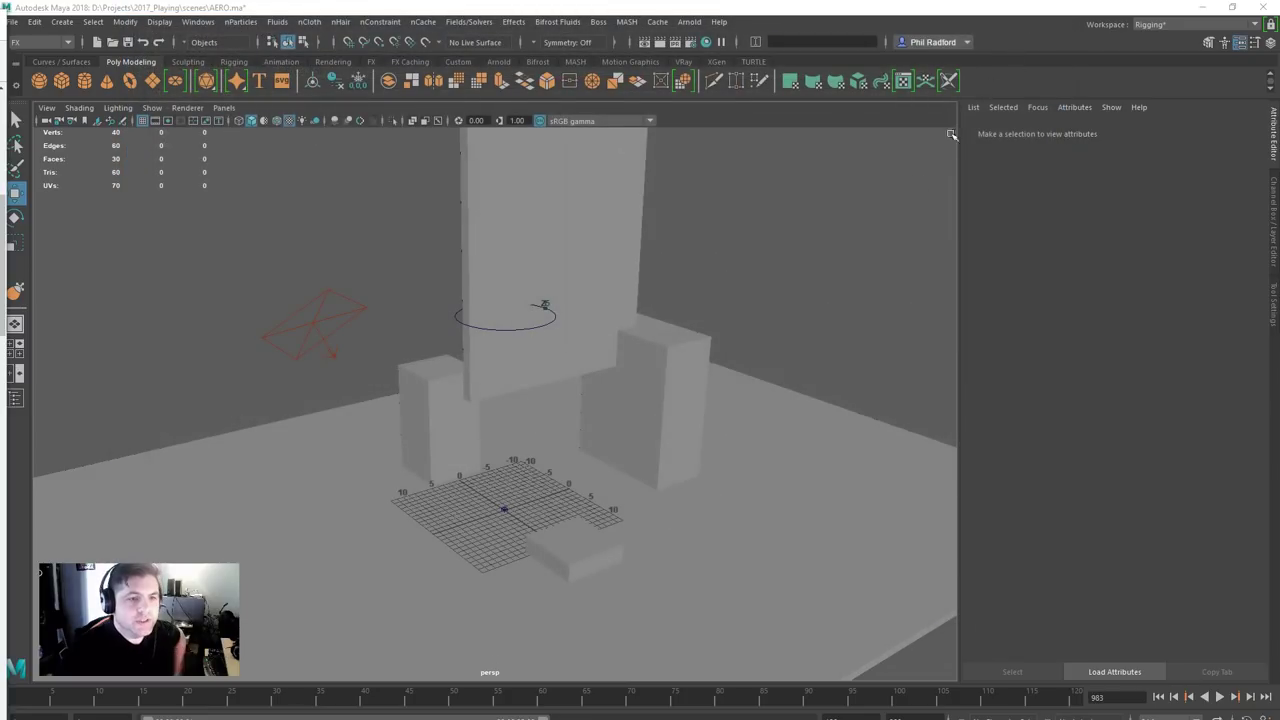
- In the Outliner, delete bifrostAero1 with its properties, mesh, emitter, collider props and motion field
left_click(198, 21)
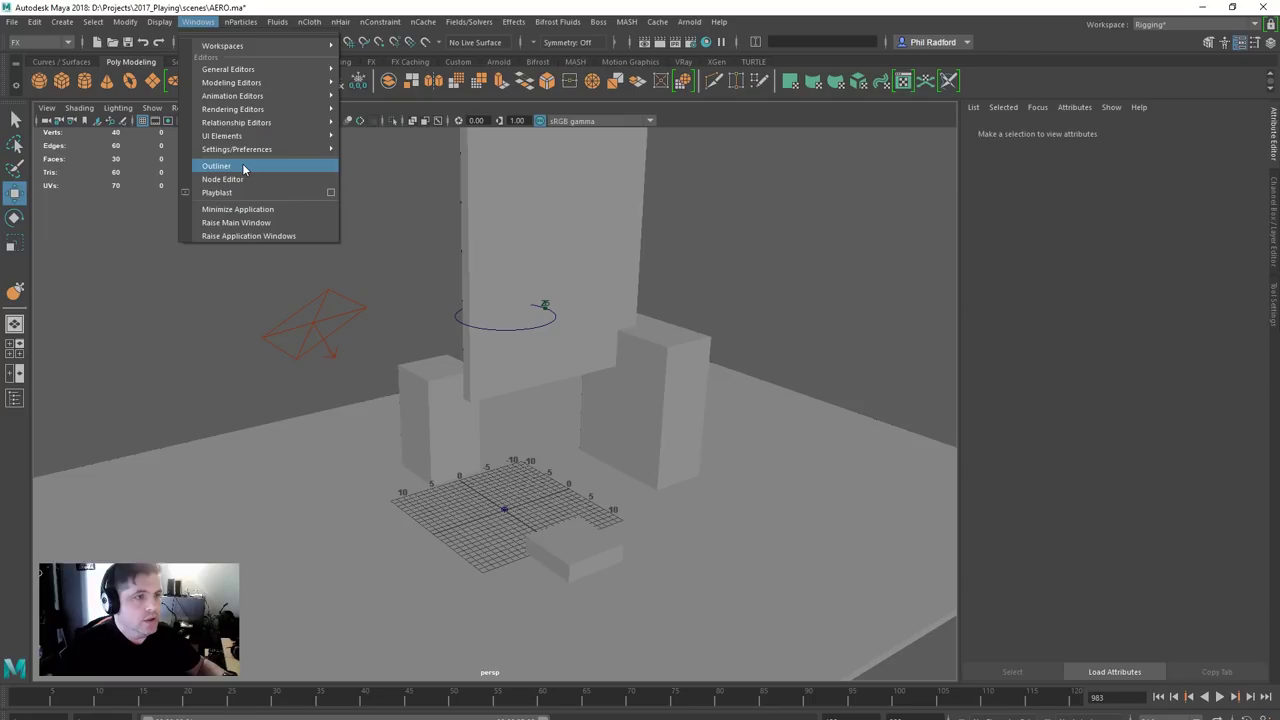
left_click(243, 167)
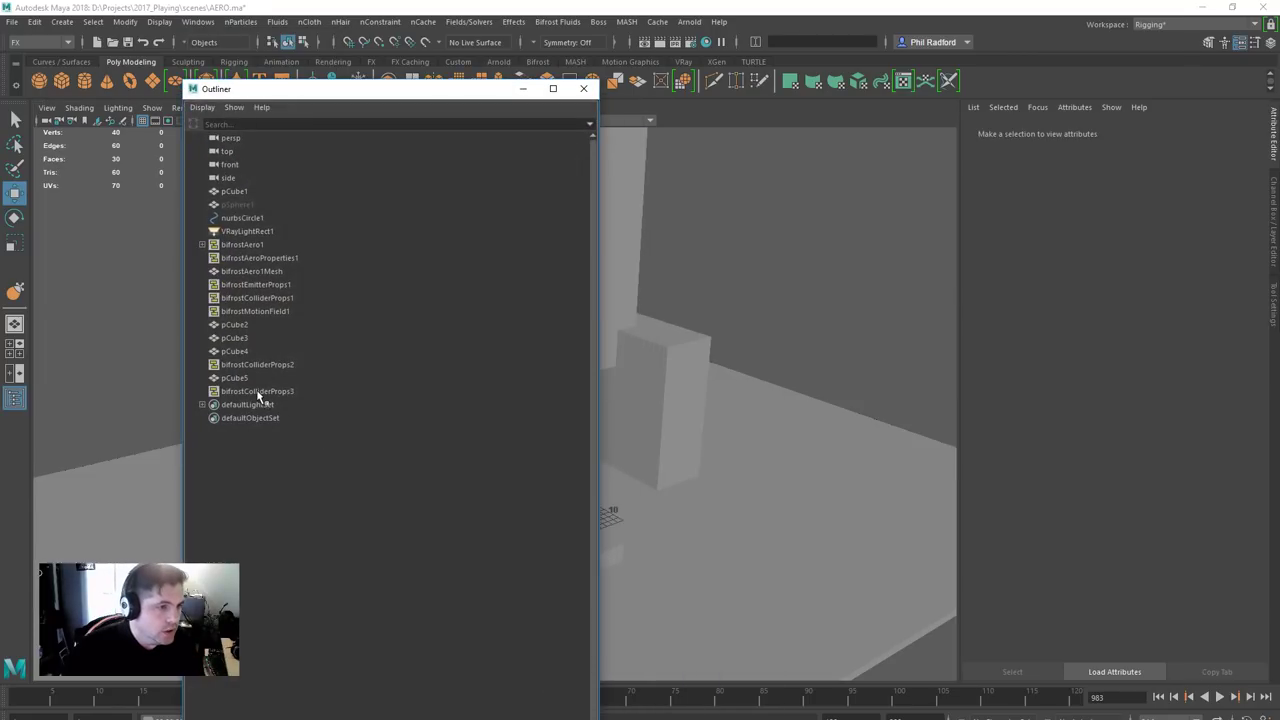
left_click(258, 391)
left_click(262, 364, "ctrl")
left_click(268, 311, "ctrl")
left_click(268, 298, "ctrl")
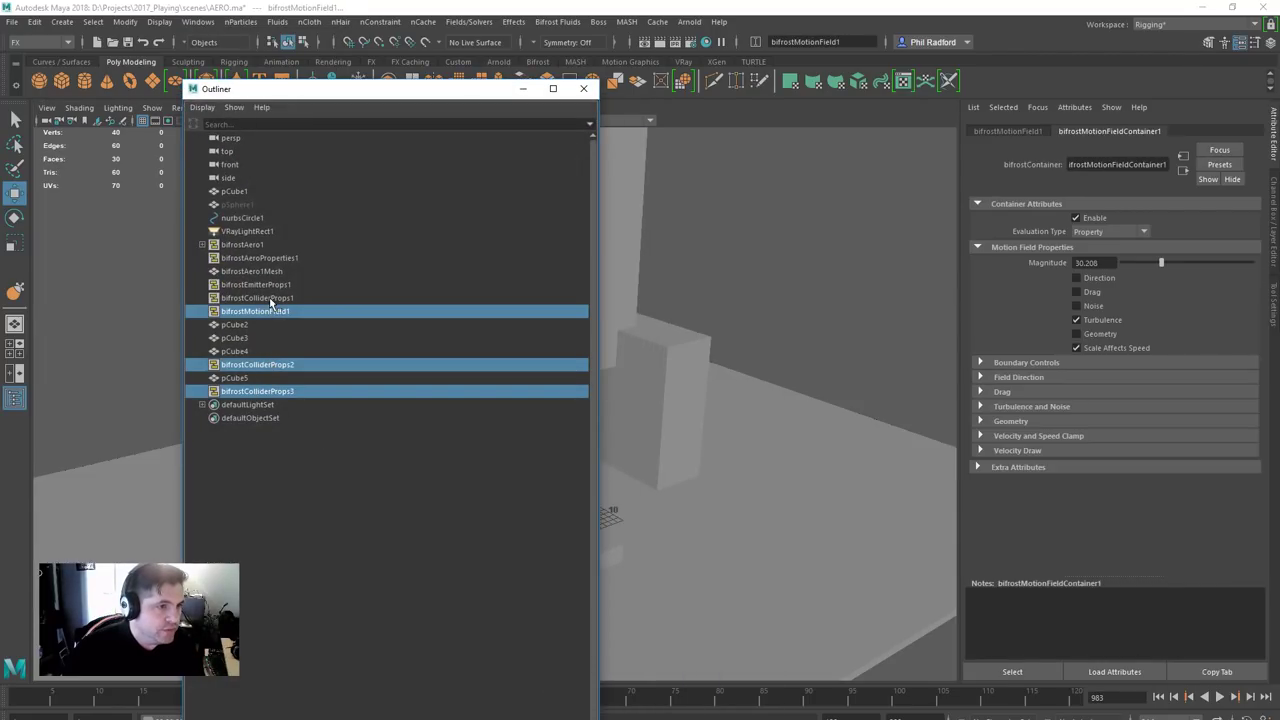
left_click(275, 285, "ctrl")
left_click(265, 271, "ctrl")
left_click(265, 258, "ctrl")
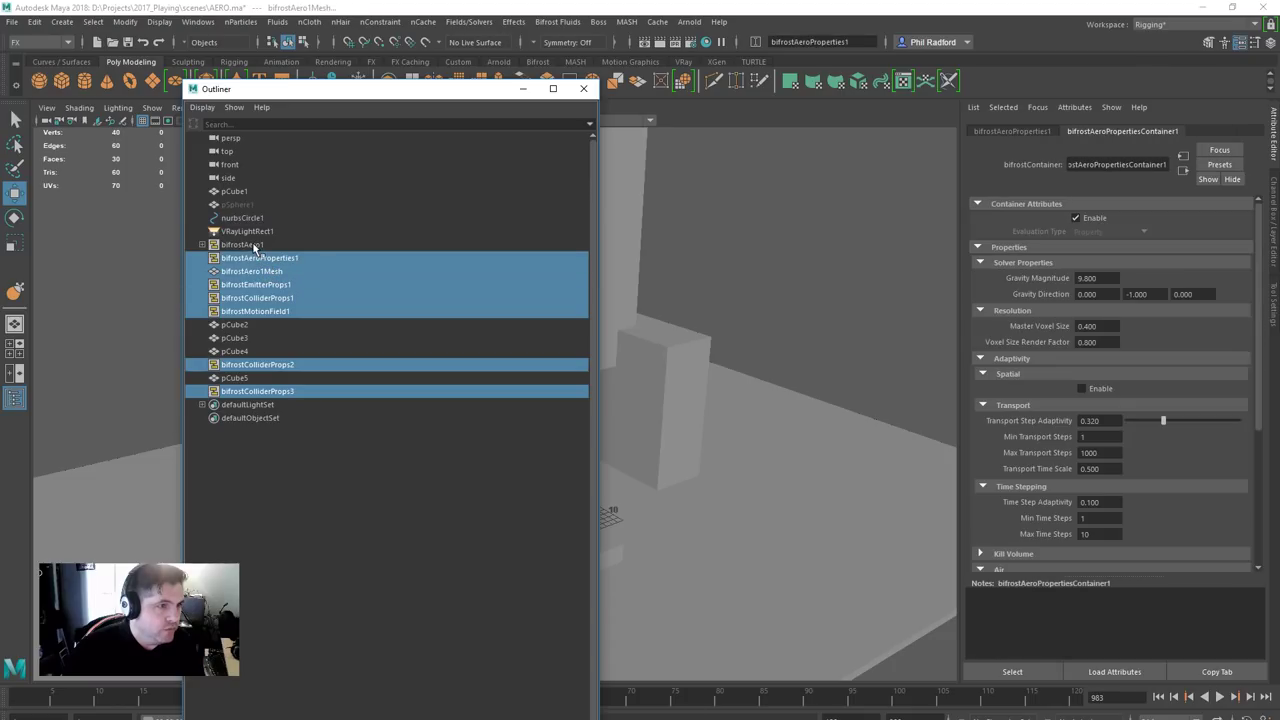
left_click(258, 245, "ctrl")
key("Delete")
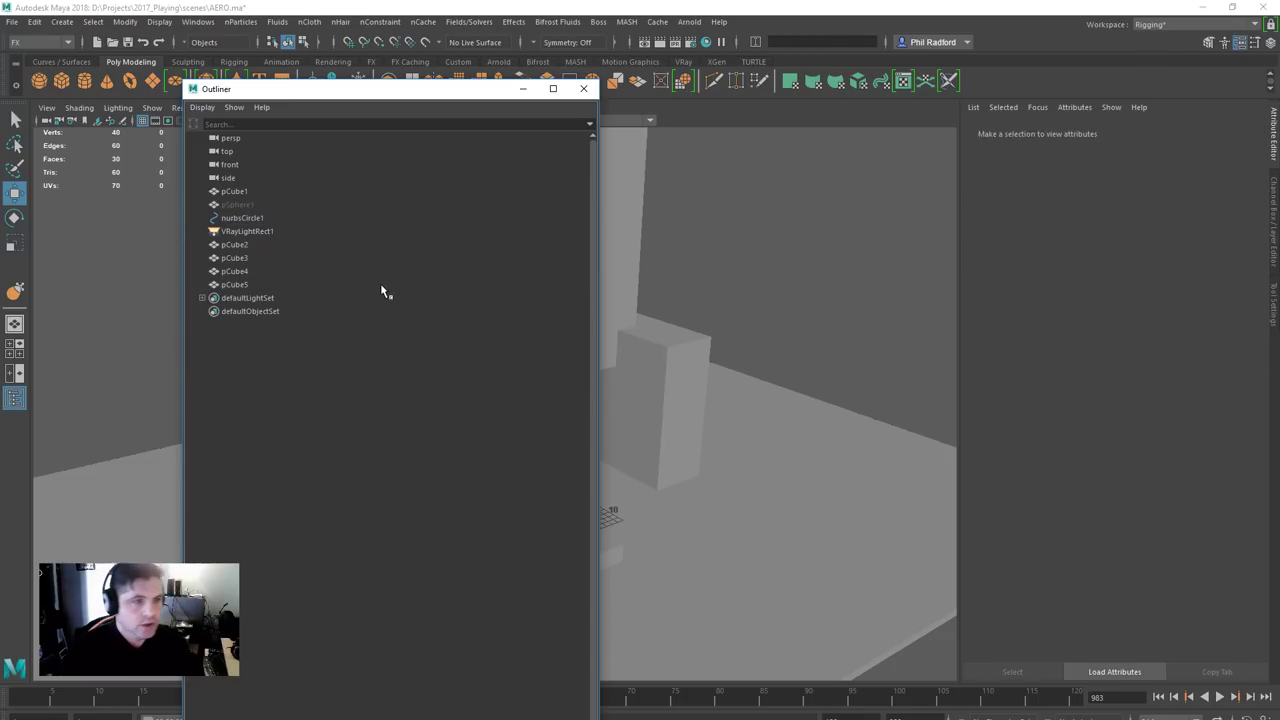
- Unhide every hidden object in the scene with Display > Show > All
left_click(521, 89)
scroll(606, 471, "up", 5)
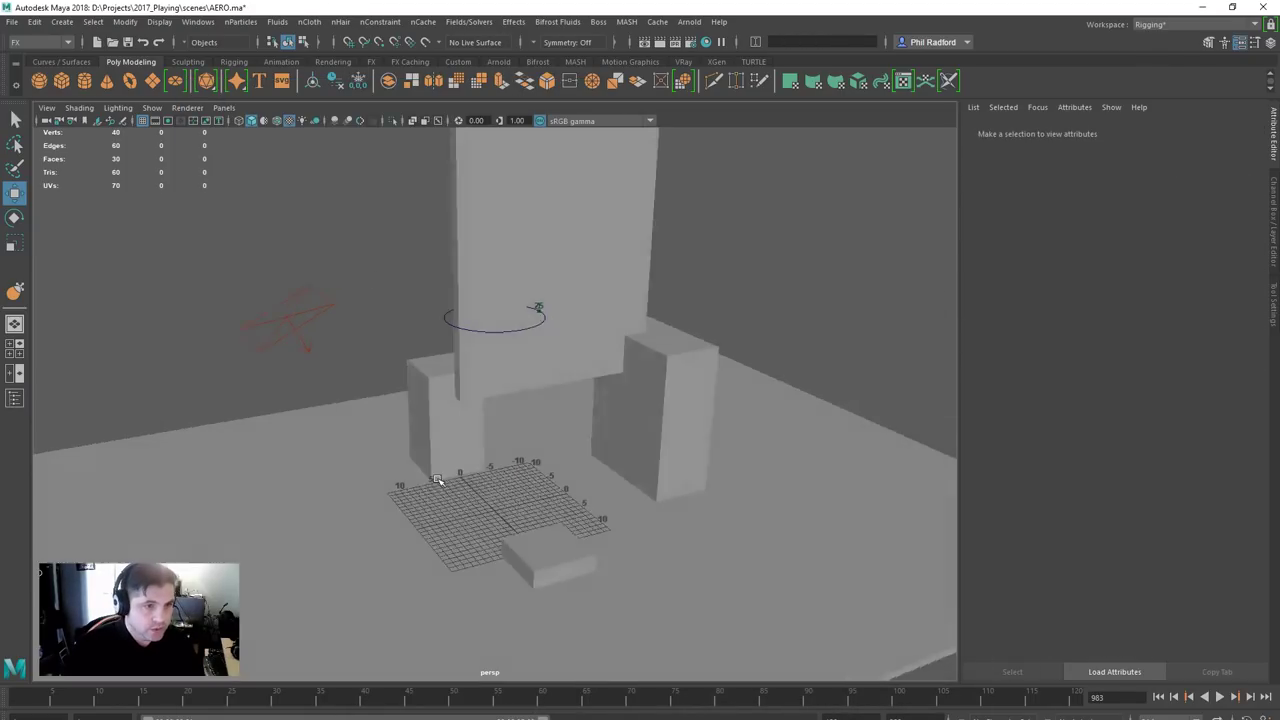
key("alt+v")
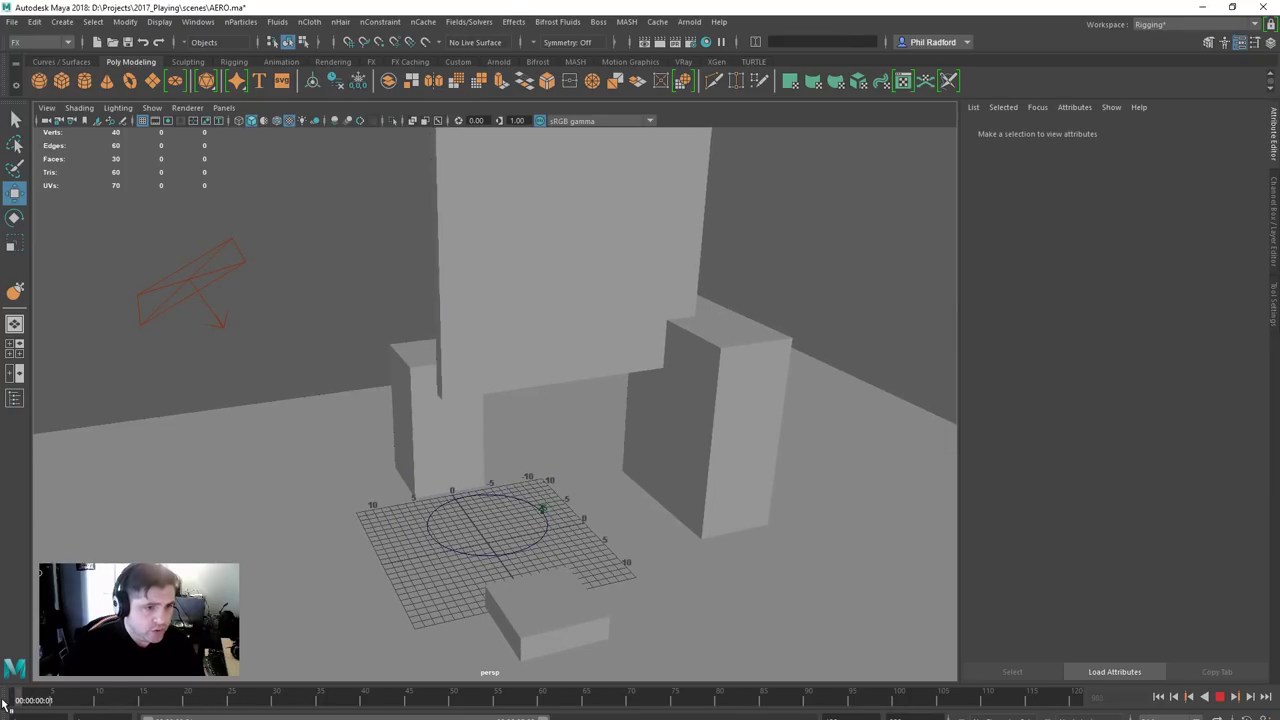
left_click(169, 26)
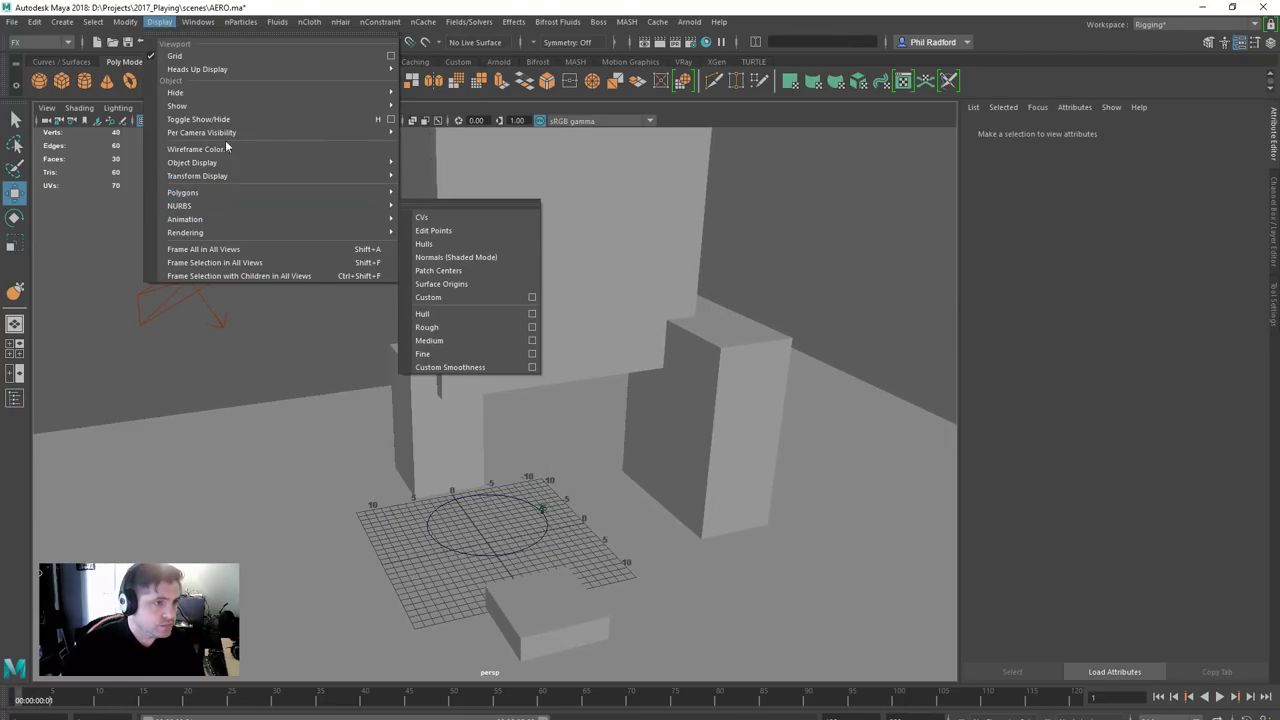
mouse_move(219, 106)
left_click(425, 170)
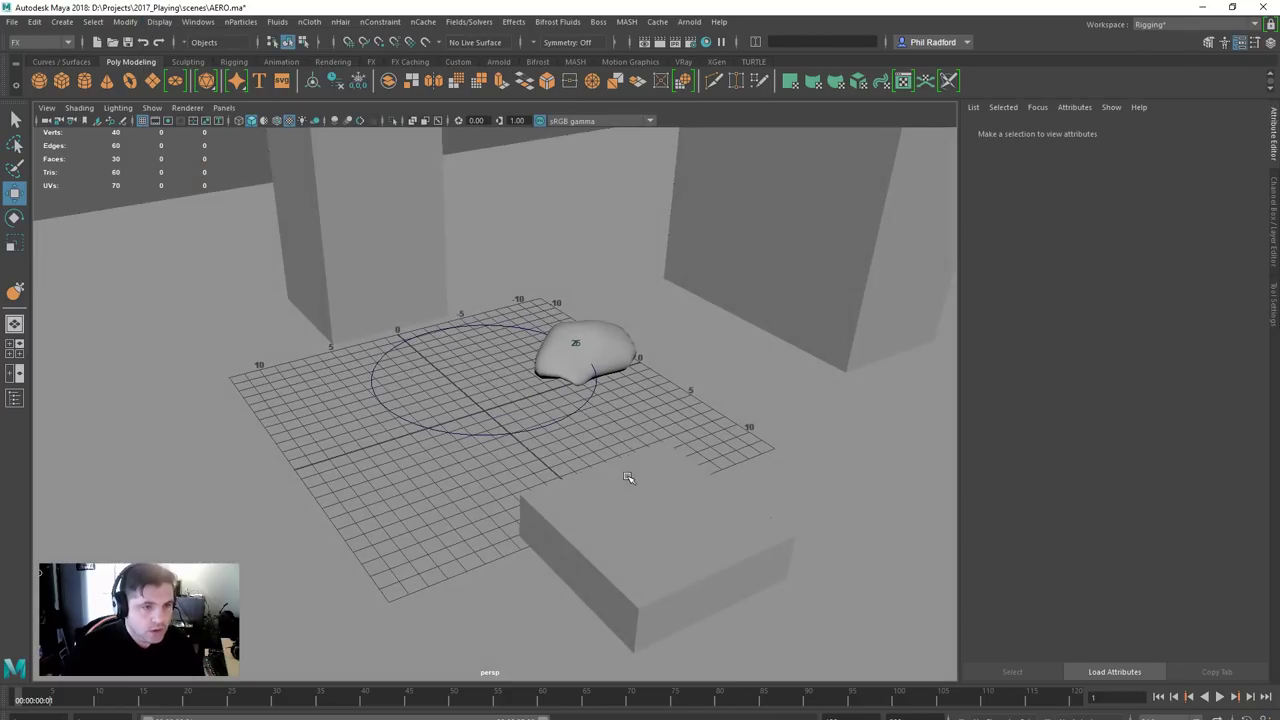
- Select pSphere1 and scrub and play the timeline to watch it travel along the circle
left_click_drag(628, 478, 479, 455, "alt")
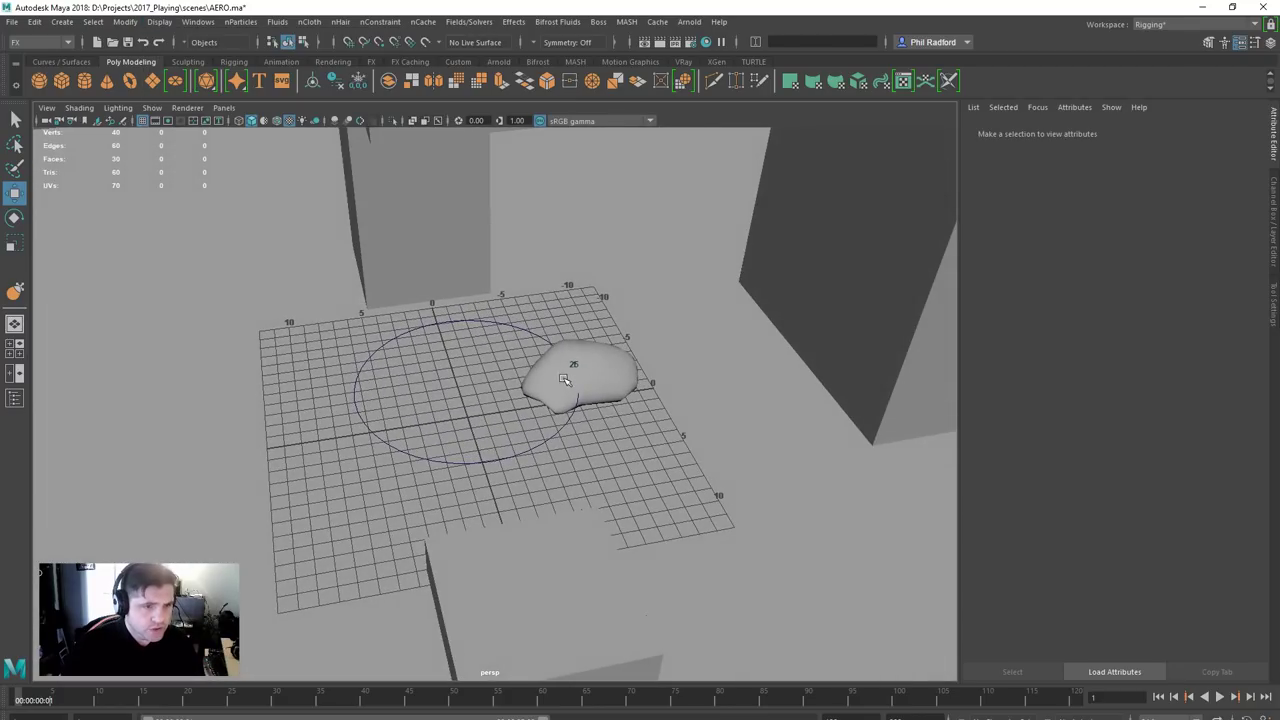
left_click(602, 369)
left_click_drag(631, 448, 640, 453, "alt")
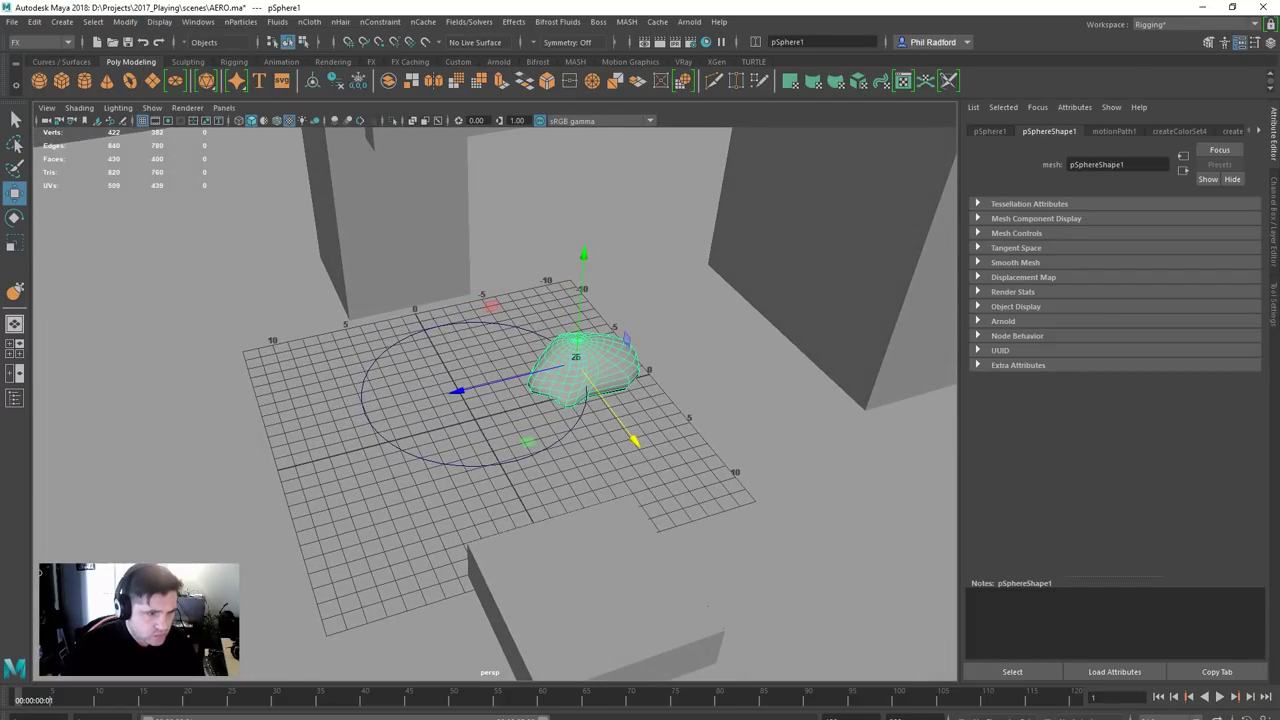
left_click_drag(33, 700, 270, 694)
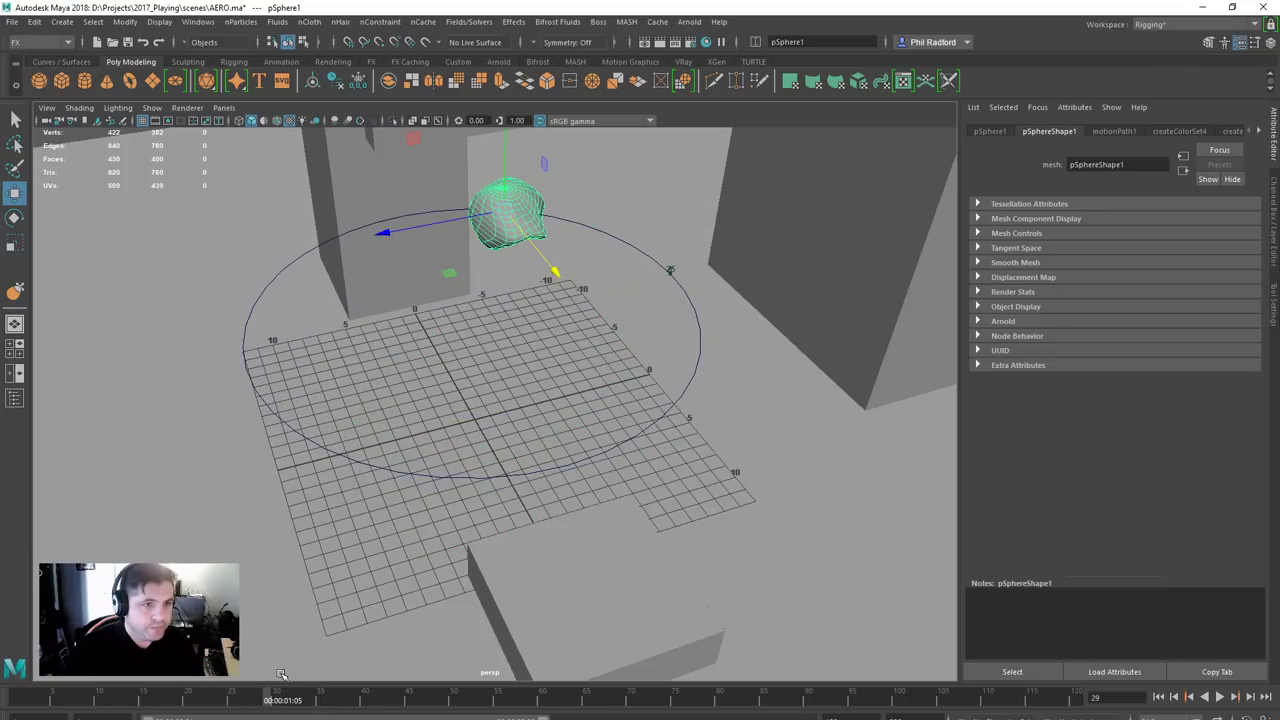
right_click_drag(716, 466, 312, 494, "alt")
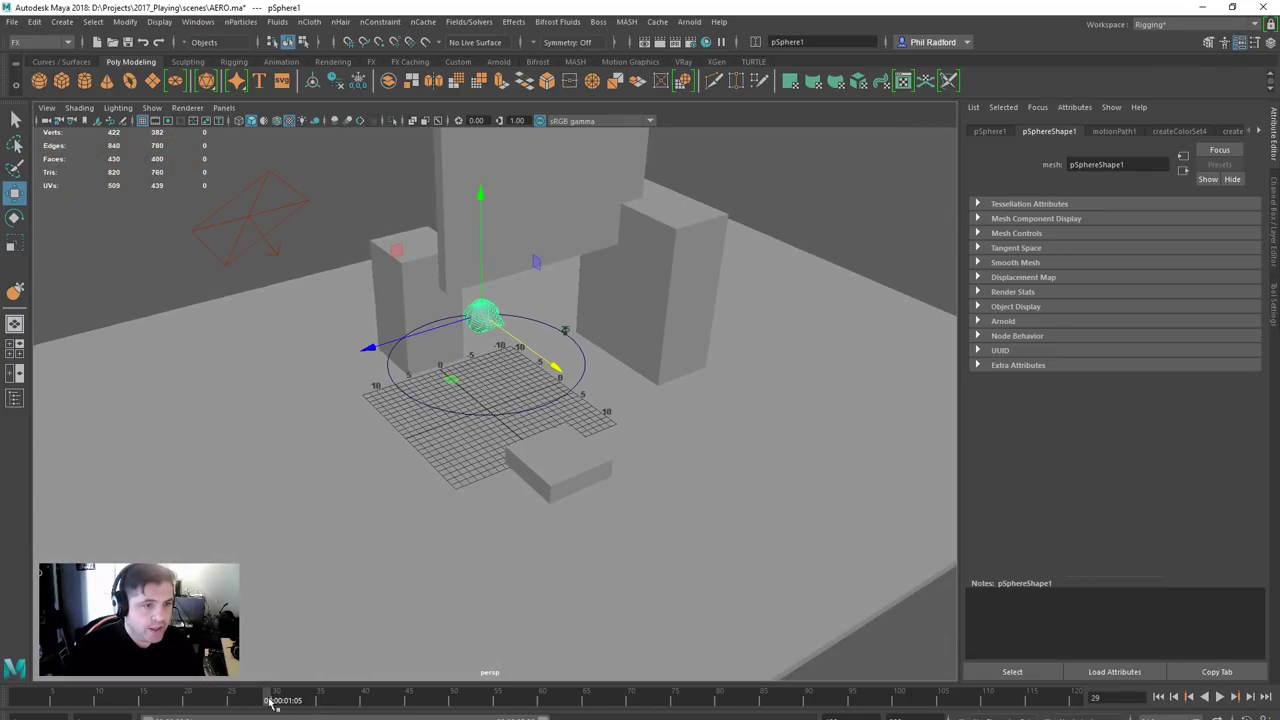
key("alt+v")
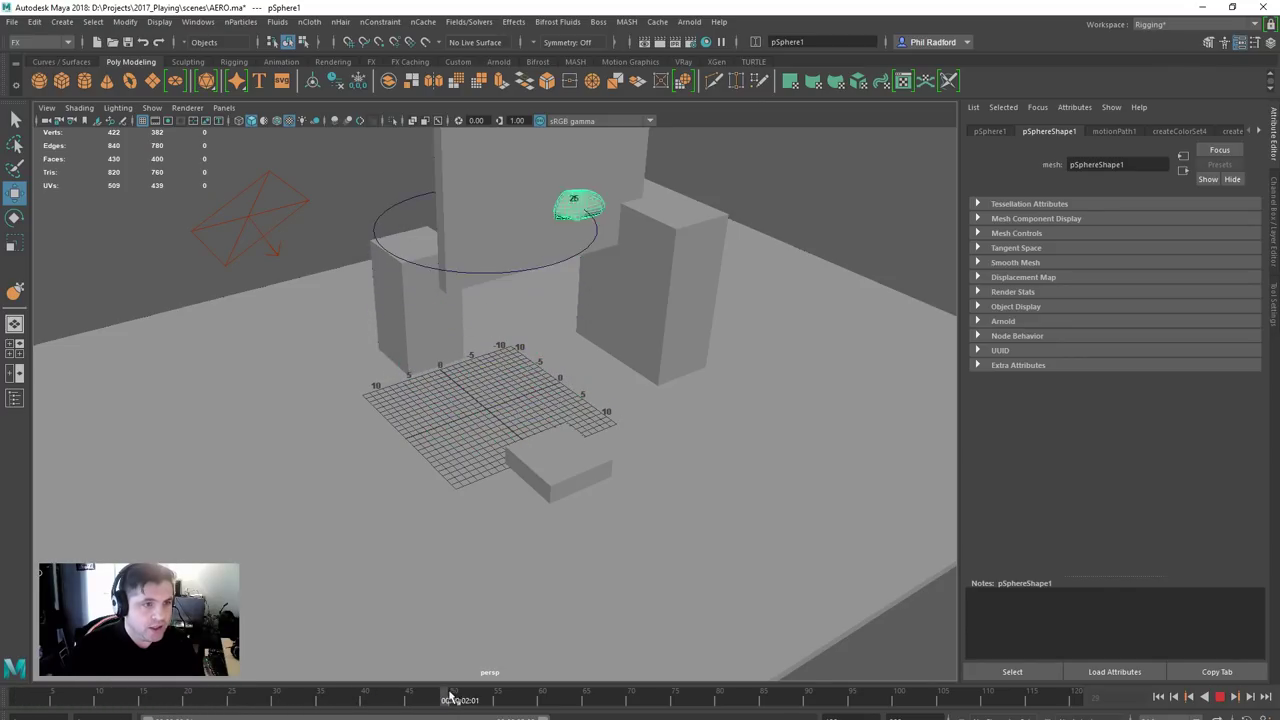
left_click_drag(574, 700, 18, 700)
left_click_drag(133, 692, 74, 703)
- Look down on the grid and scrub the sphere along its path back to the start
scroll(378, 440, "up", 3)
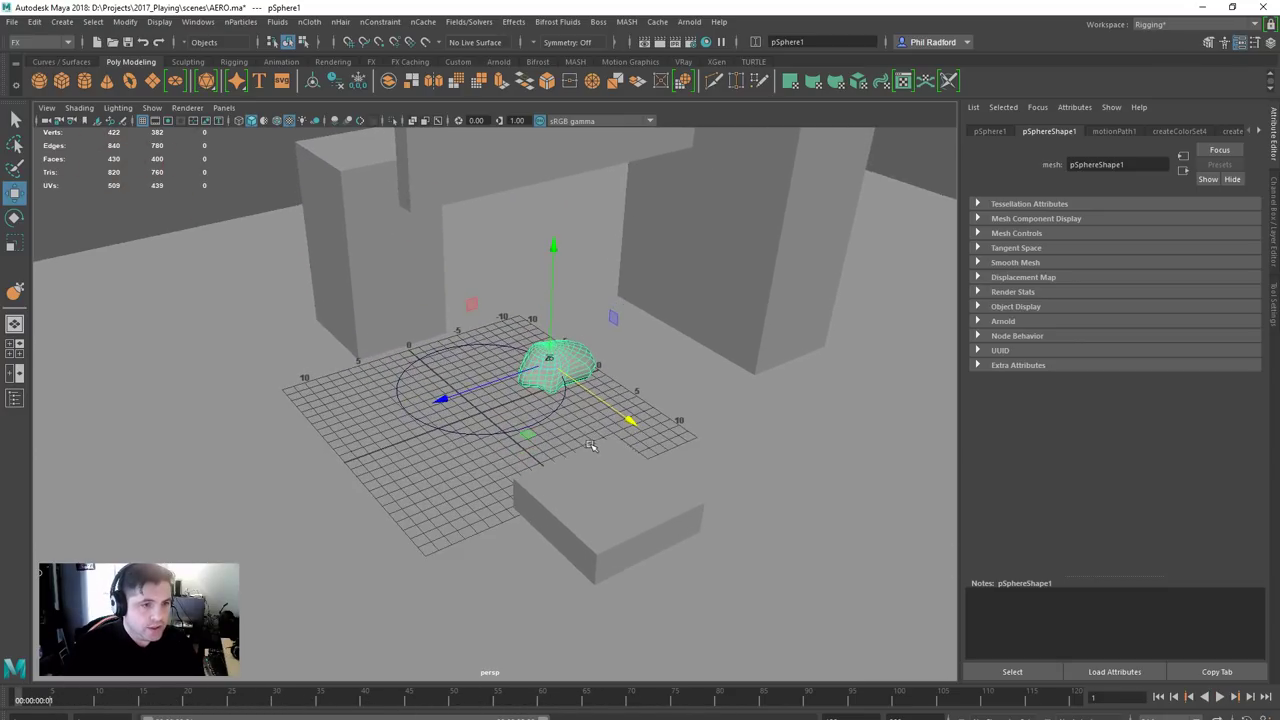
left_click_drag(378, 440, 557, 474, "alt")
left_click_drag(480, 455, 557, 350, "alt")
scroll(520, 400, "up", 3)
scroll(520, 400, "down", 4)
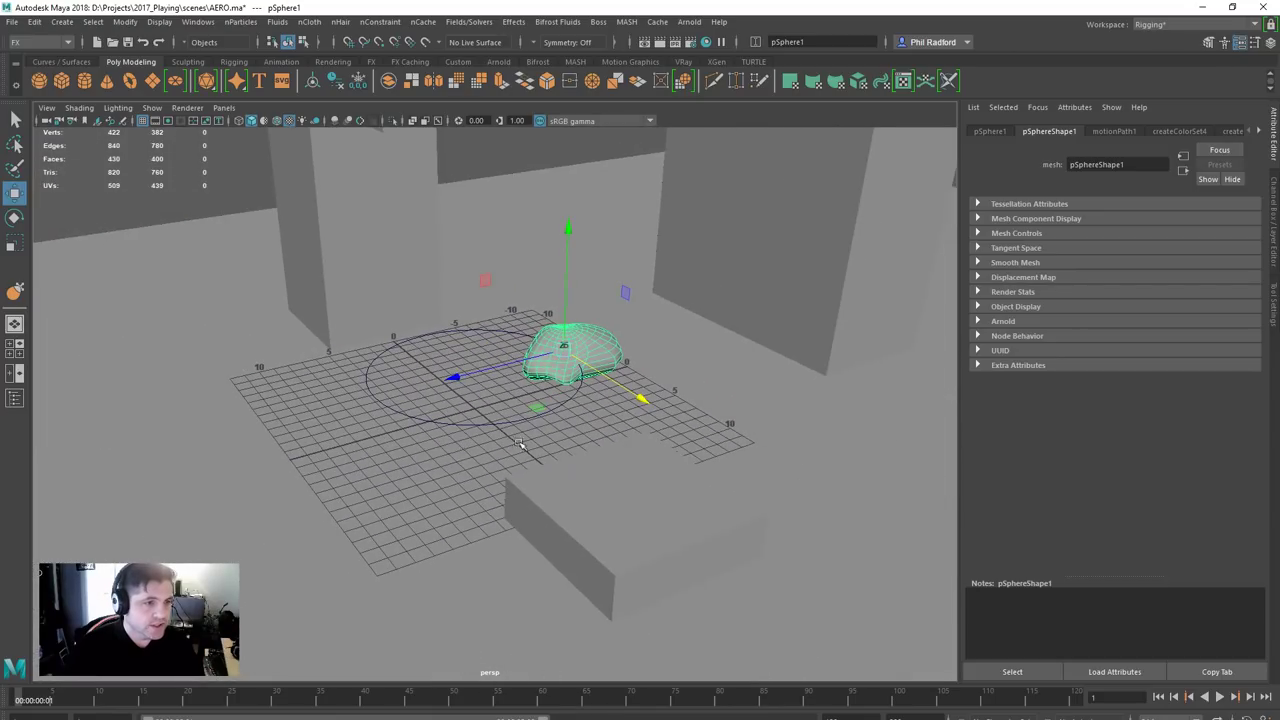
left_click_drag(519, 443, 376, 476, "alt")
scroll(372, 460, "up", 3)
scroll(378, 463, "down", 3)
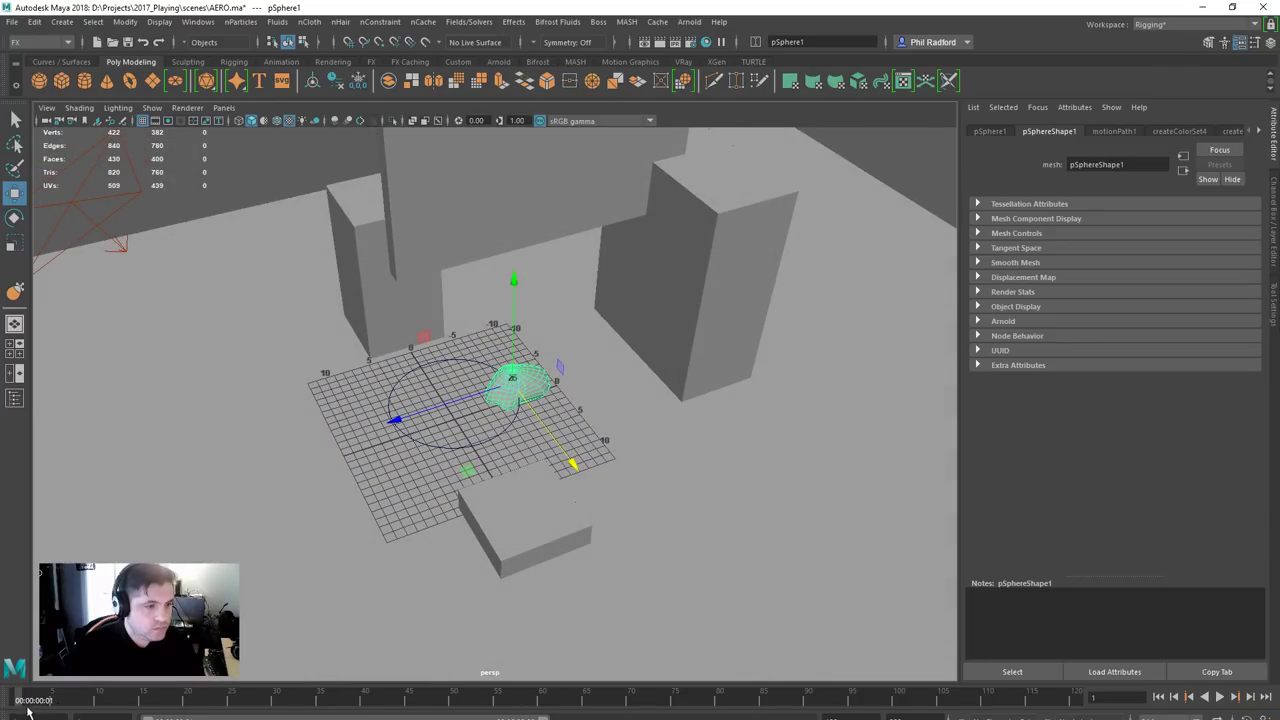
mouse_move(28, 710)
left_mouse_down()
mouse_move(171, 702)
mouse_move(28, 702)
left_mouse_up()
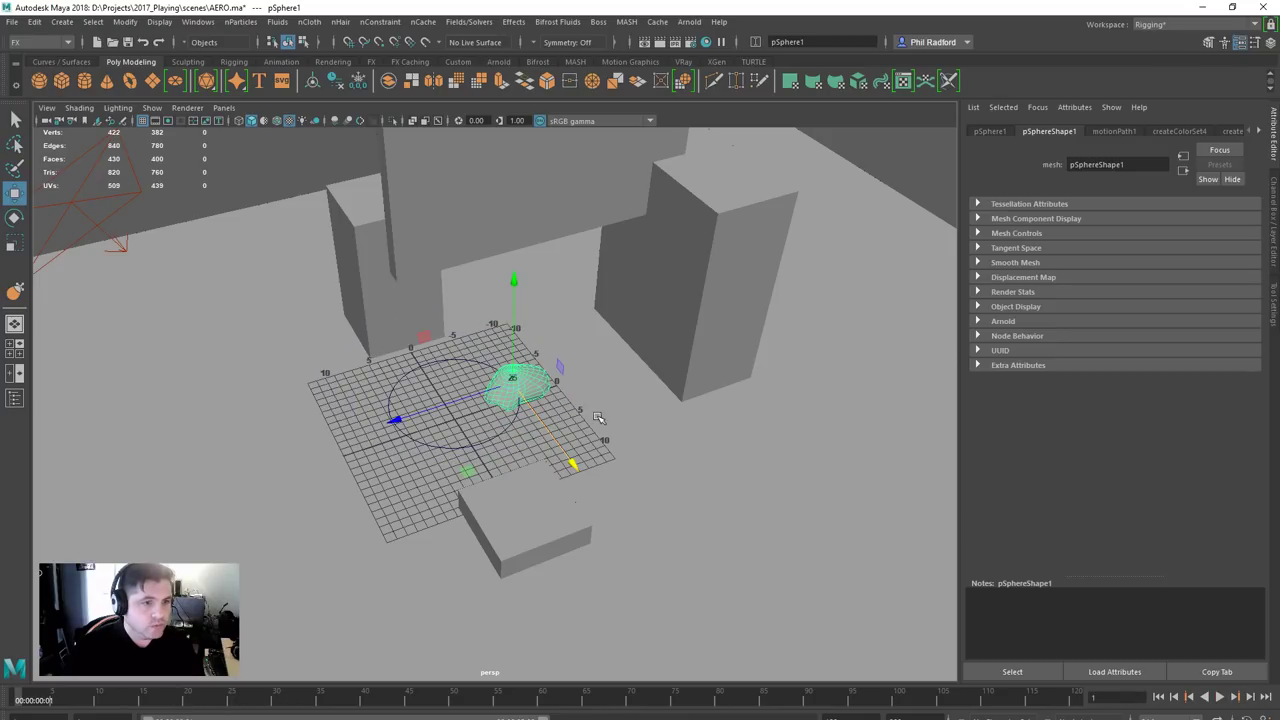
left_click_drag(597, 417, 591, 413, "alt")
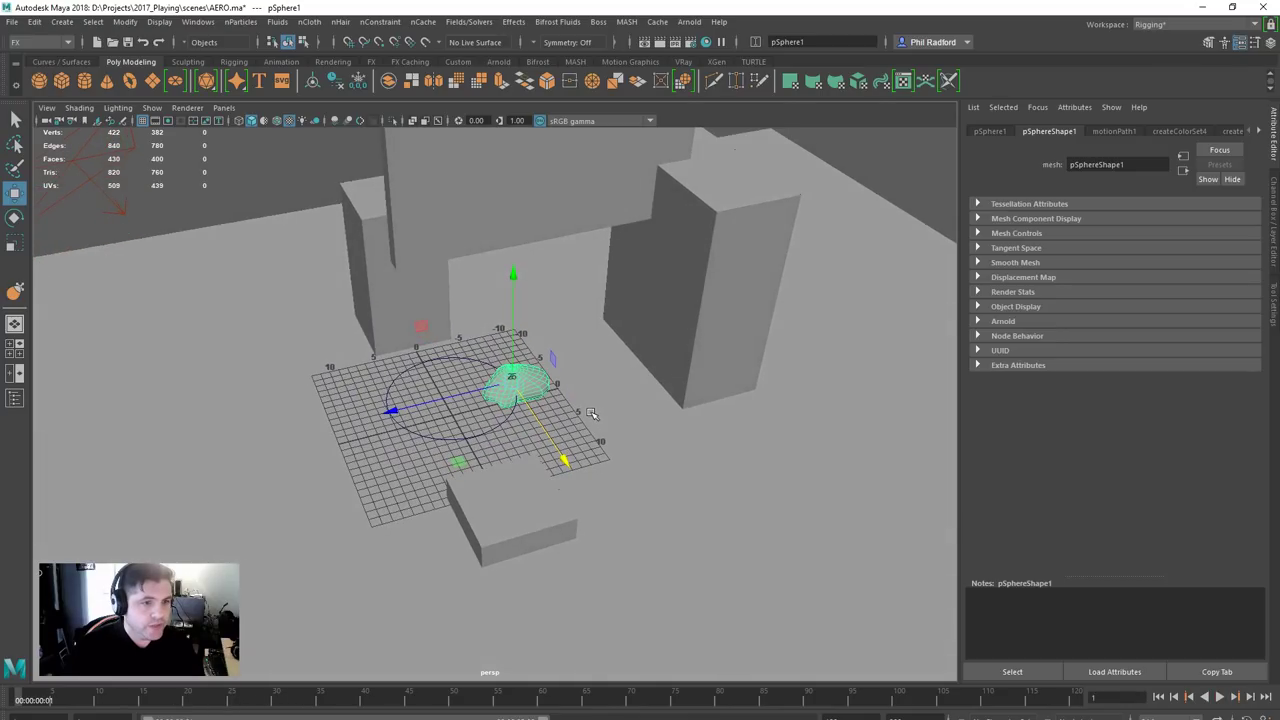
- Create the aero1 Bifrost Aero simulation from pSphere1 through the Bifrost Fluids menu
left_click(567, 27)
mouse_move(513, 22)
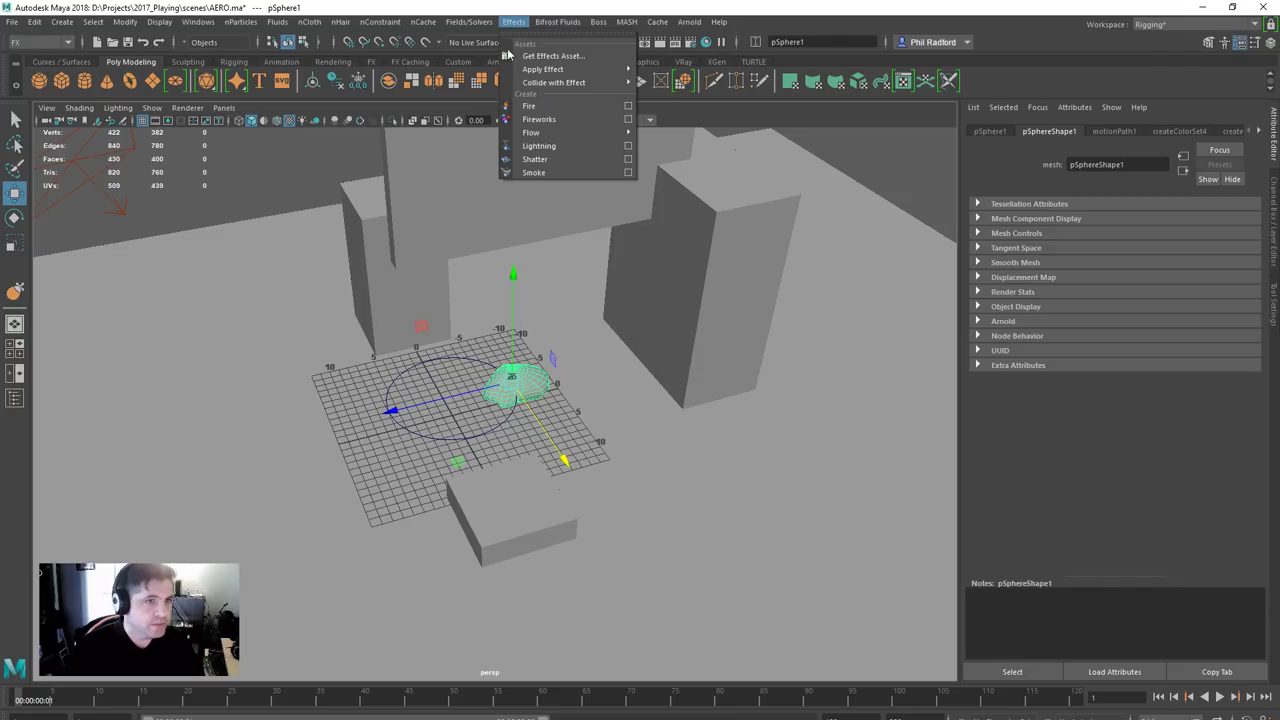
key("Escape")
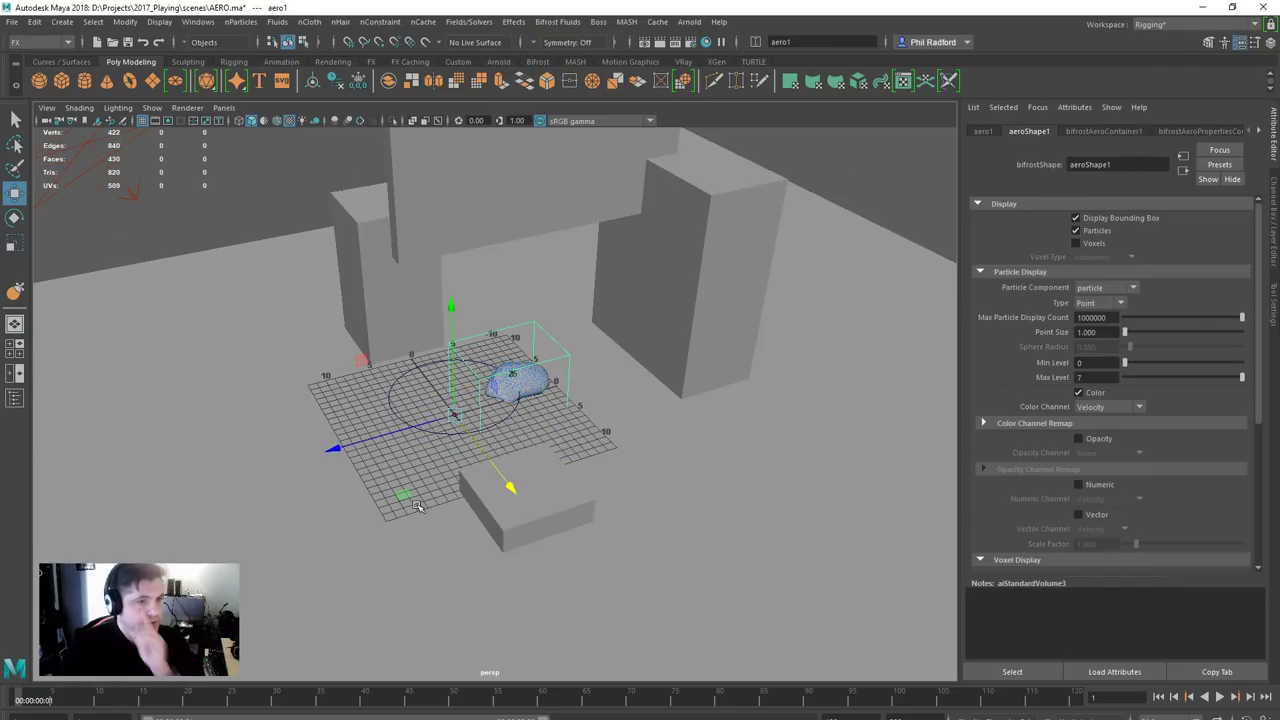
mouse_move(631, 455)
left_mouse_down("alt")
mouse_move(651, 451)
mouse_move(625, 455)
left_mouse_up("alt")
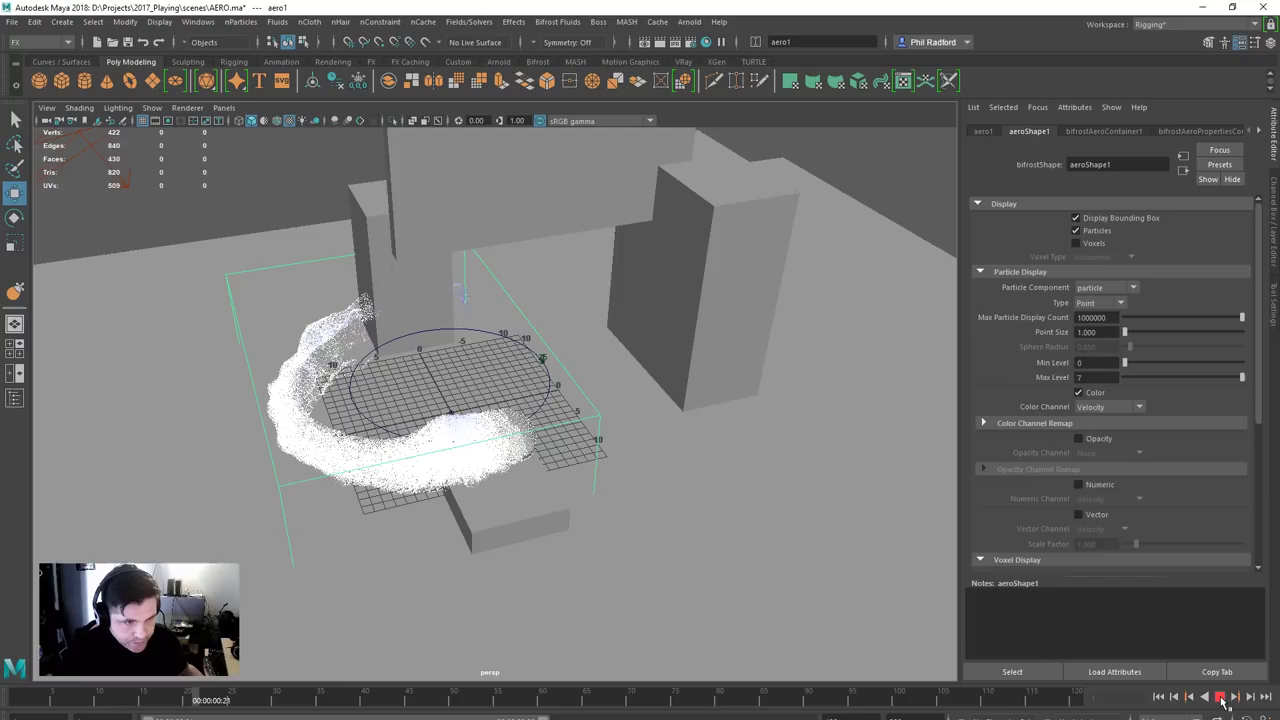
- Stop playback at frame 23 and select the ground cube pCube1
left_click(1221, 699)
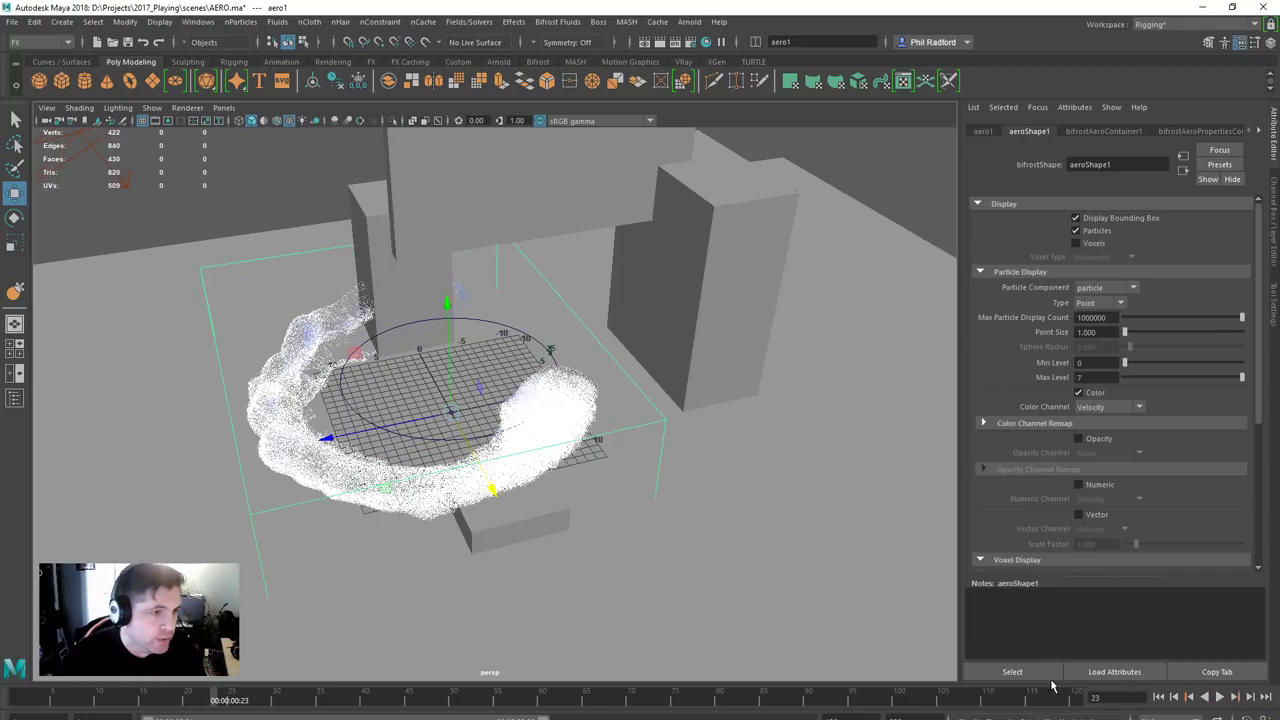
left_click_drag(434, 464, 489, 480, "alt")
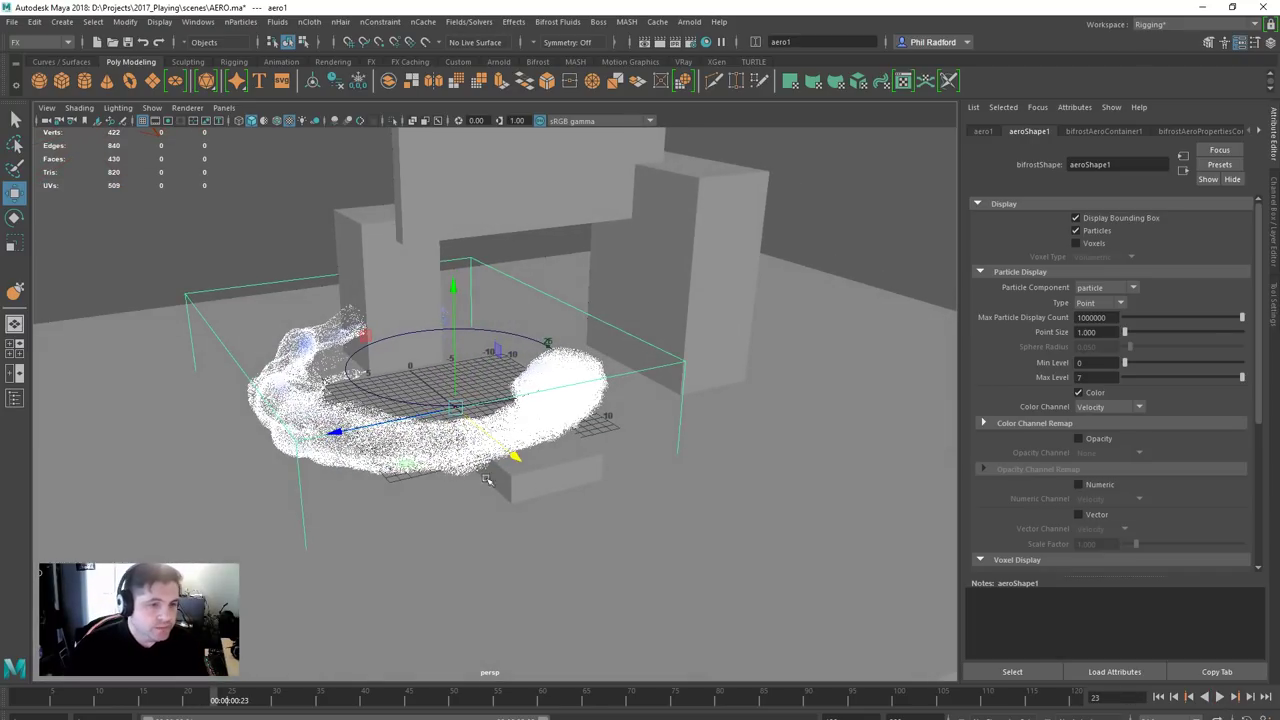
right_click_drag(489, 480, 673, 494, "alt")
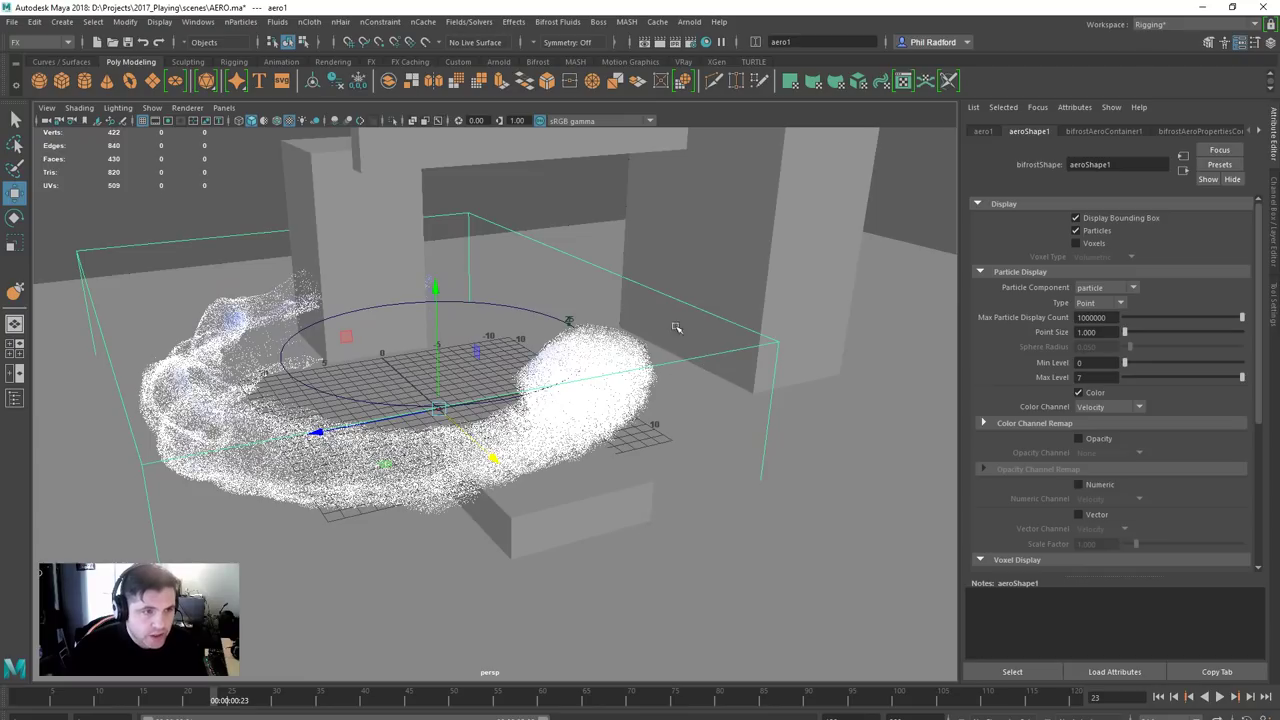
left_click_drag(567, 319, 391, 289, "alt")
left_click(367, 255)
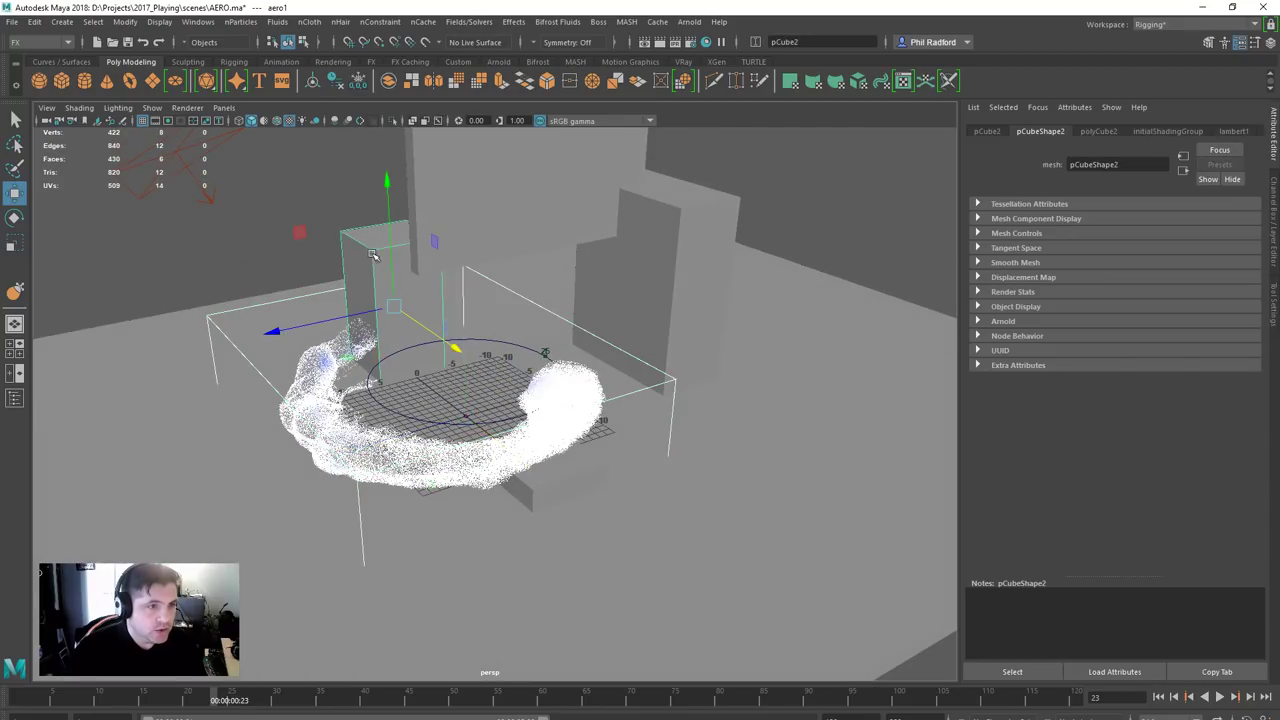
left_click(483, 211)
left_click(658, 256)
left_click(568, 474)
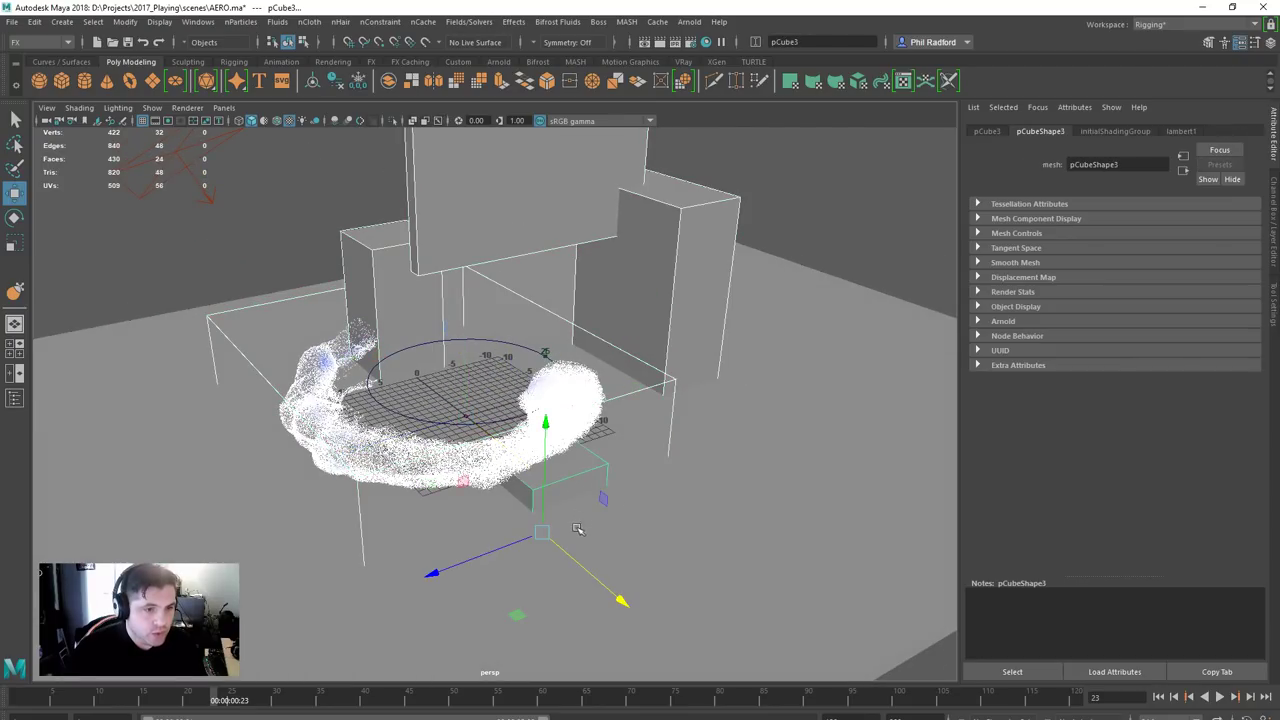
left_click(838, 452)
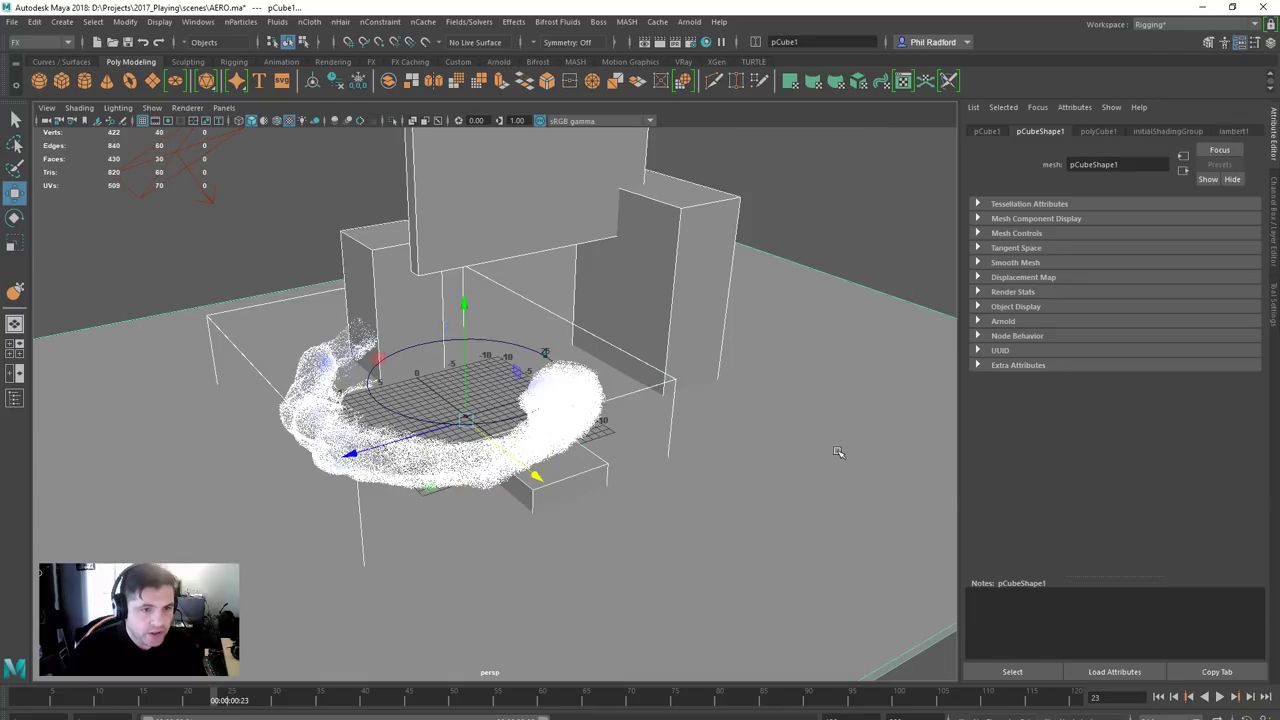
- Make pCube1 a Bifrost collider and replay the simulation from the first frame
left_click(558, 22)
left_click(585, 120)
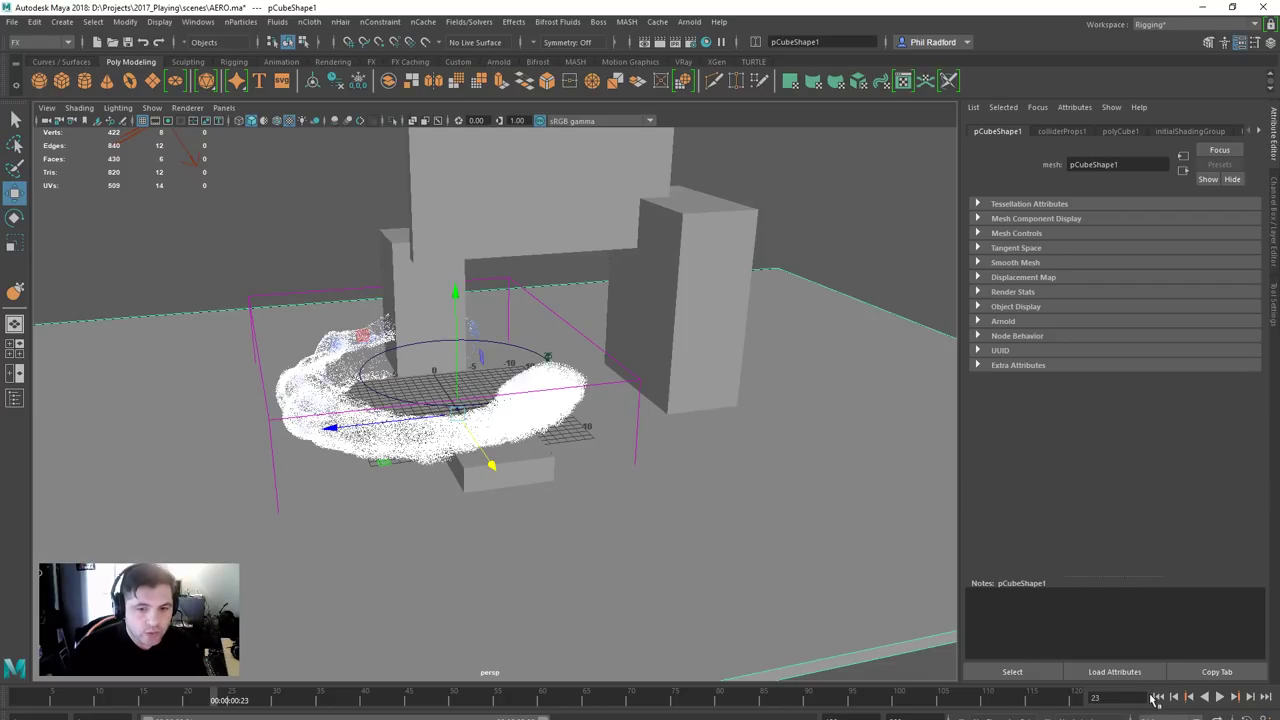
key("alt+shift+v")
left_click_drag(614, 443, 626, 443, "alt")
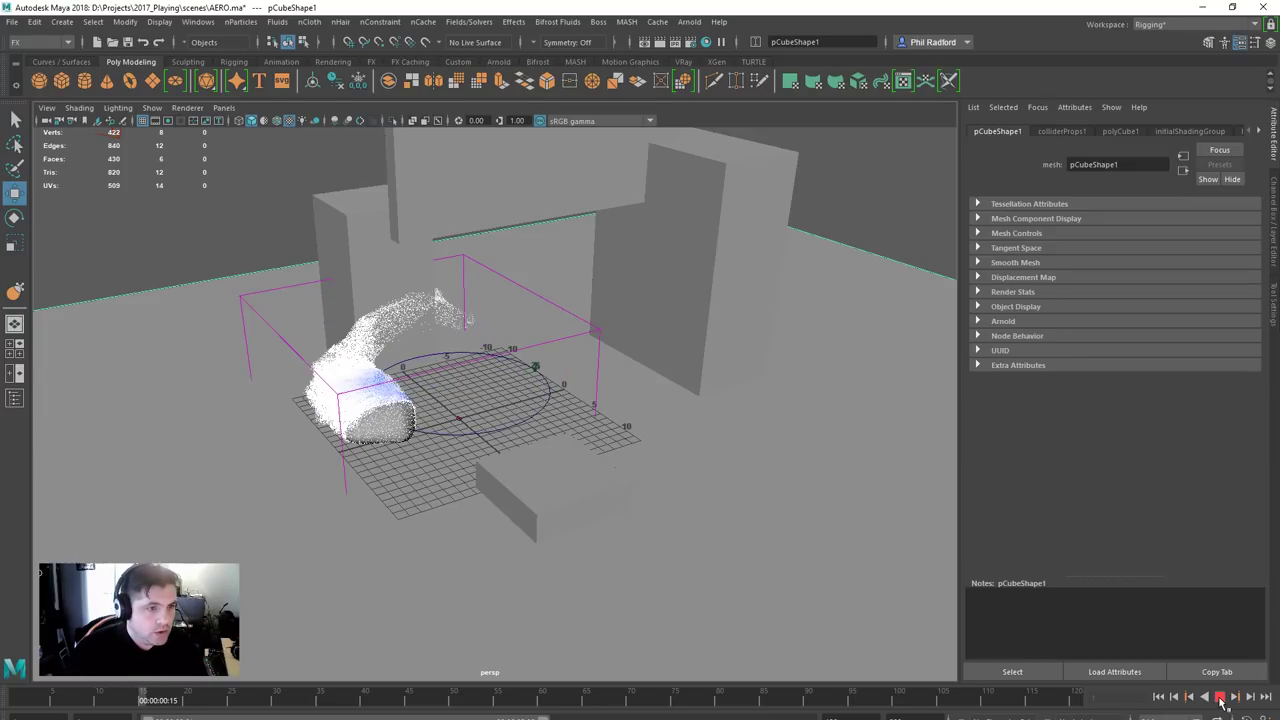
key("Escape")
left_click_drag(376, 344, 588, 440, "alt")
- Select aero1 and keep its particle colour channel on Velocity
left_click(625, 340)
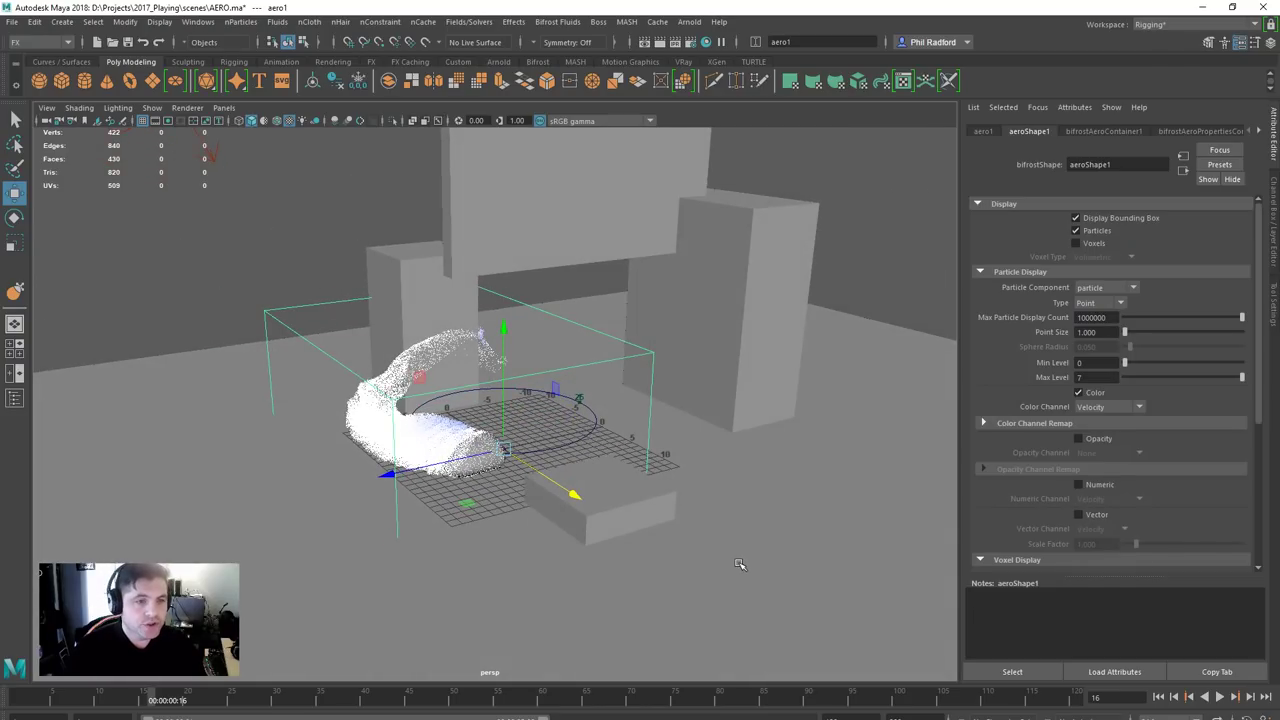
left_click_drag(727, 565, 380, 245, "alt")
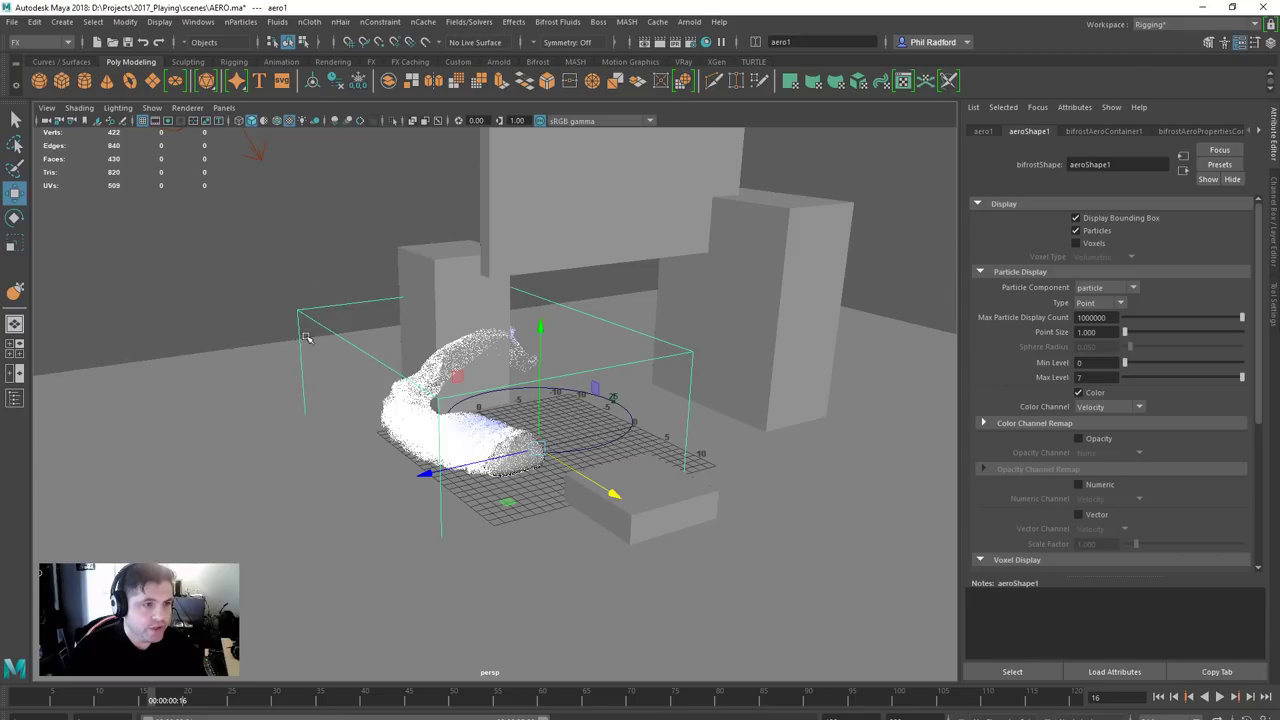
left_click(1147, 412)
left_click(1147, 435)
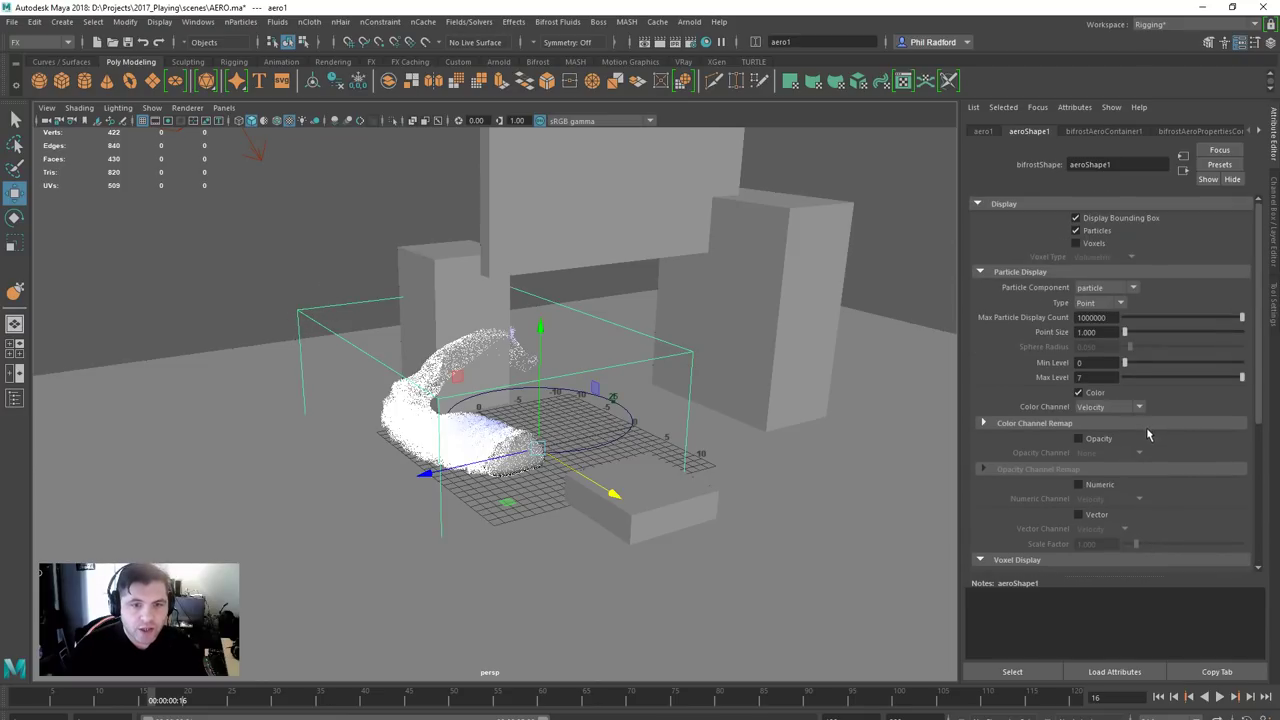
left_click(1110, 135)
left_click(1040, 133)
left_click_drag(651, 420, 685, 437, "alt")
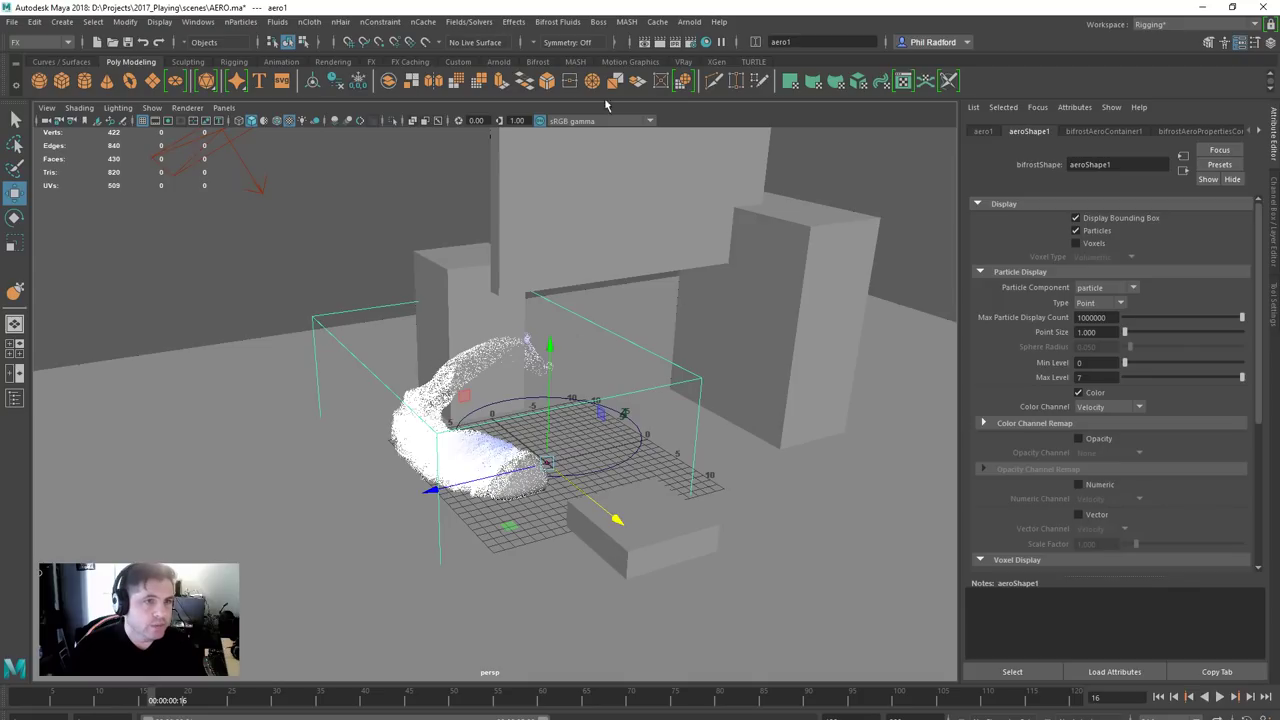
- Add a motion field to aero1 with Magnitude 30 and Turbulence Magnitude 10
left_click(560, 22)
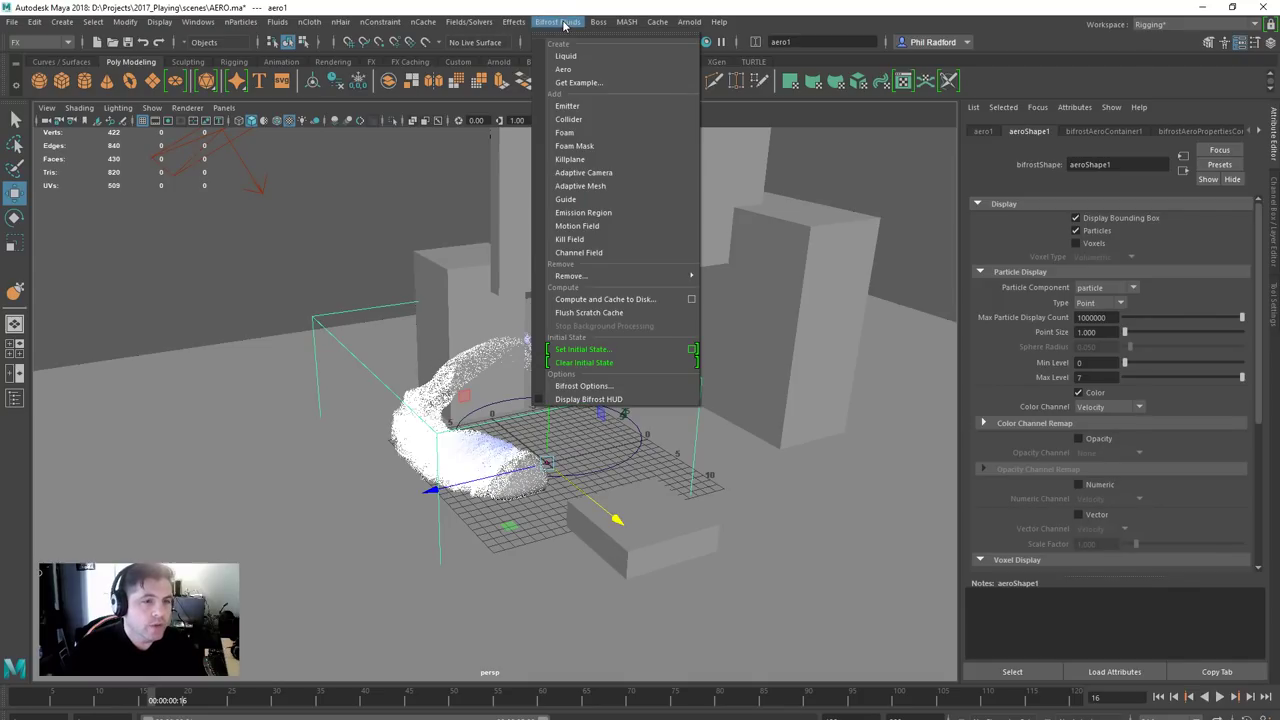
left_click(586, 229)
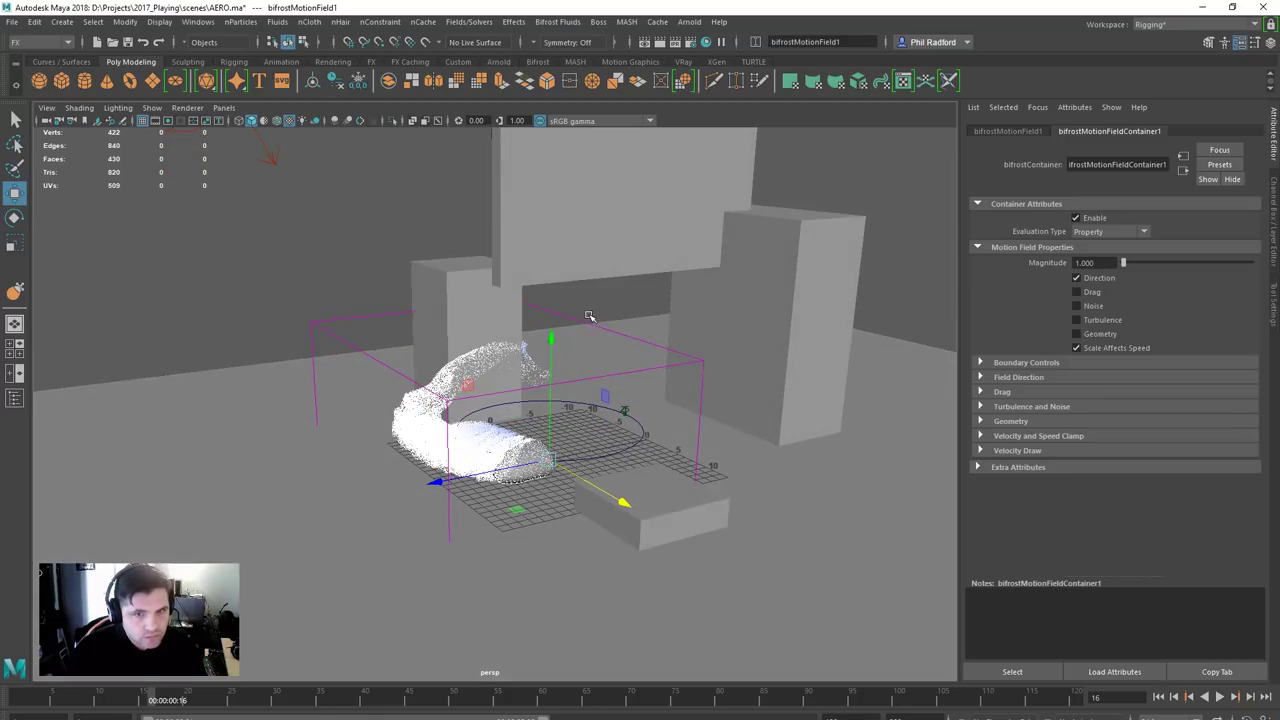
left_click_drag(604, 318, 598, 320, "alt")
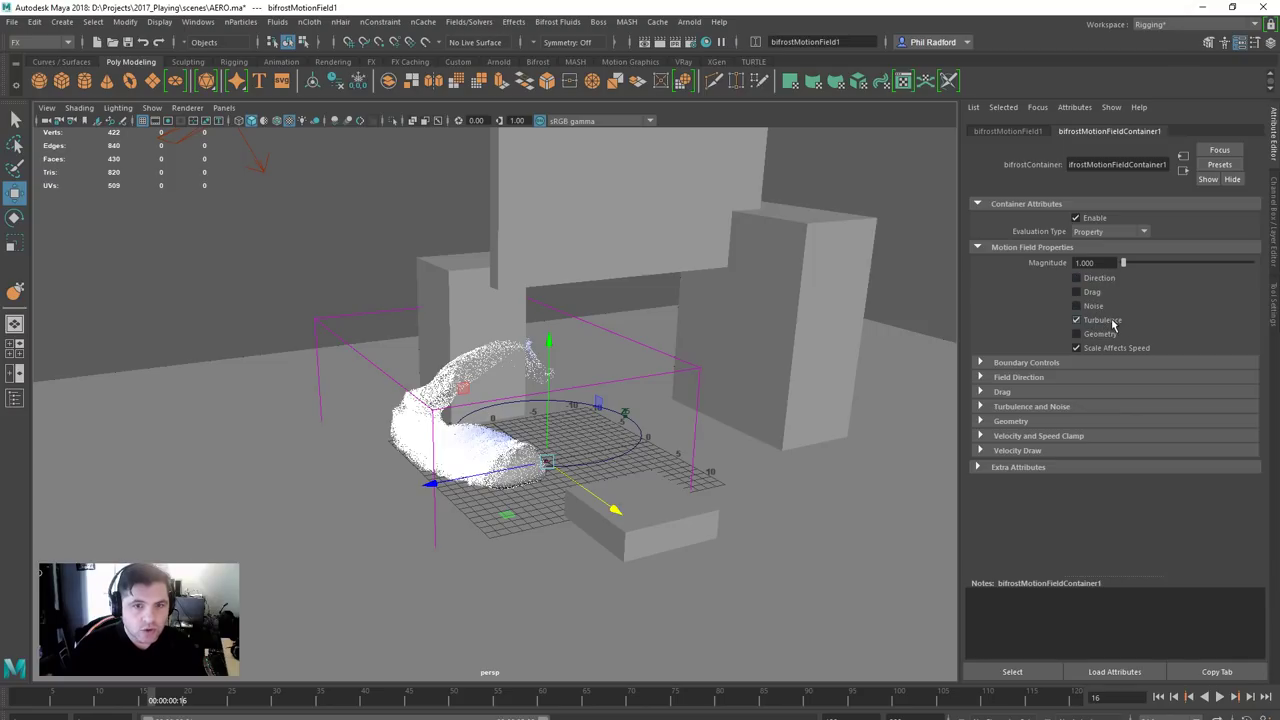
left_click_drag(1098, 262, 1035, 268)
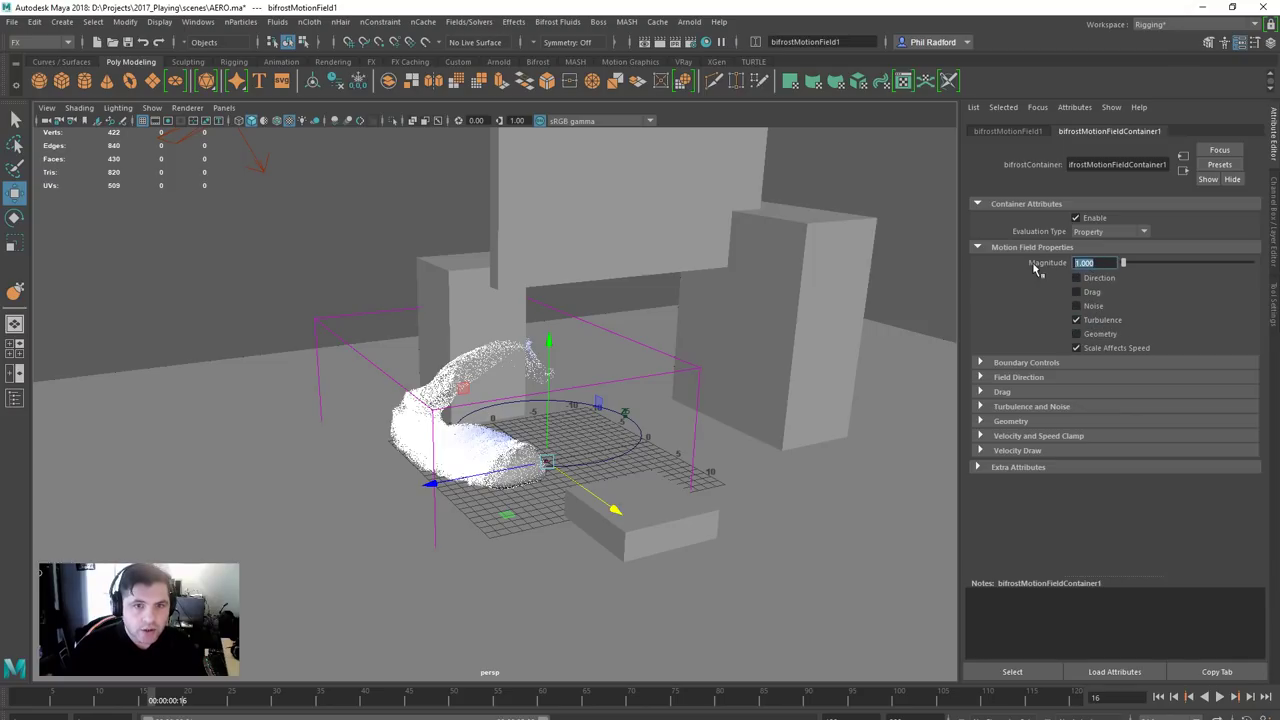
type("30")
key("Return")
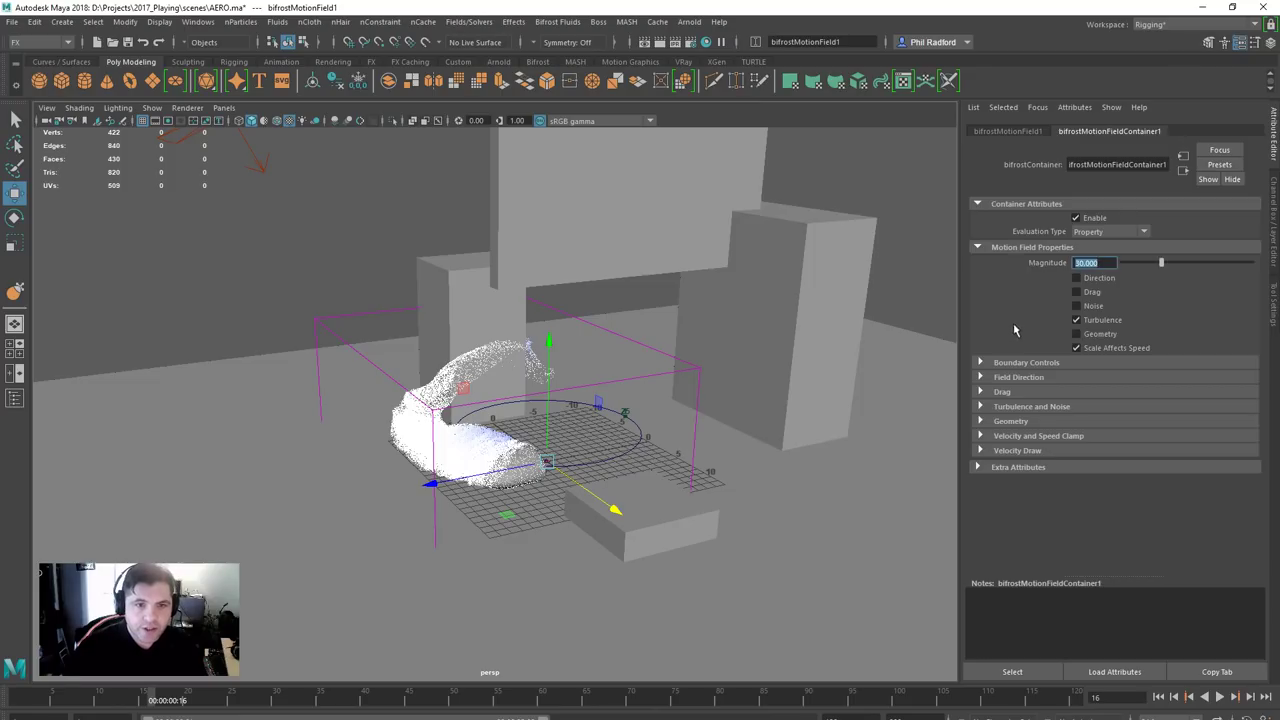
left_click(1010, 407)
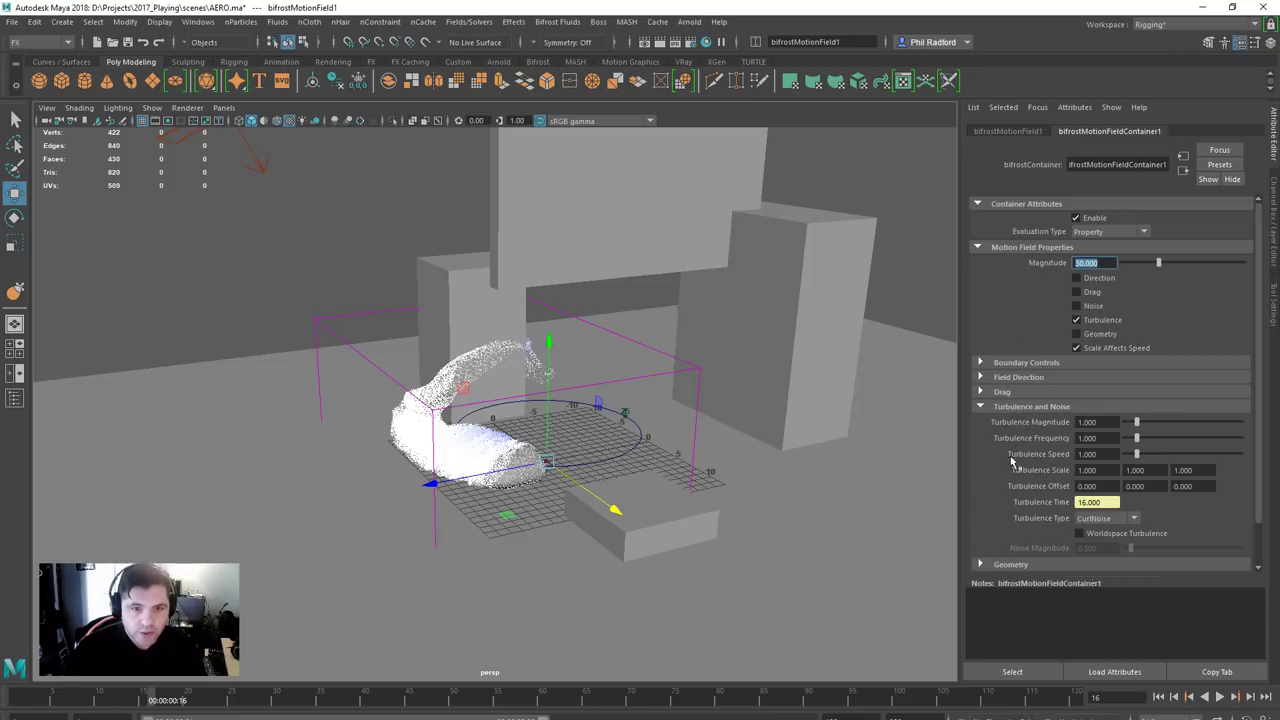
left_click(1088, 422)
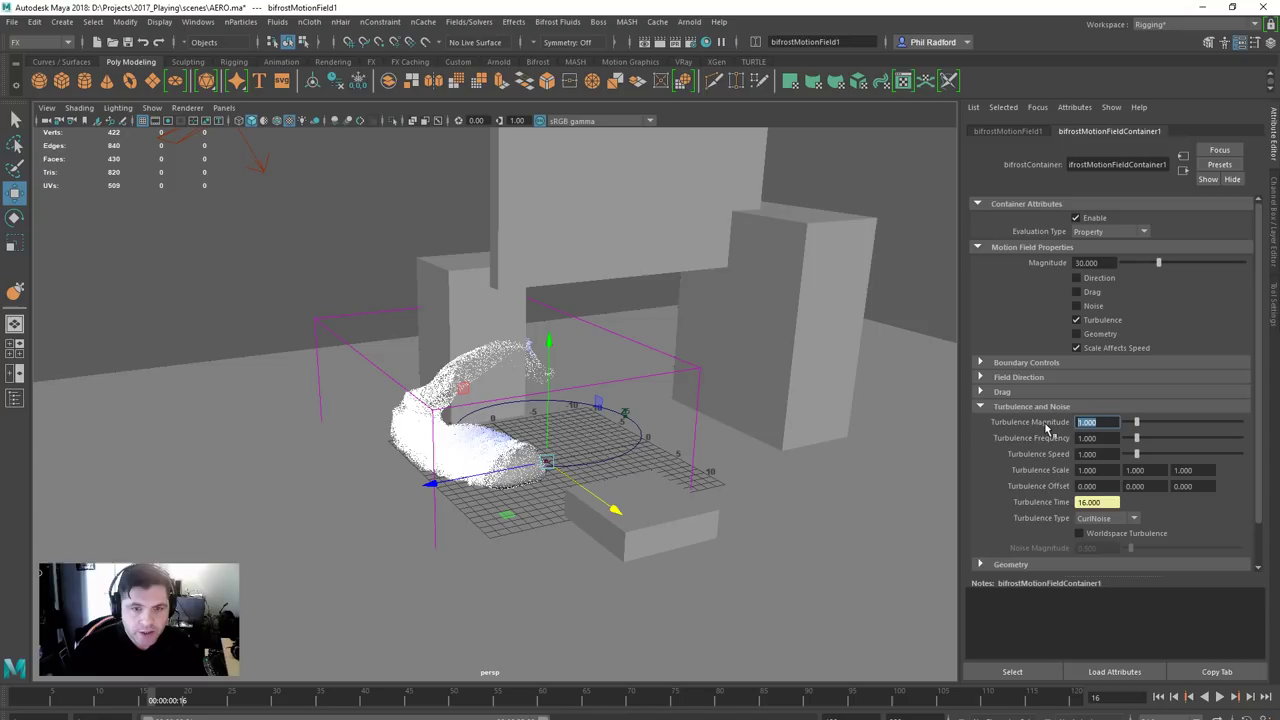
type("10")
key("Return")
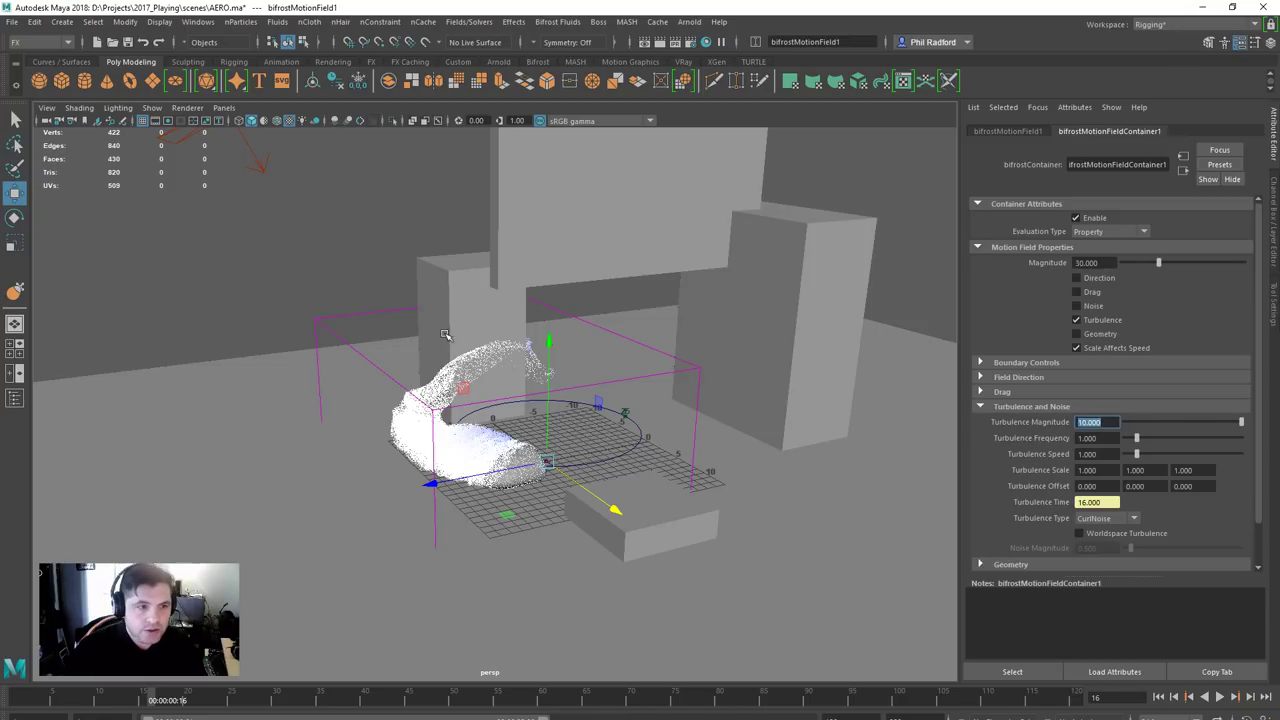
left_click_drag(517, 403, 505, 406, "alt")
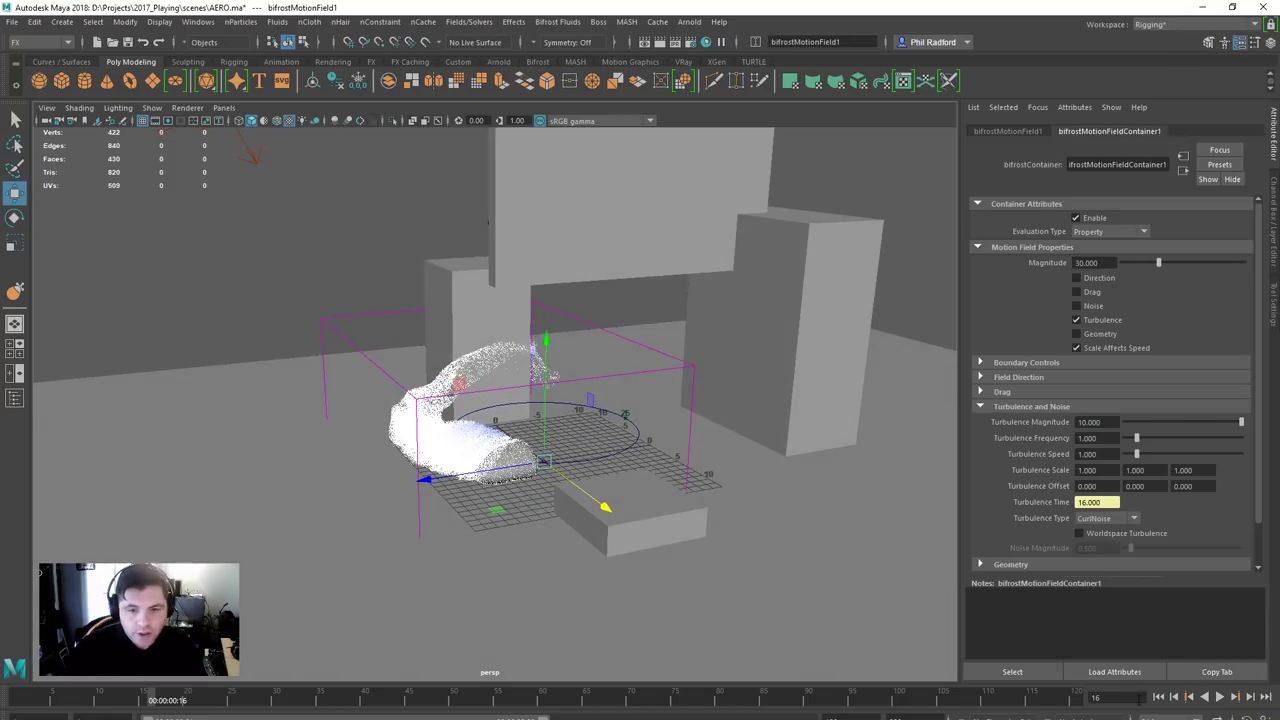
left_click(1160, 697)
- Play the turbulent smoke simulation from the start and stop it at frame 37
left_click(1220, 698)
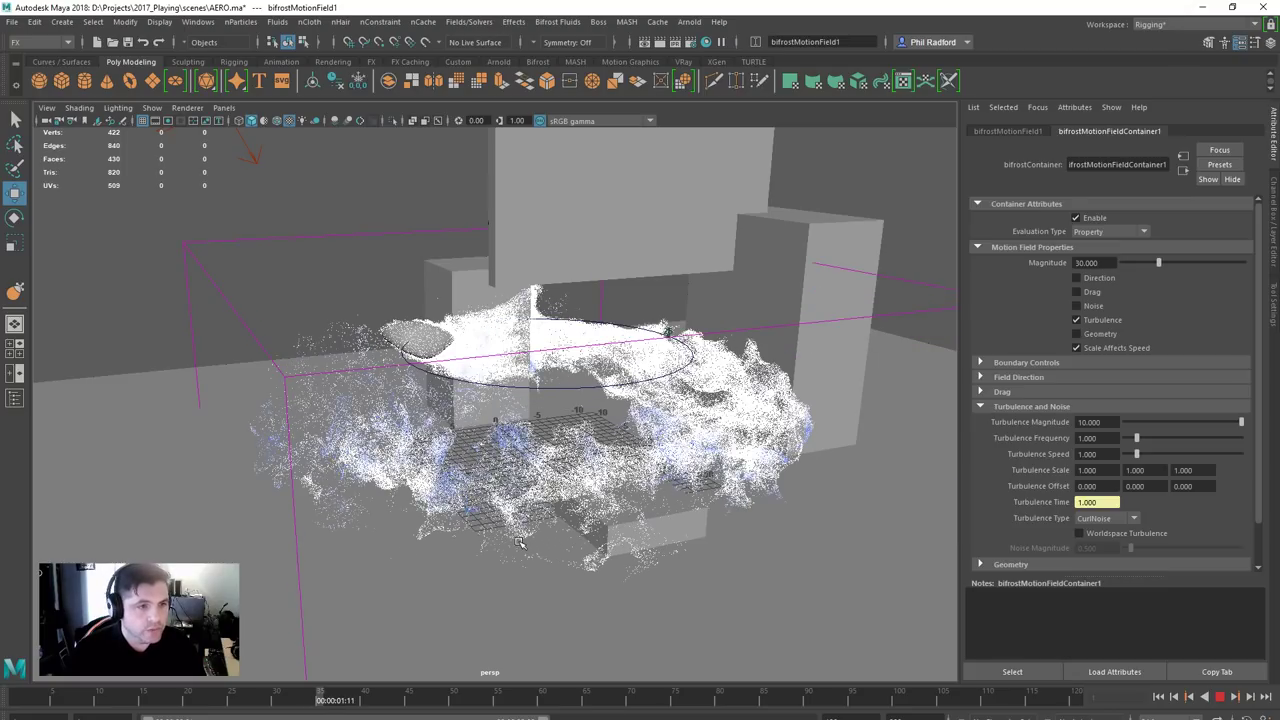
left_click(1220, 698)
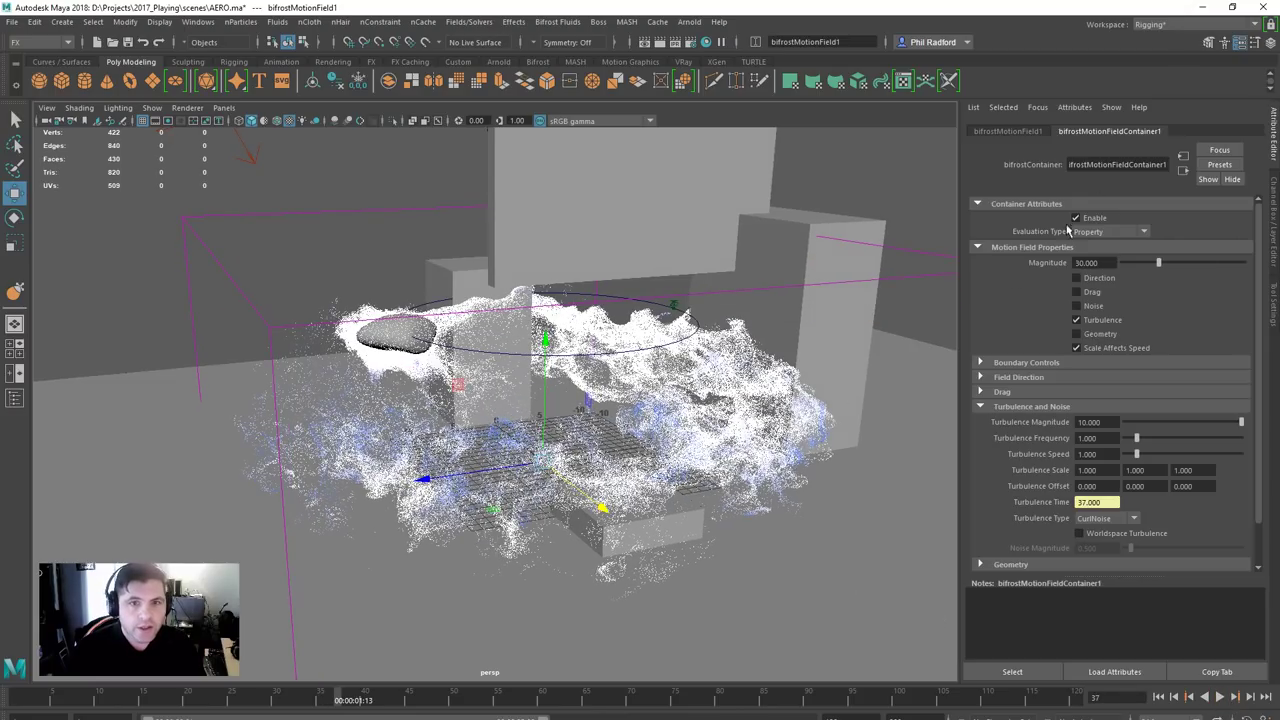
- Switch aero1's display from particles to voxels and orbit around the volumetric cloud
left_click(249, 213)
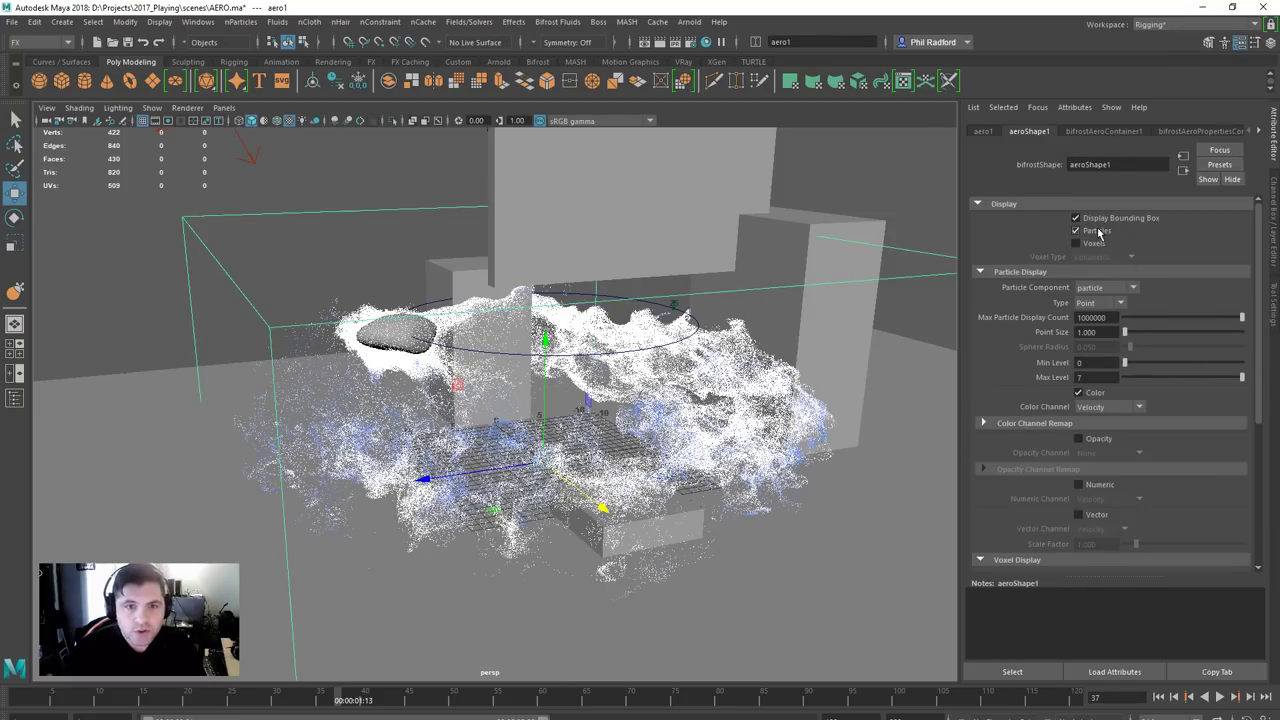
left_click(1097, 231)
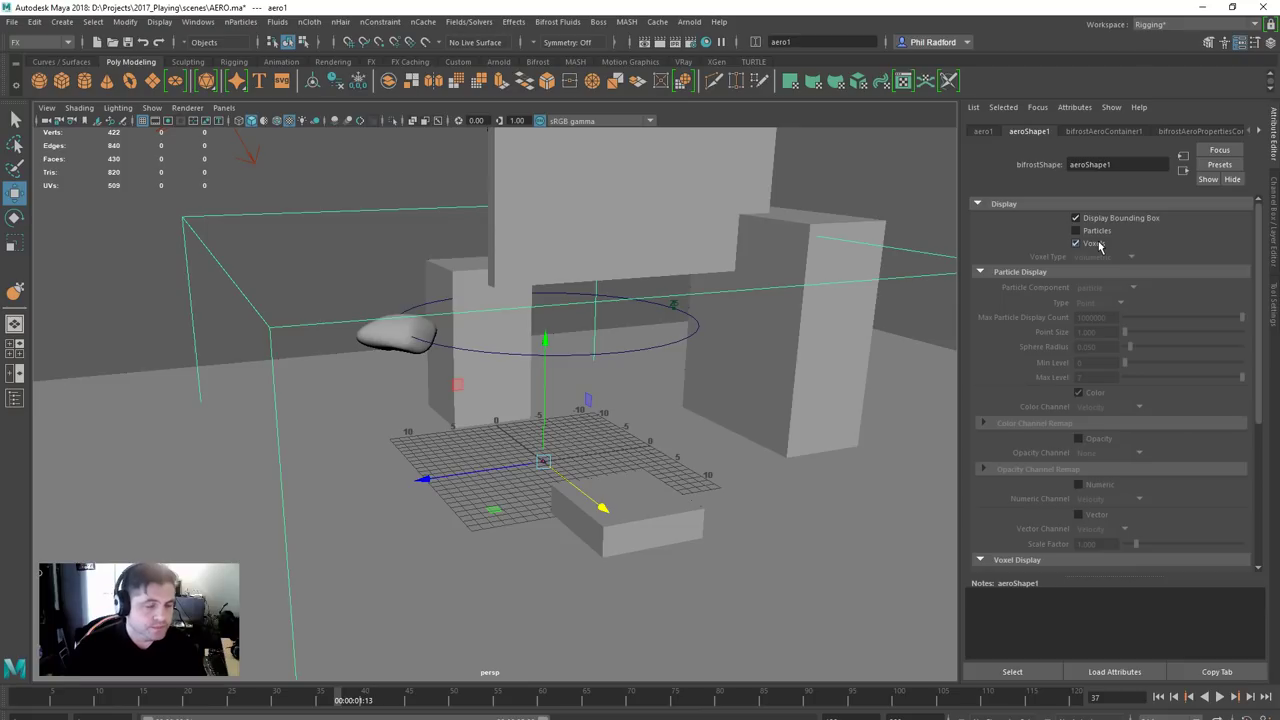
left_click_drag(708, 387, 815, 486, "alt")
left_click_drag(421, 408, 595, 373, "alt")
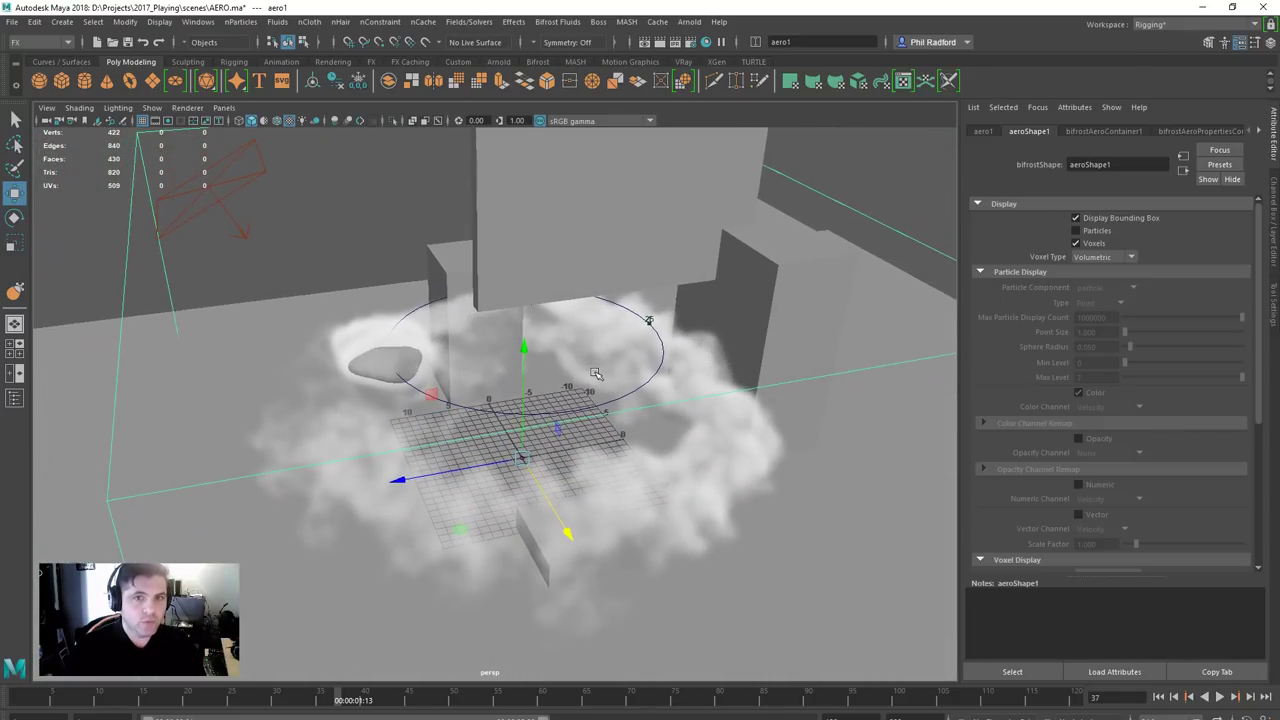
- In Hypershade, delete the old bifrostAeroMaterial4 and aiStandardVolume materials
left_click(707, 44)
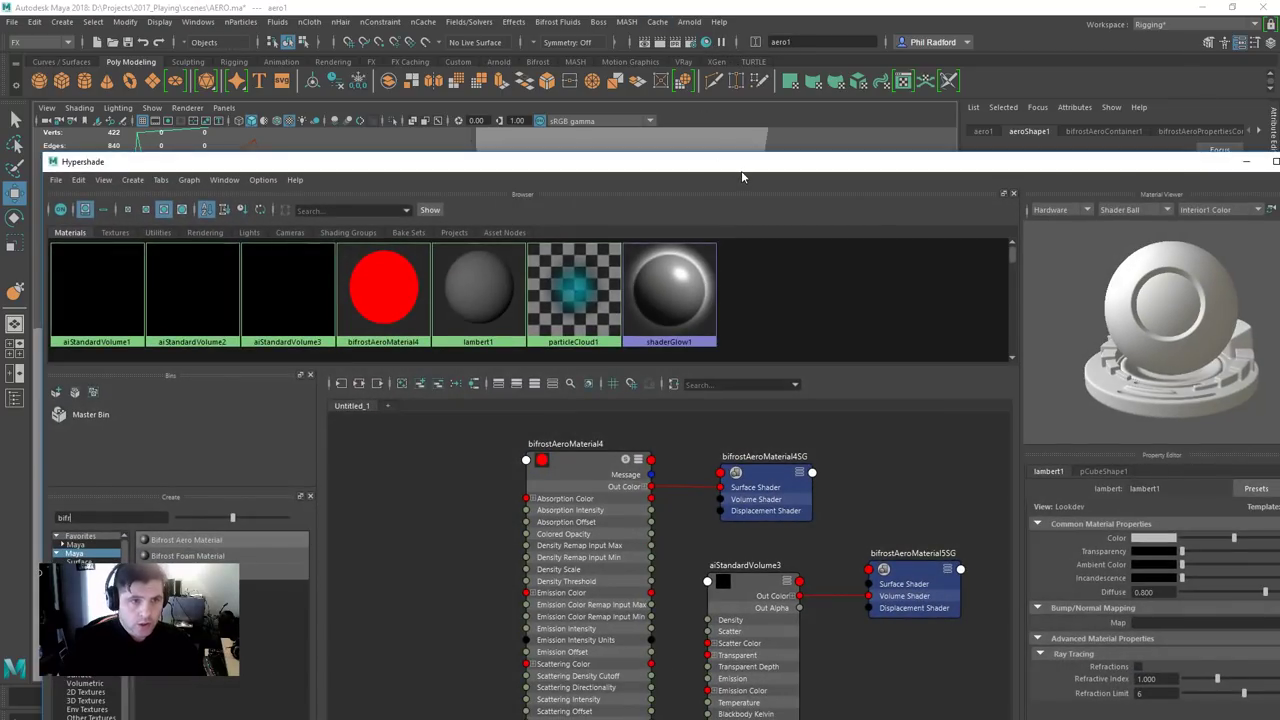
left_click(392, 291)
key("Delete")
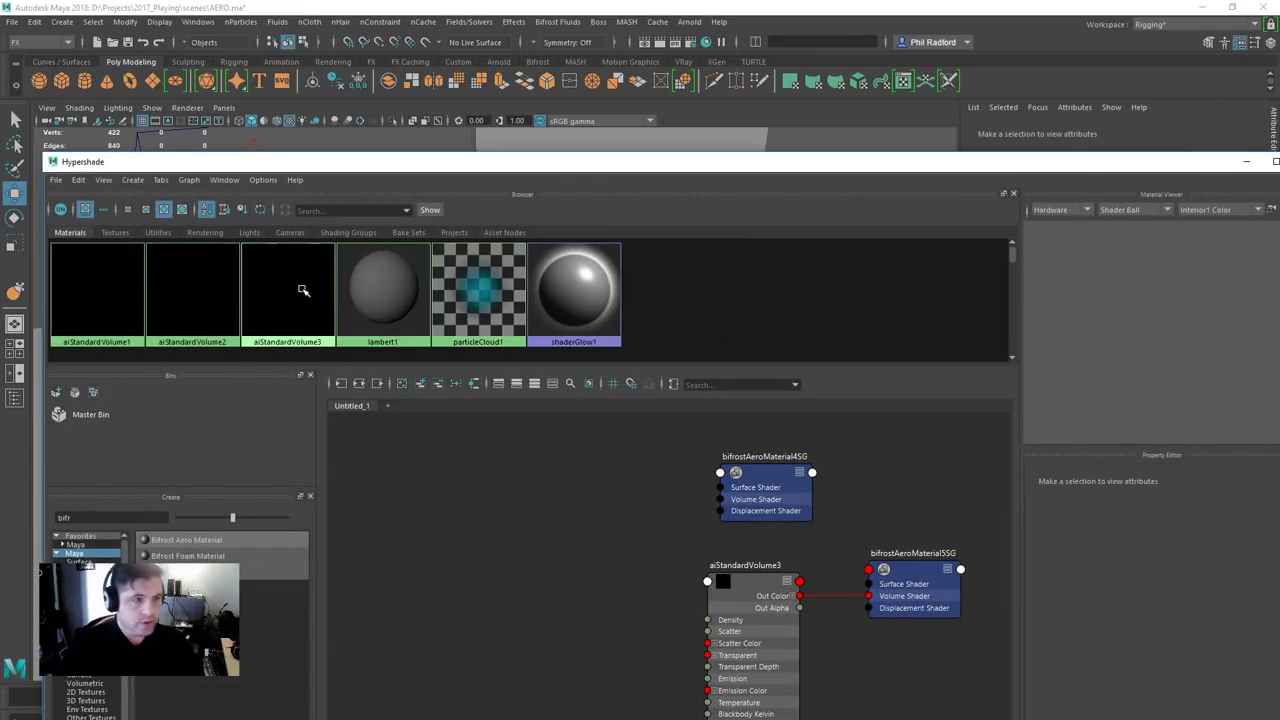
left_click(278, 288)
key("Delete")
left_click(198, 288)
left_click(103, 291)
key("Delete")
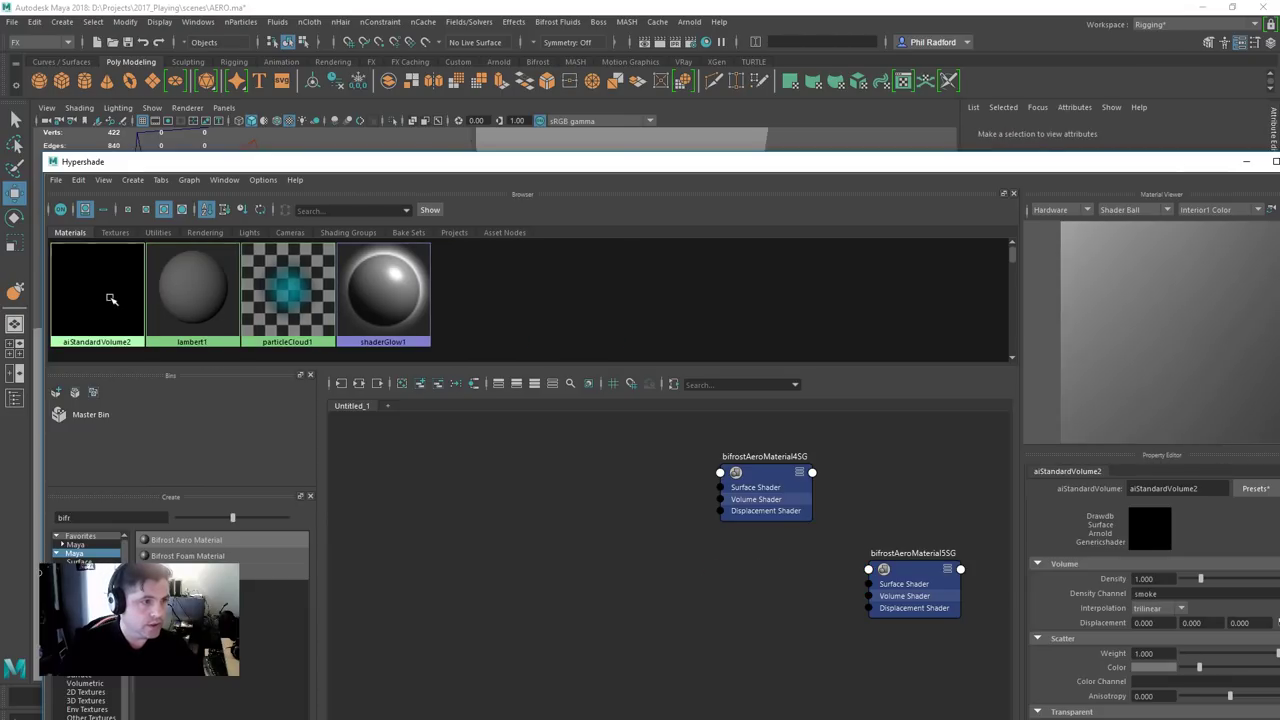
- Search 'bifr' in the Create panel and add a new Bifrost Aero material, bifrostAeroMaterial6
left_click_drag(1163, 167, 953, 162)
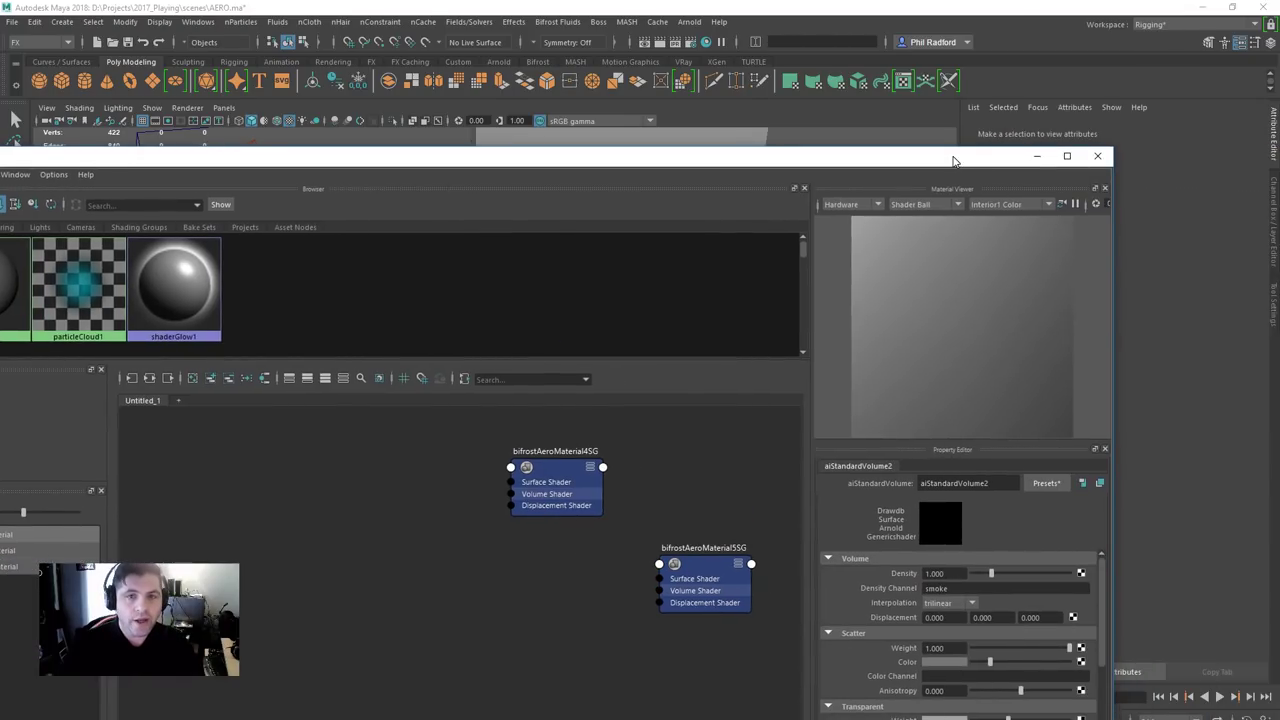
left_click(1066, 157)
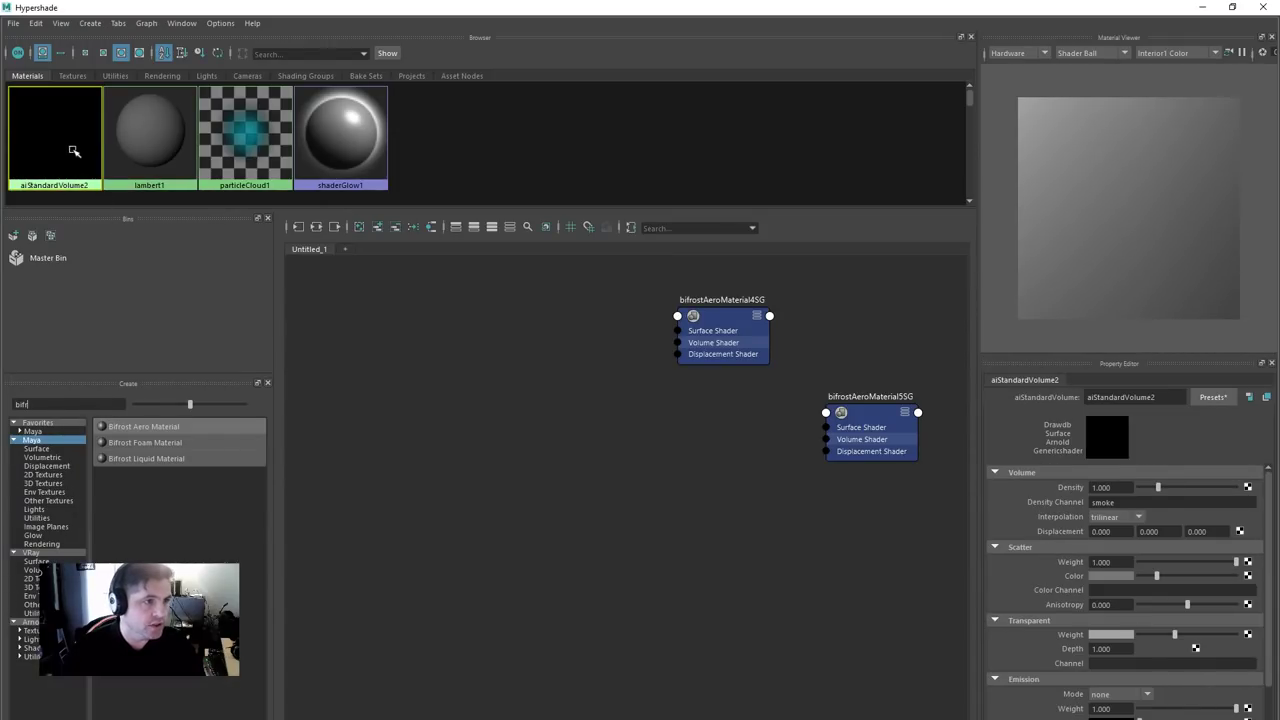
left_click_drag(842, 14, 860, 534)
left_click_drag(604, 306, 634, 261, "alt")
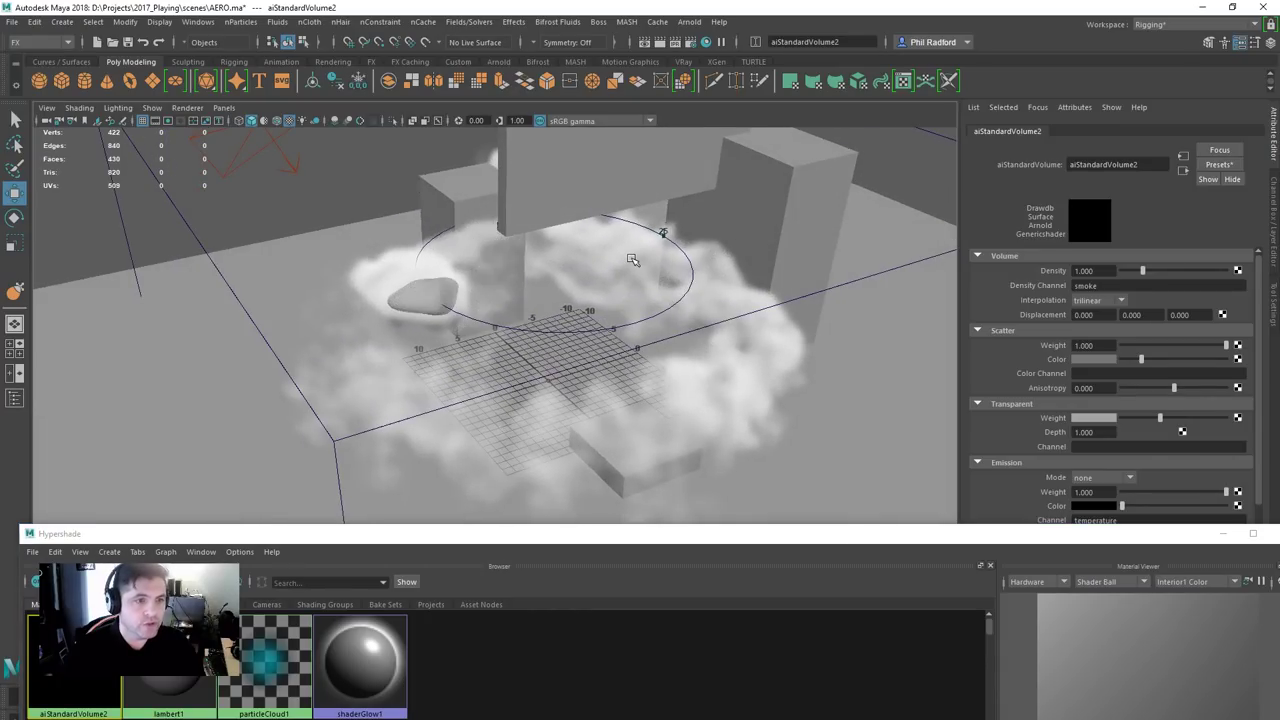
left_click_drag(605, 308, 612, 363, "alt")
double_click(575, 535)
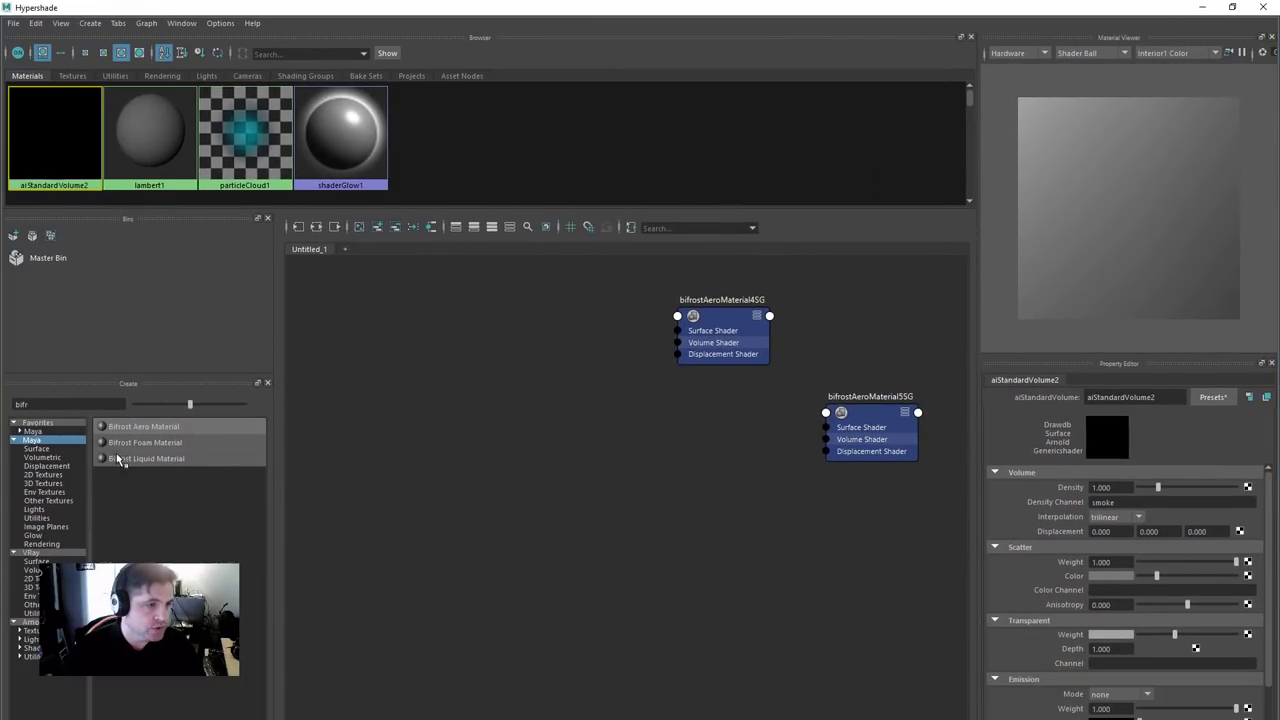
double_click(21, 404)
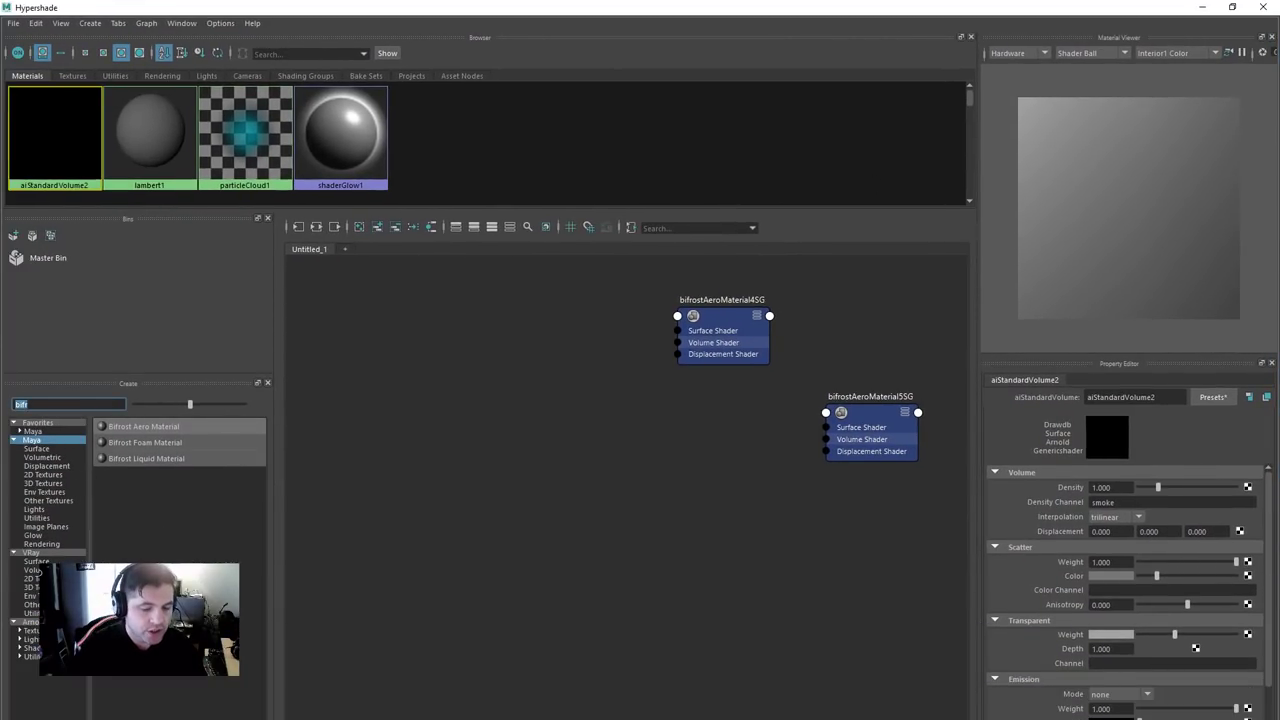
type("bifr")
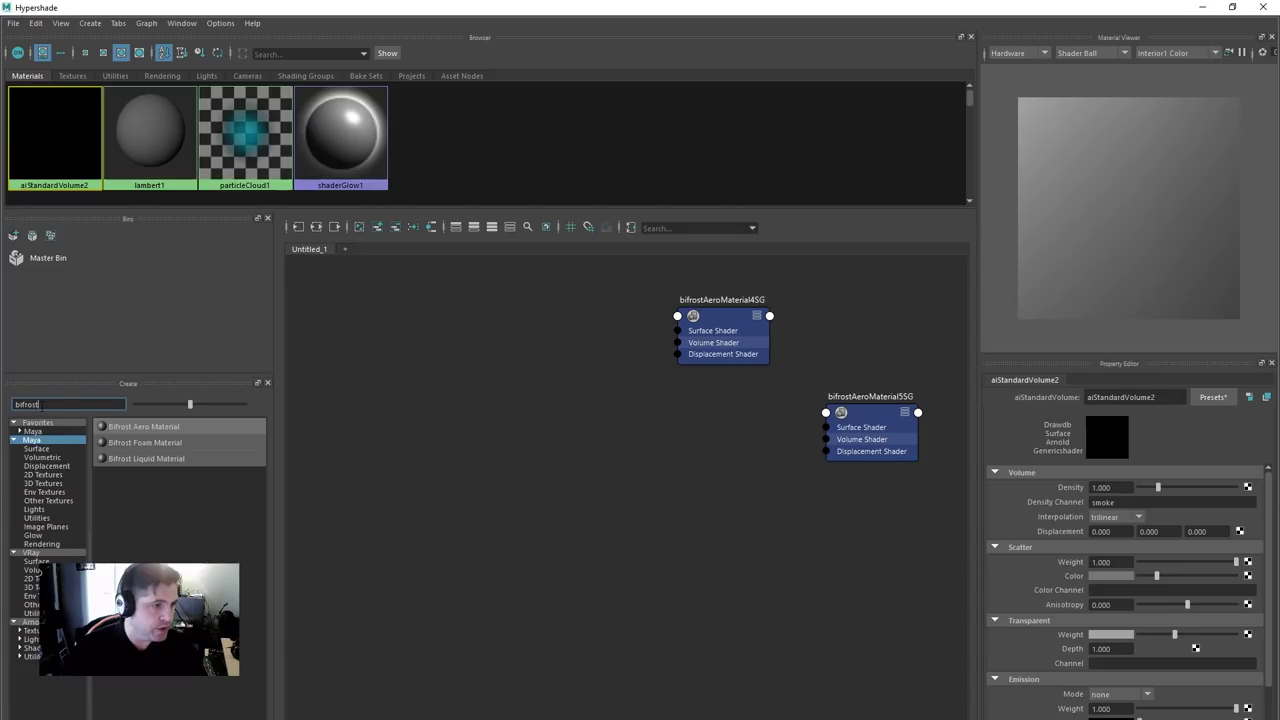
left_click(143, 430)
left_click_drag(432, 439, 456, 393)
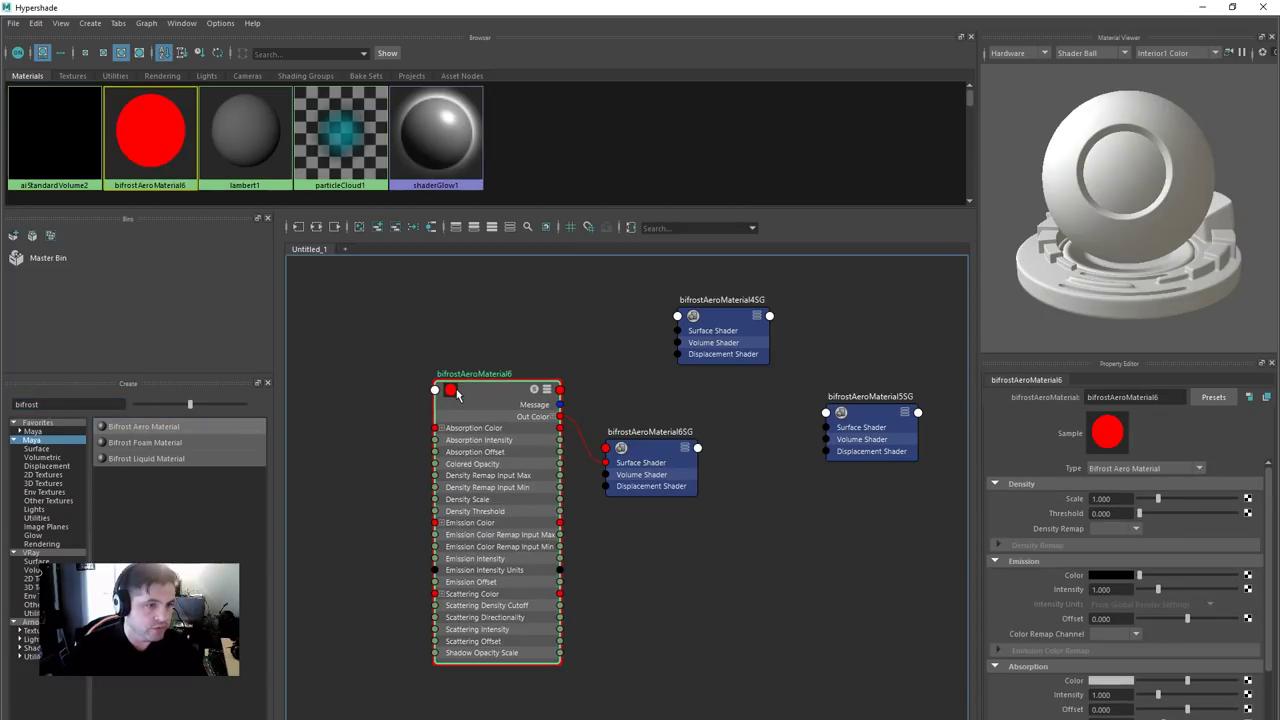
- Close Hypershade and set the Aero material's Density Scale to 3.929
double_click(690, 5)
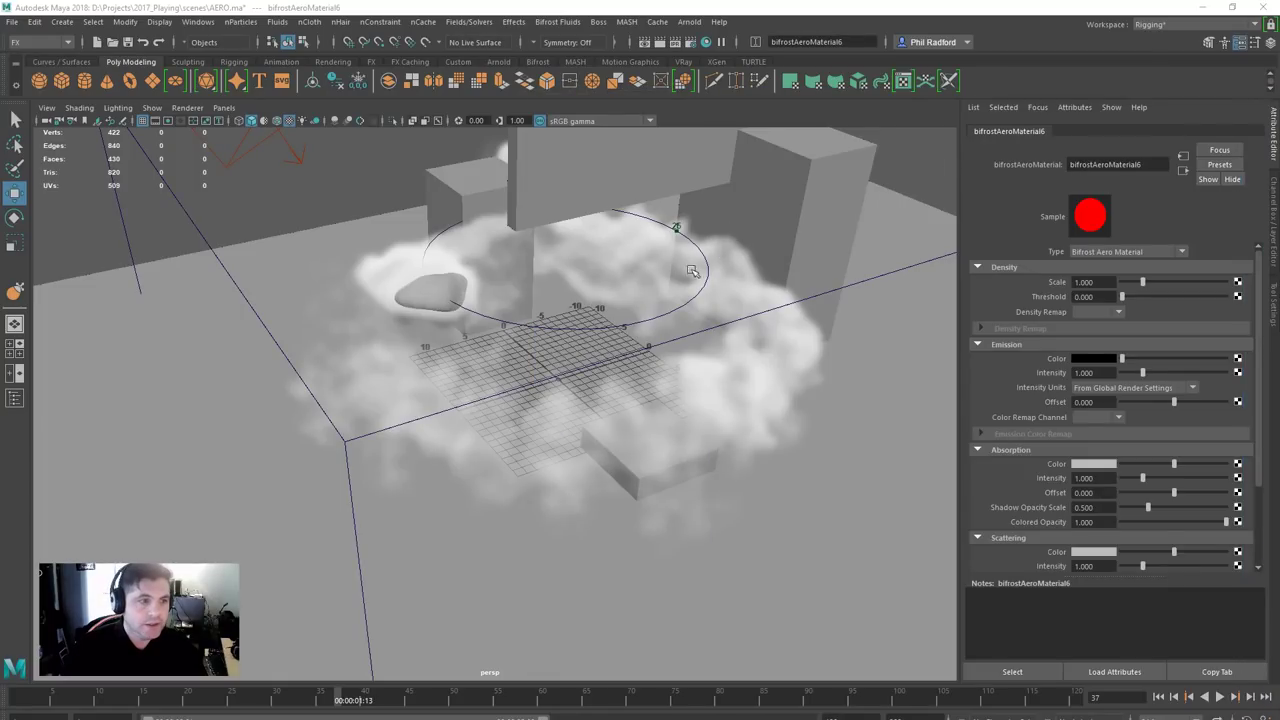
left_click_drag(545, 291, 539, 392, "alt")
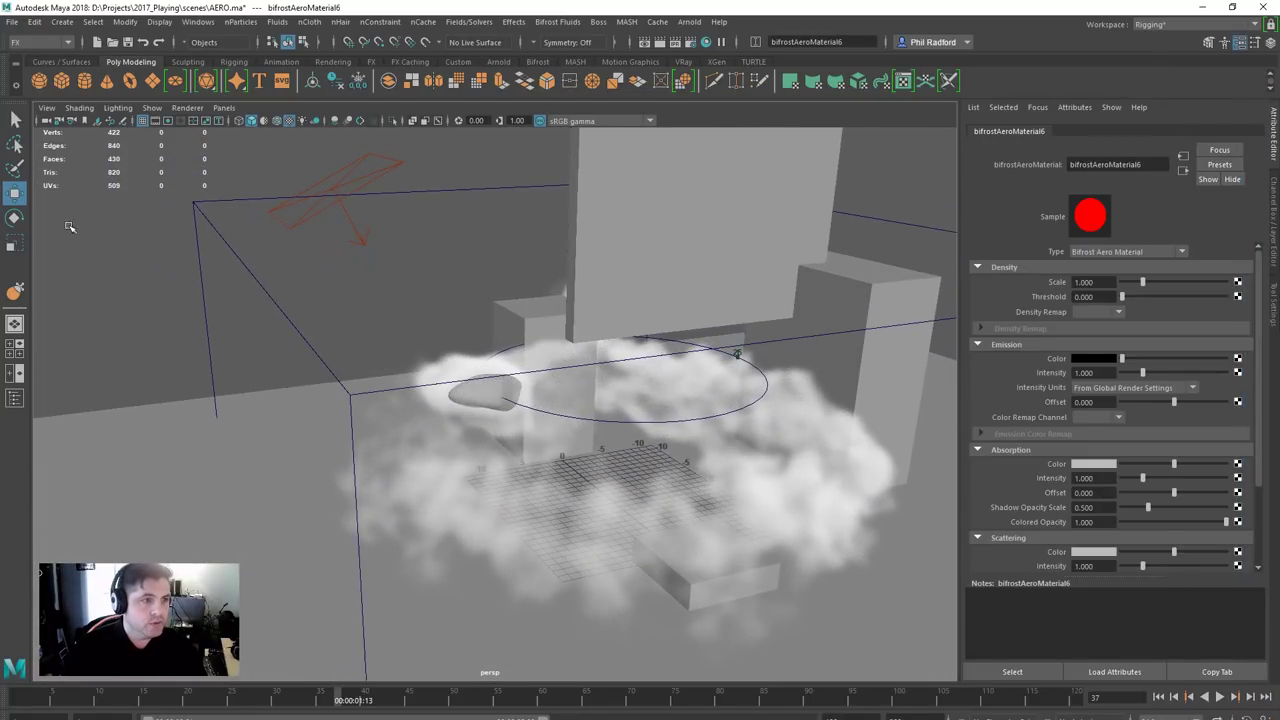
left_click(213, 238)
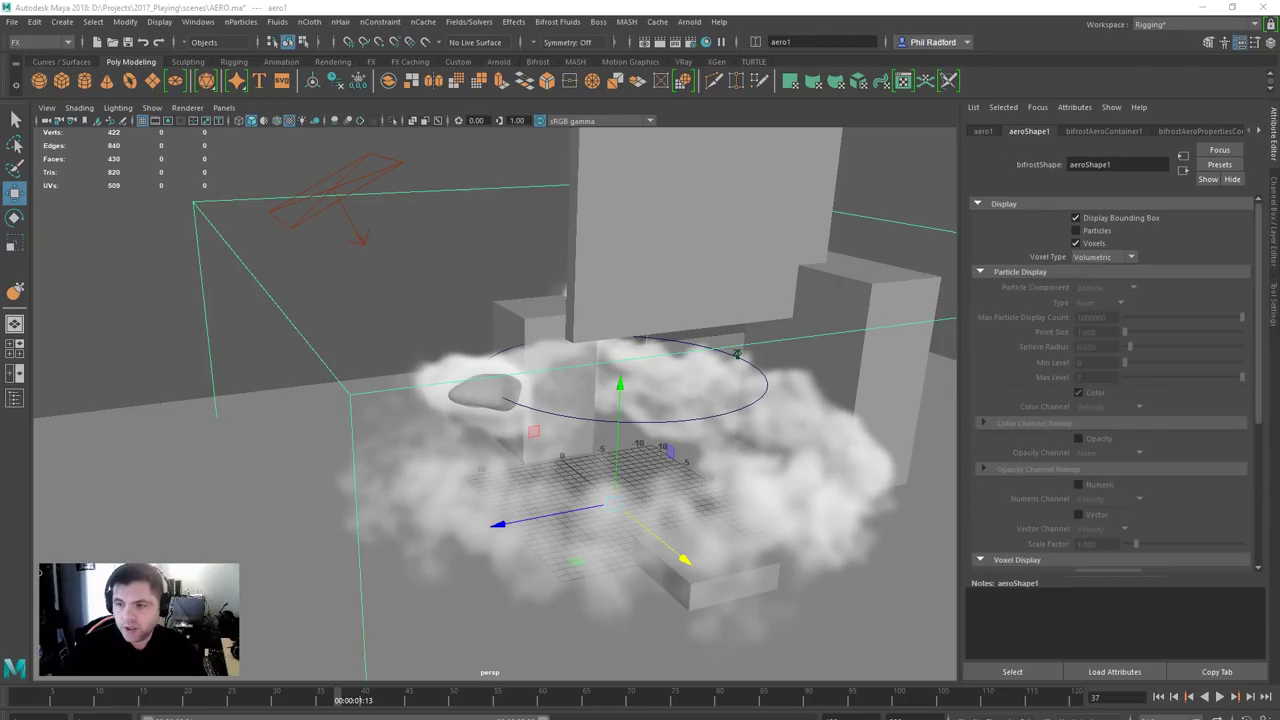
left_click_drag(760, 424, 600, 434, "alt")
middle_click_drag(664, 427, 795, 415, "alt")
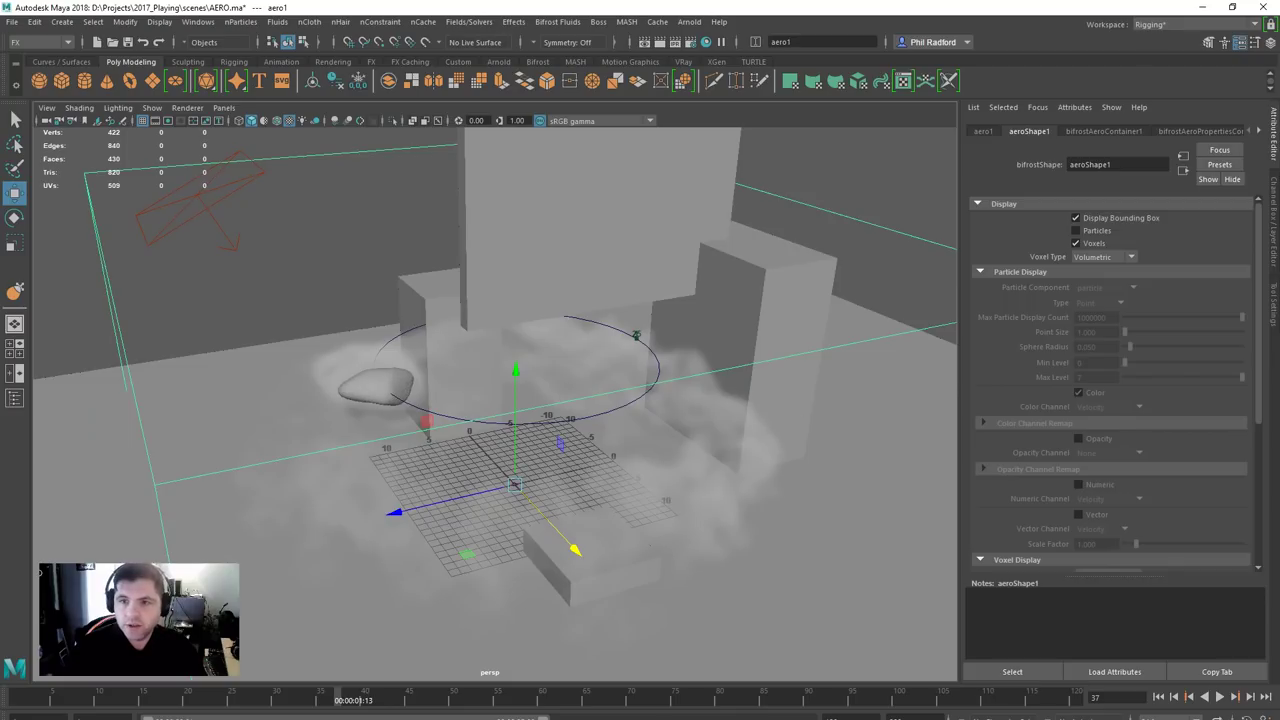
left_click_drag(752, 392, 650, 405, "alt")
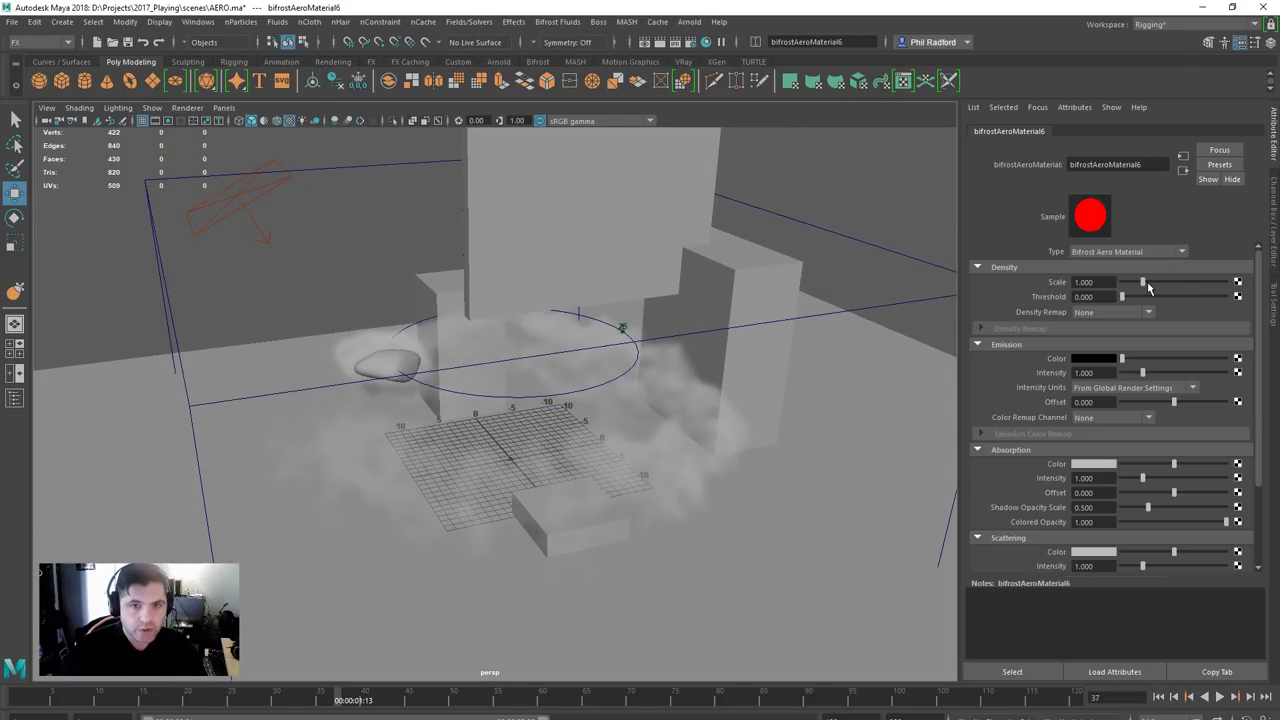
left_click_drag(1148, 288, 1203, 289)
left_click_drag(620, 330, 586, 375, "alt")
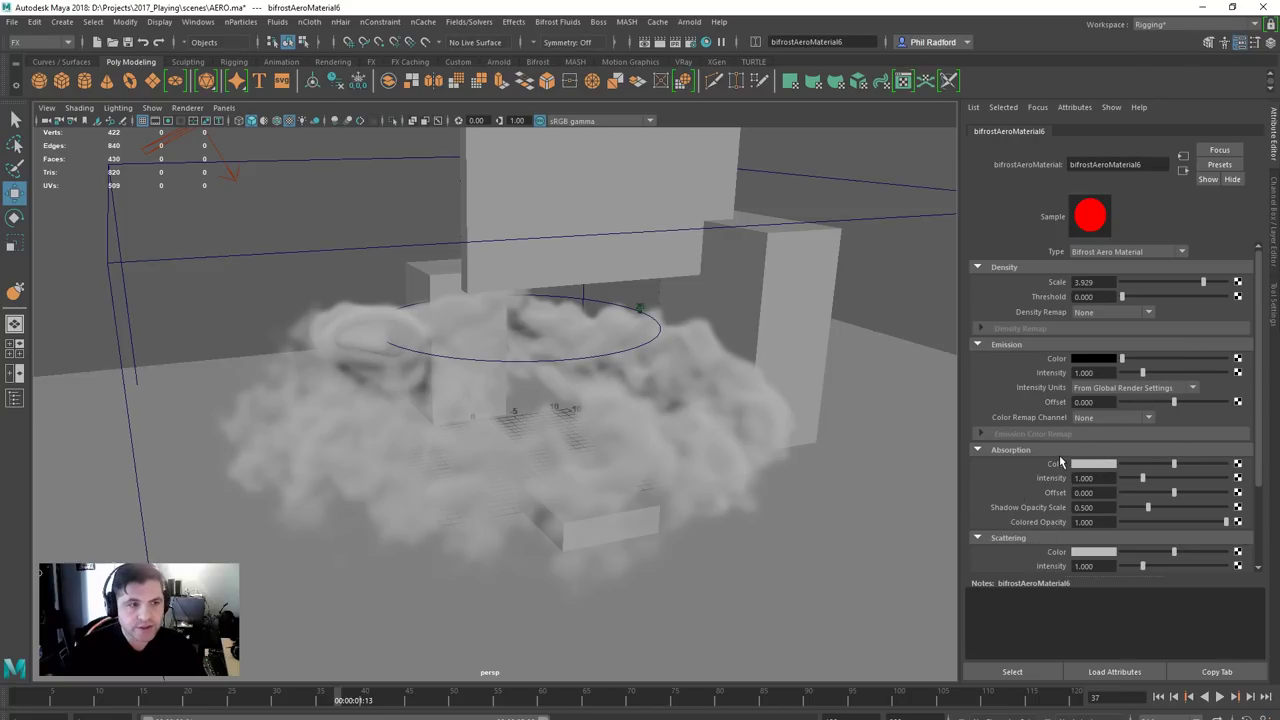
- Select aero1 and open its bifrostAeroPropertiesContainer1 settings
scroll(1064, 462, "down", 2)
left_click_drag(651, 377, 361, 174, "alt")
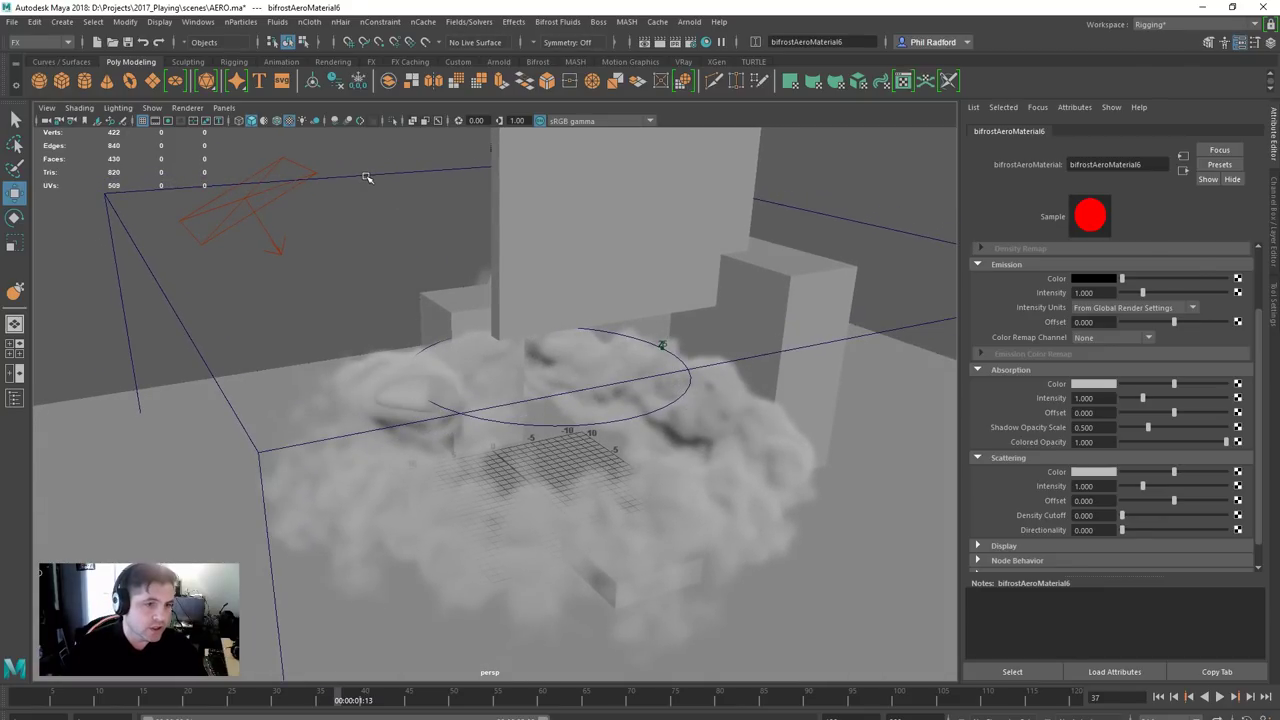
left_click(366, 176)
left_click(1172, 133)
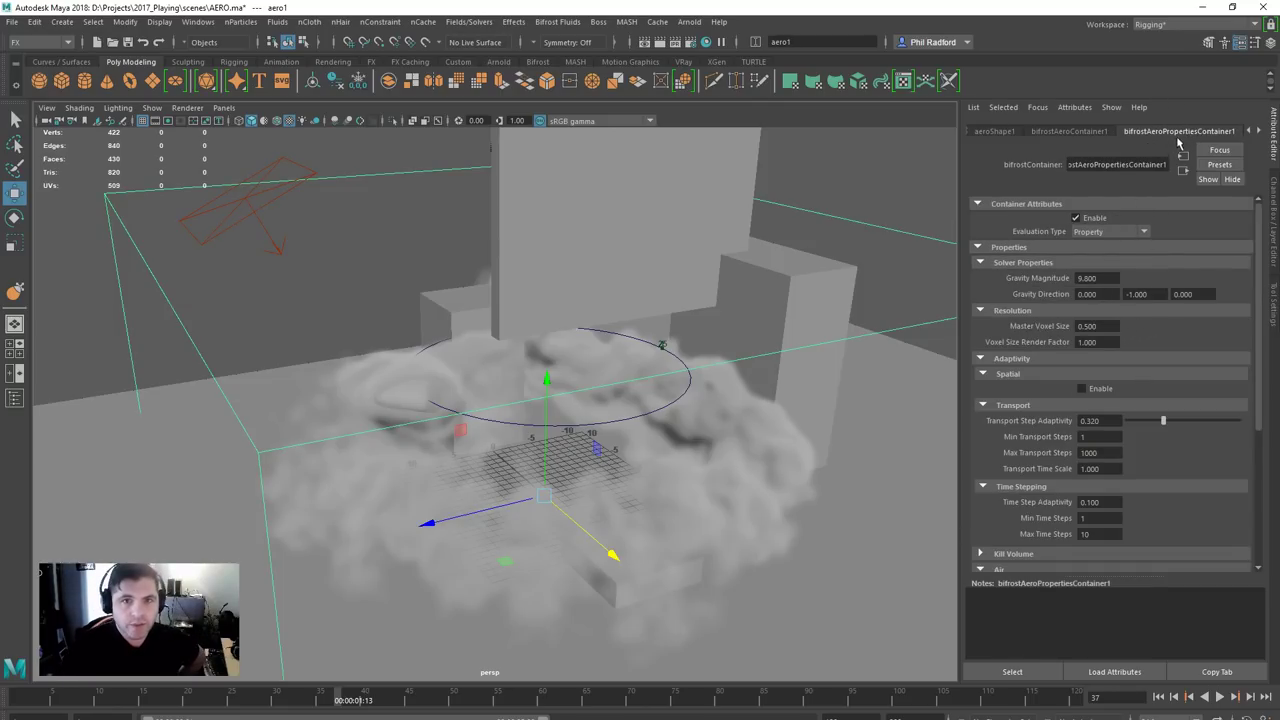
- Set aero1's Master Voxel Size to 0.400 and replay the simulation from the first frame
left_click(1093, 326)
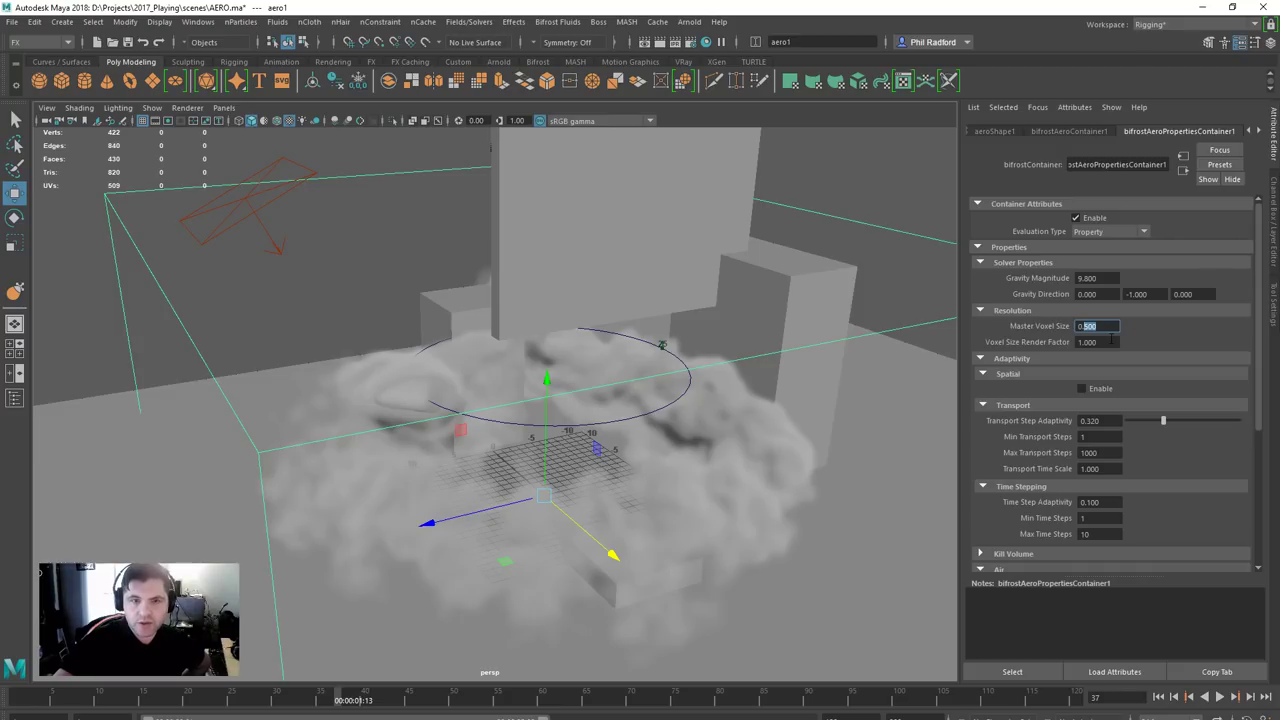
type("0.4")
key("Return")
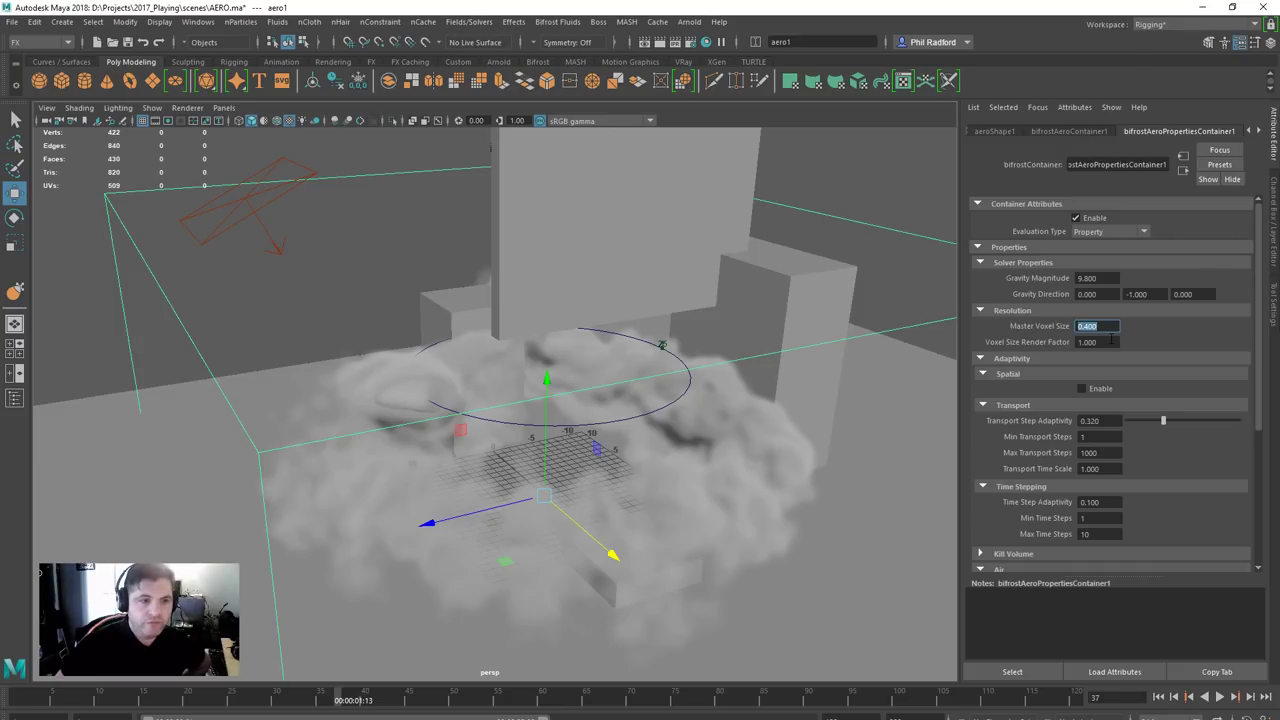
left_click(1158, 697)
left_click(1218, 697)
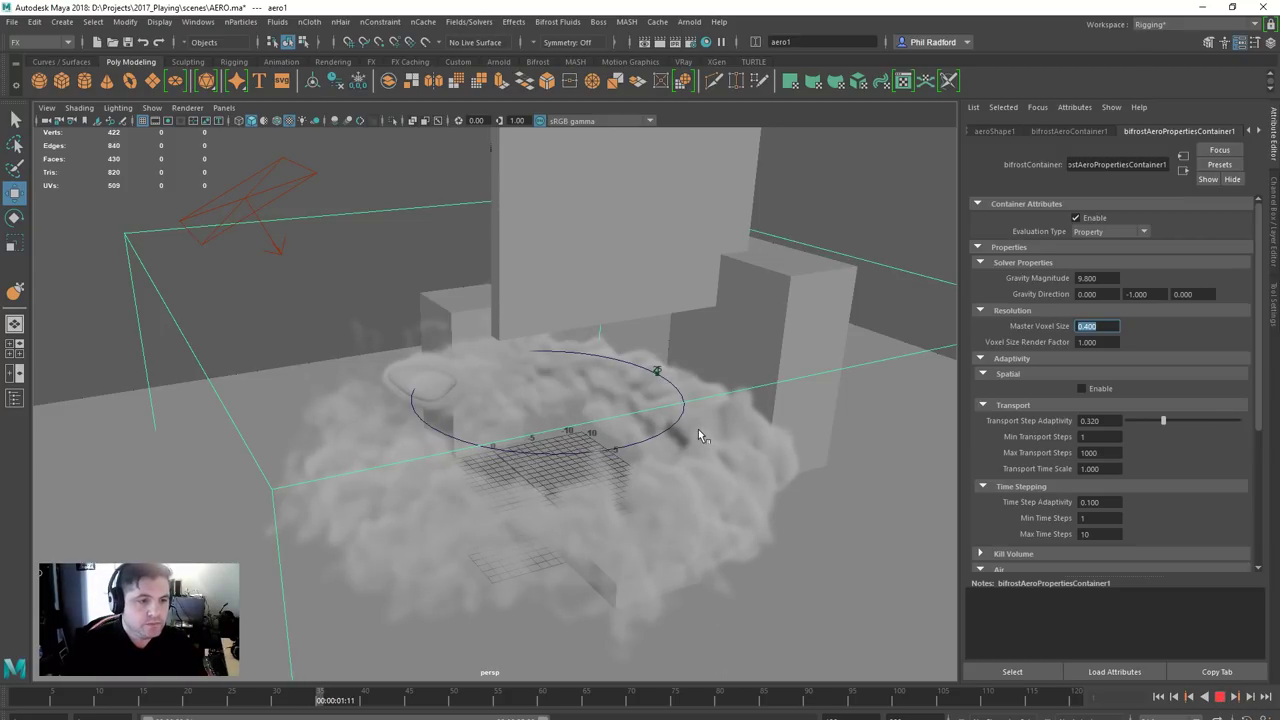
left_click(667, 486)
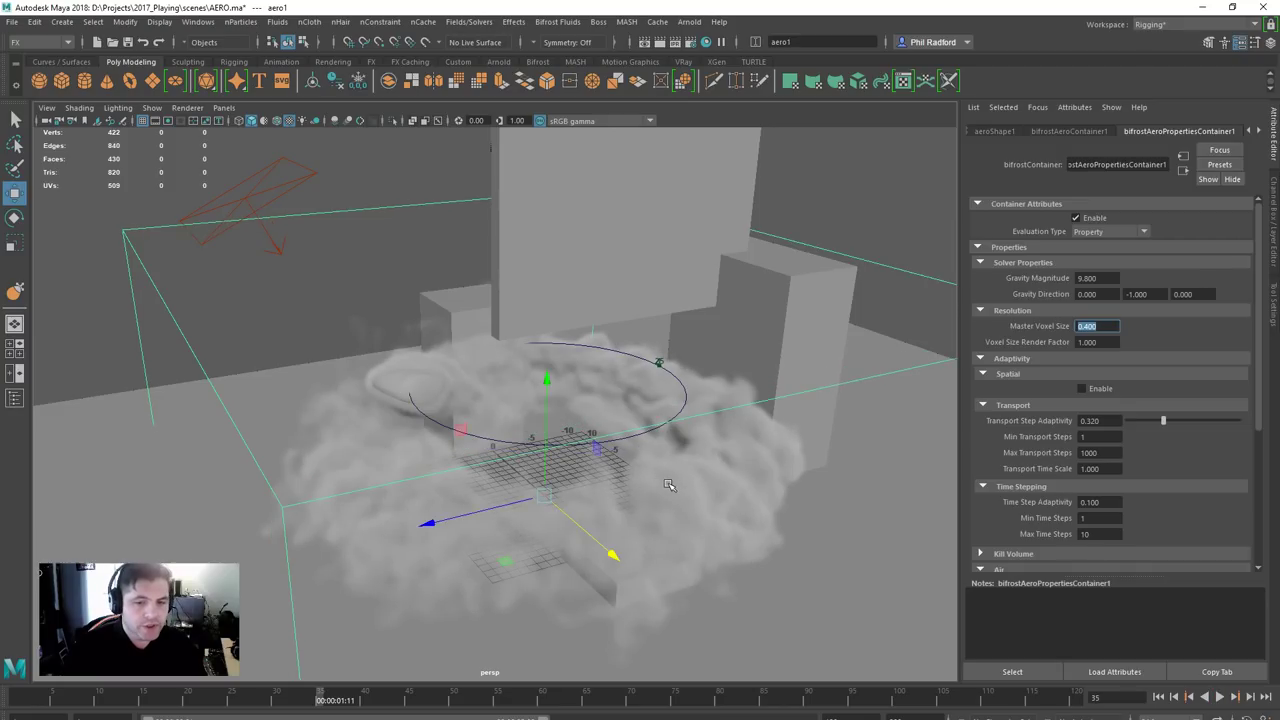
left_click_drag(660, 488, 645, 355, "alt")
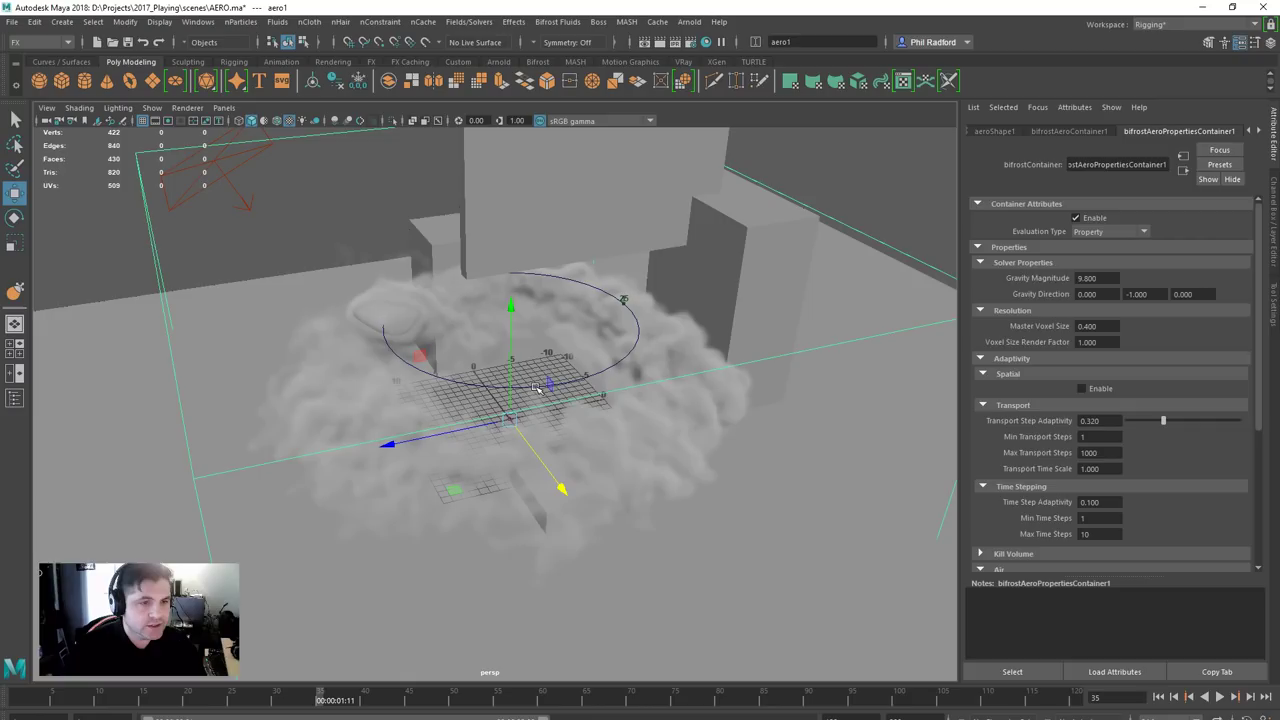
left_click_drag(610, 365, 604, 362, "alt")
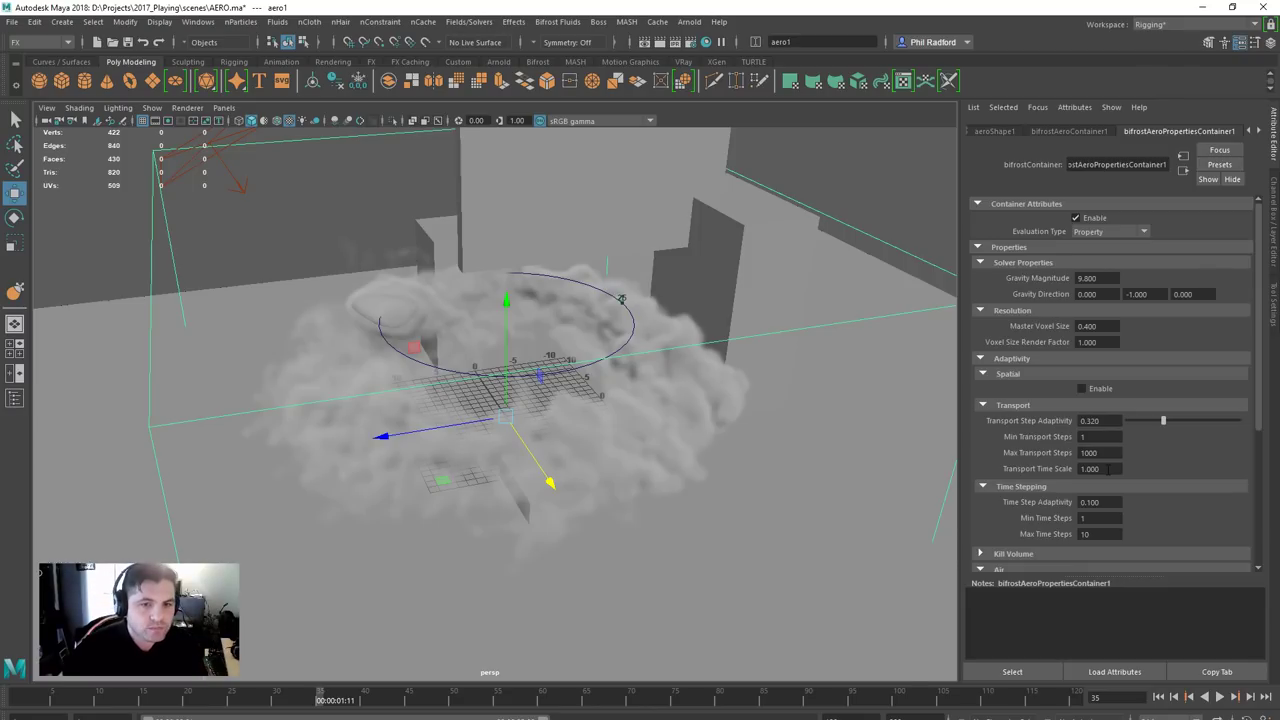
left_click_drag(640, 466, 714, 455, "alt")
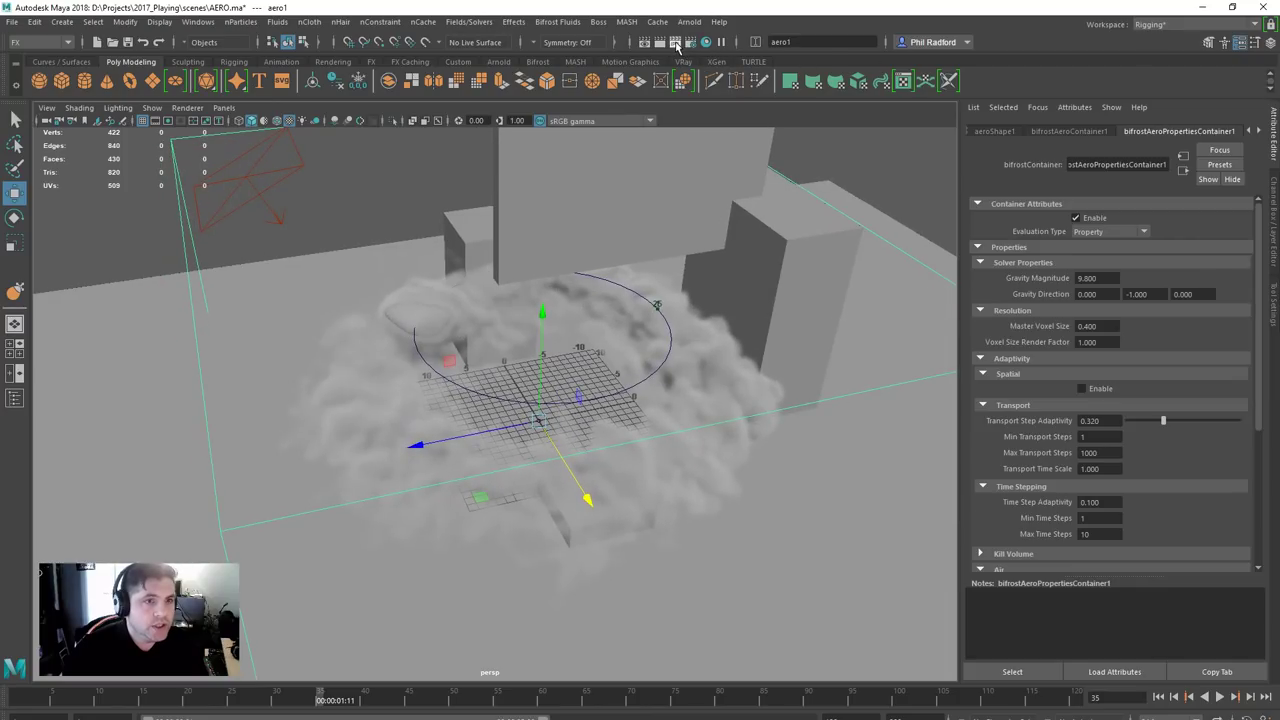
- Render the smoke ring in V-Ray, then re-render it with a black scattering colour
left_click(675, 44)
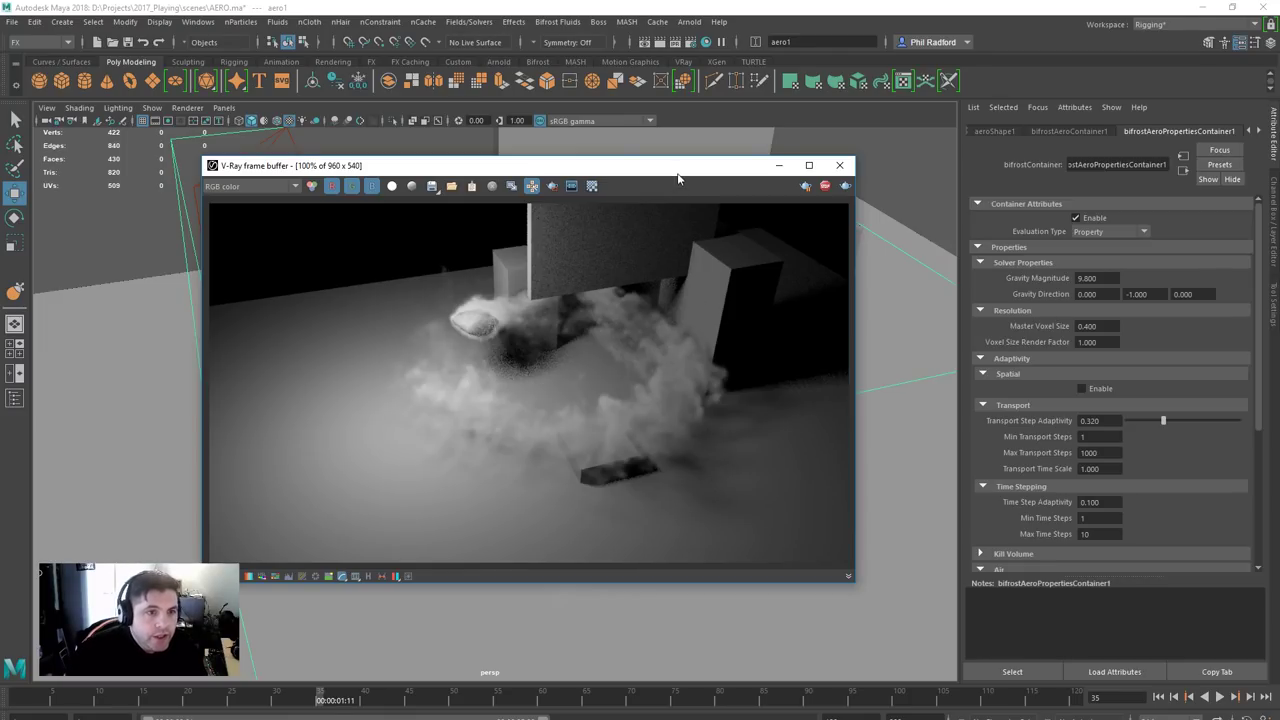
left_click_drag(679, 172, 577, 174)
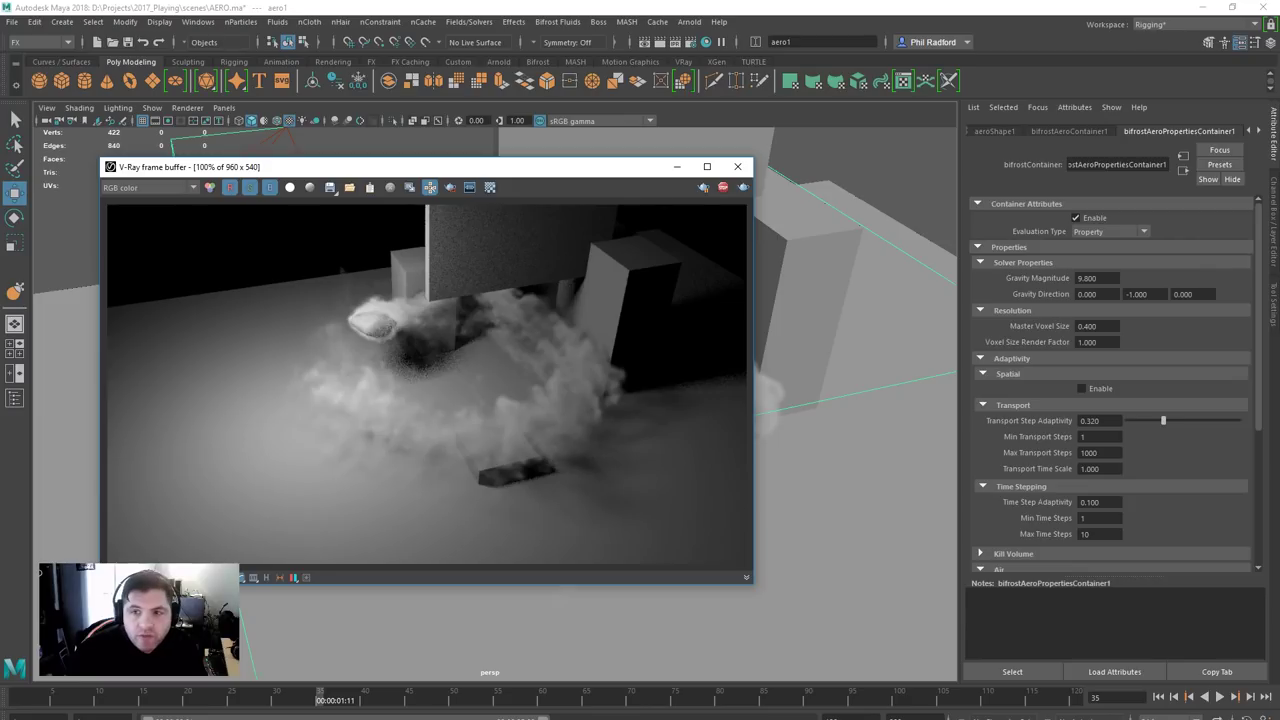
scroll(1177, 456, "down", 2)
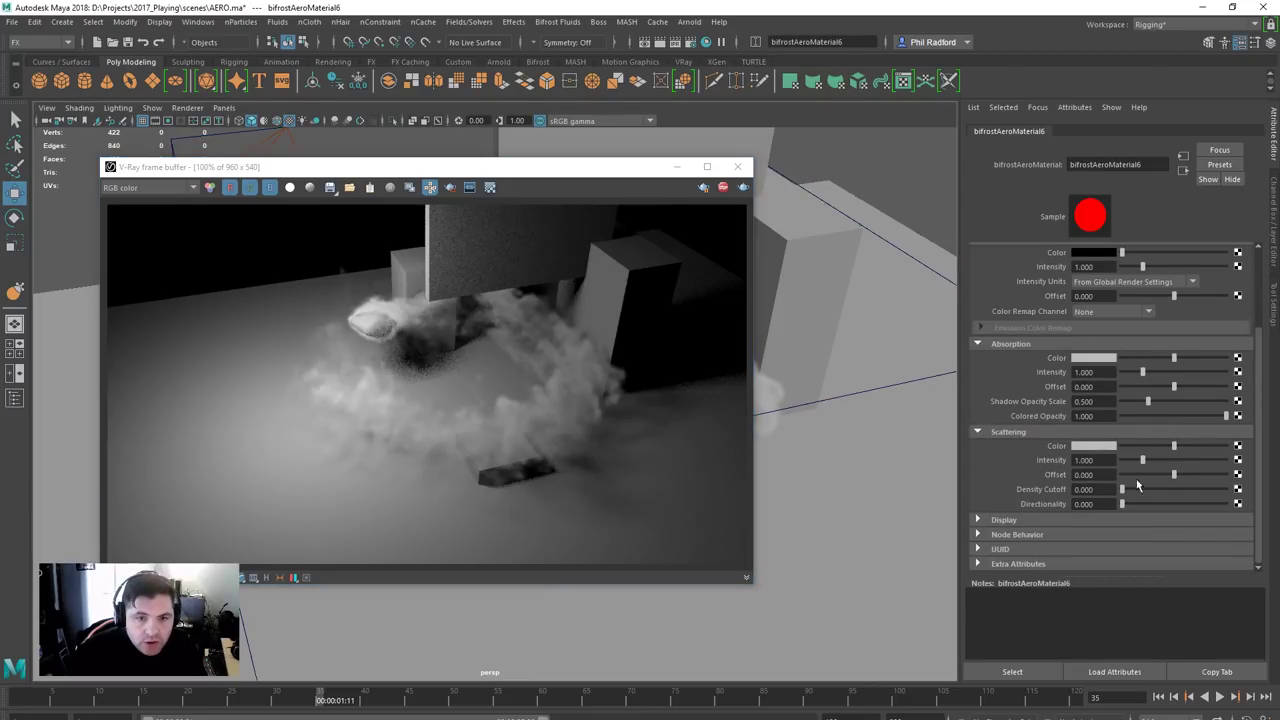
left_click_drag(1137, 448, 1121, 452)
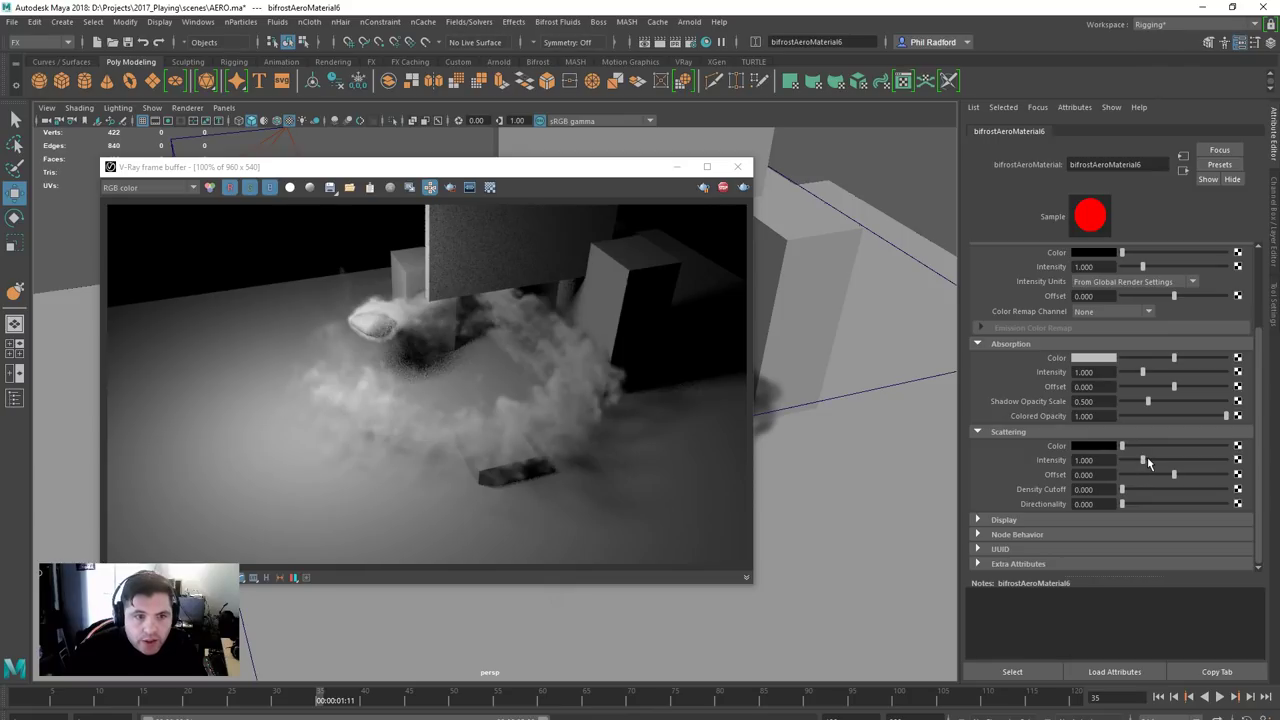
left_click(723, 187)
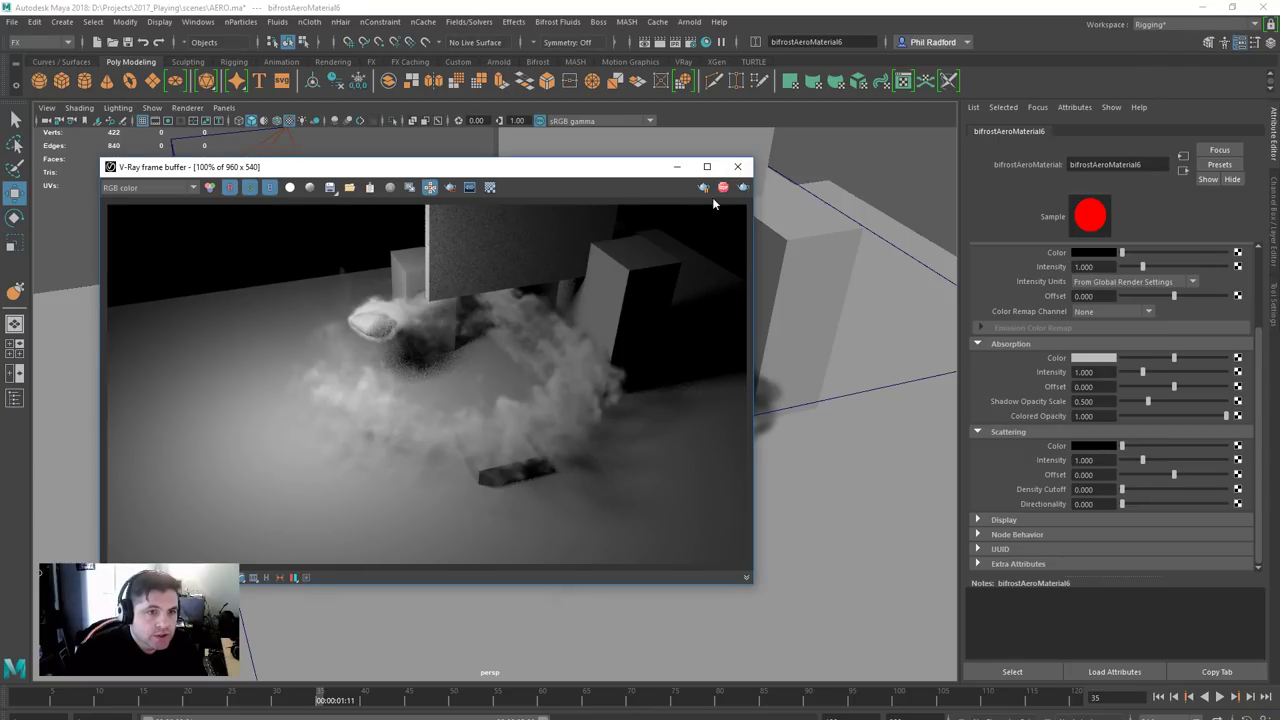
left_click(704, 188)
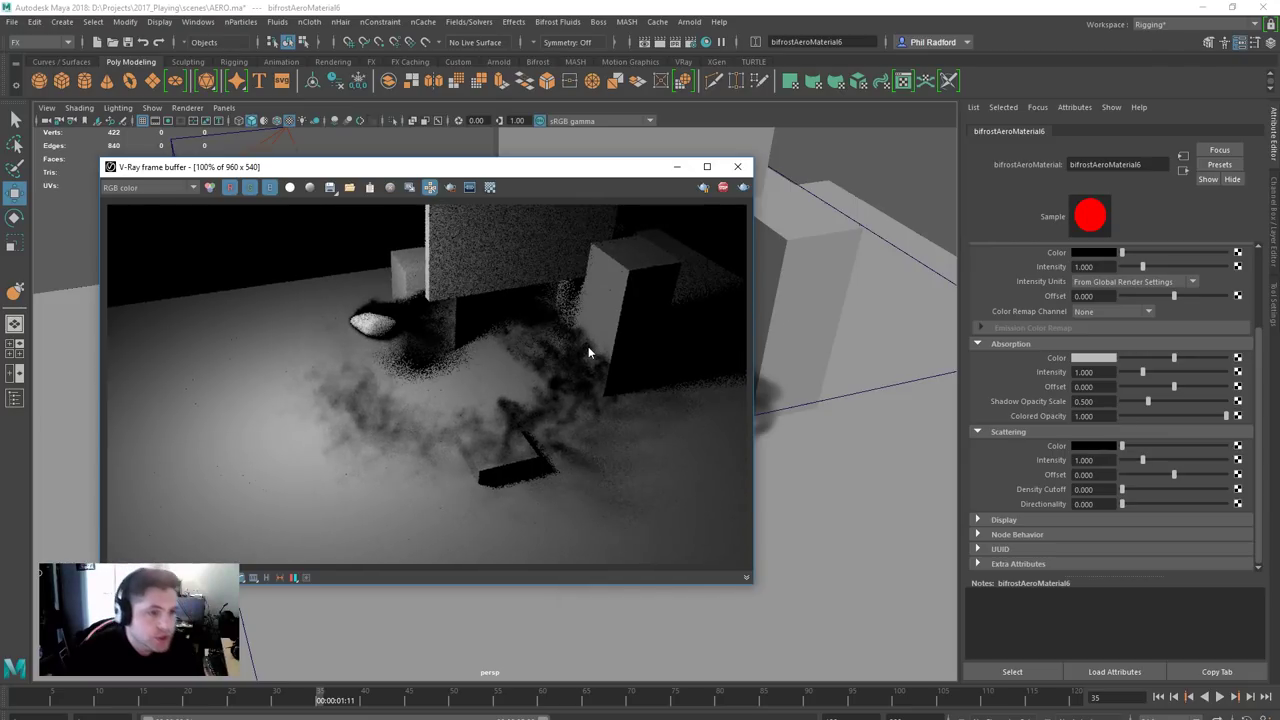
- Stop the render and bring the scattering colour back to light grey
left_click(723, 187)
left_click_drag(1139, 447, 1158, 446)
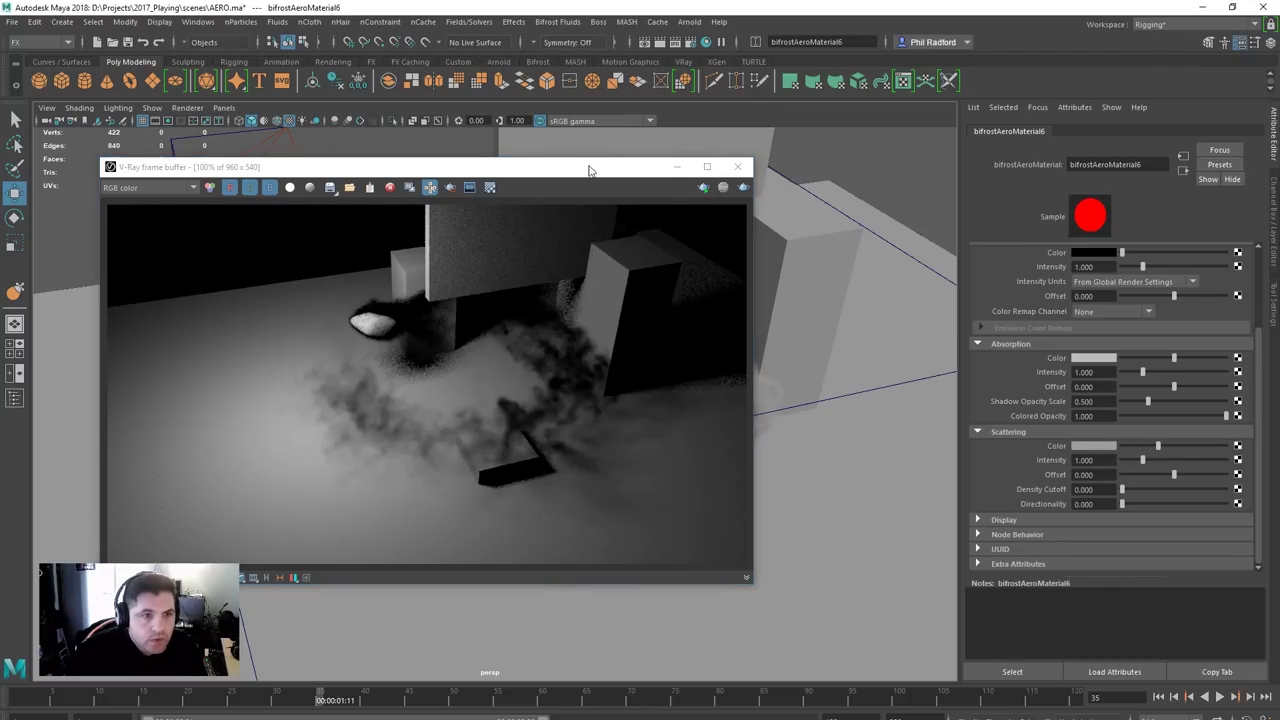
left_click_drag(595, 171, 381, 200)
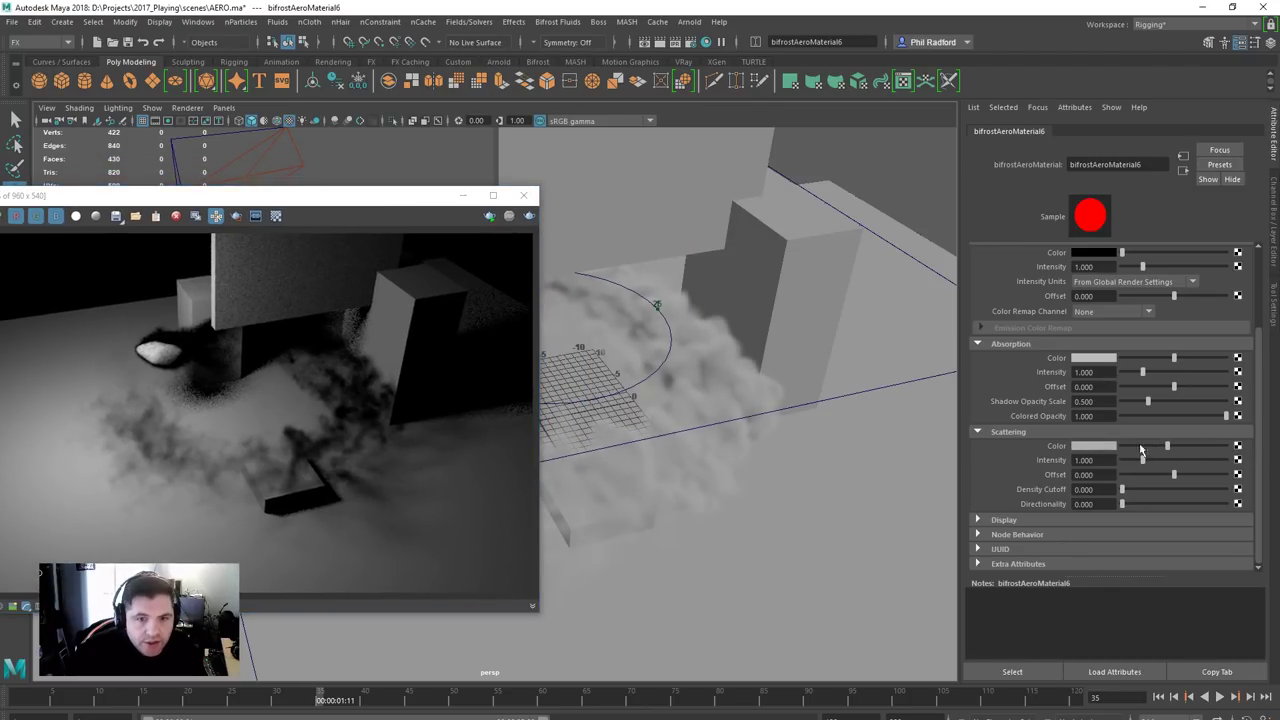
- Make the scattering colour light lavender (blue with lowered saturation) and view the V-Ray render
left_click(1090, 446)
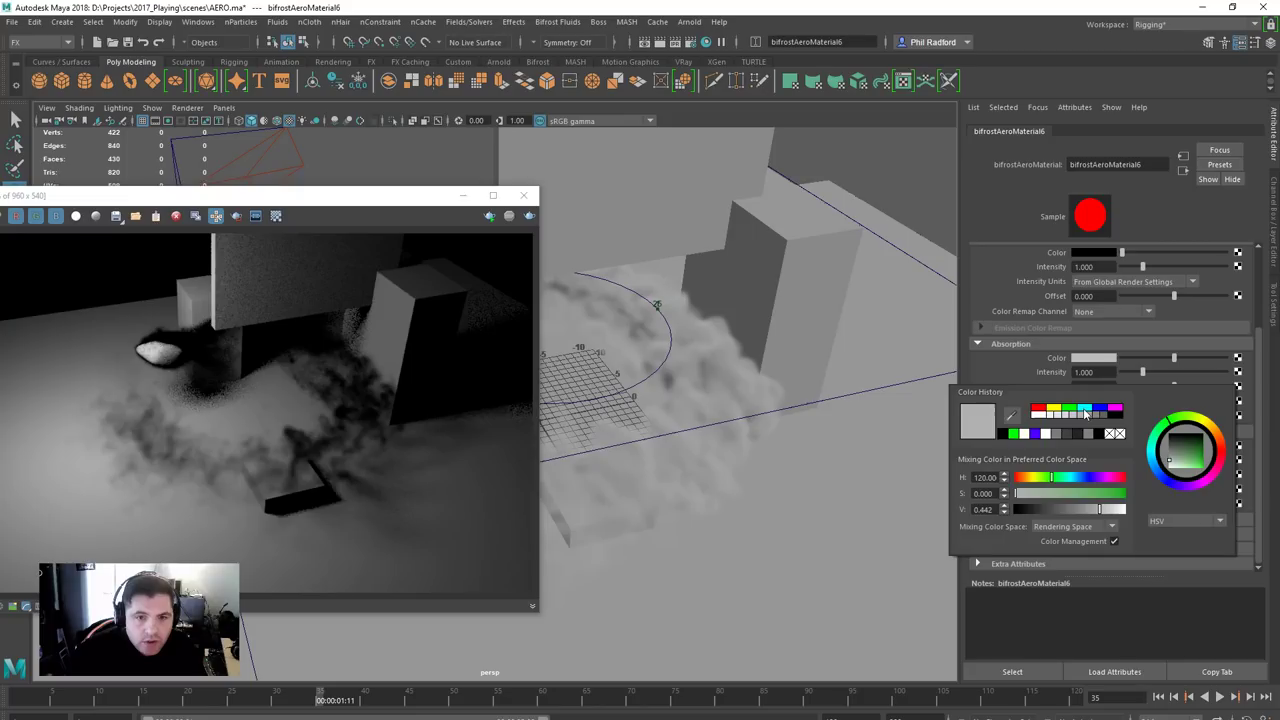
left_click(1106, 409)
left_click(1077, 494)
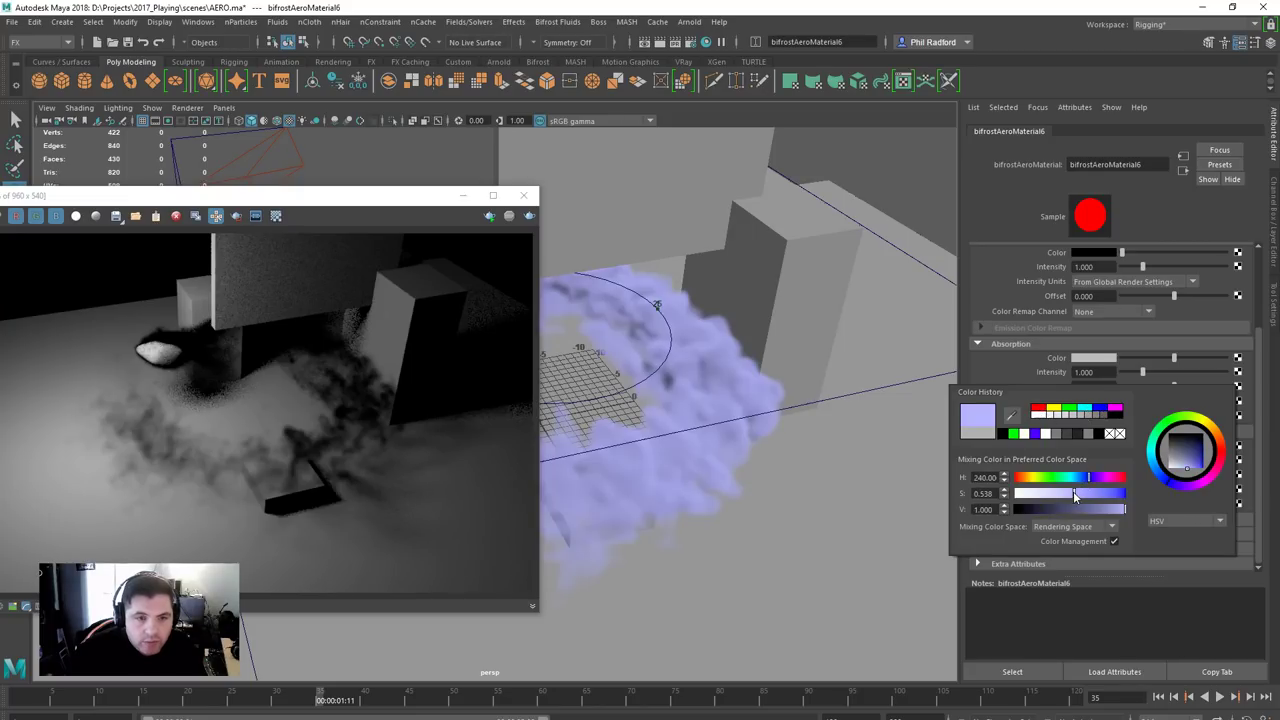
left_click_drag(403, 206, 703, 183)
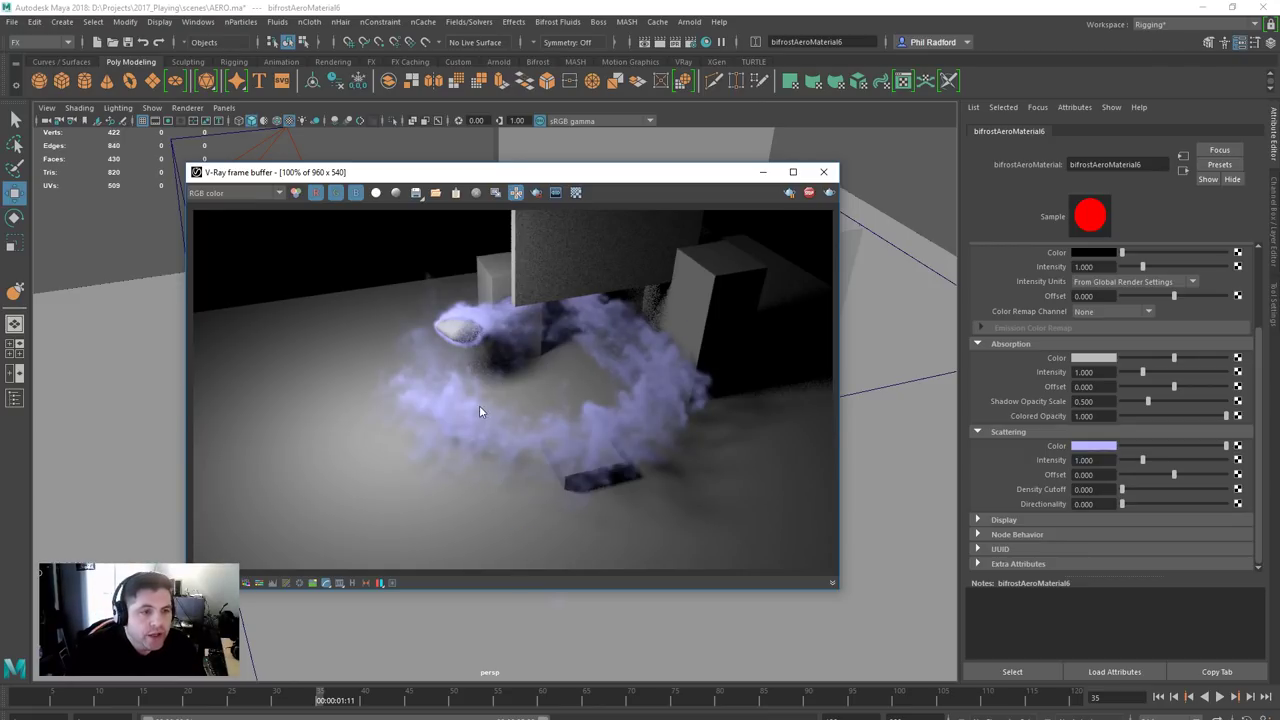
left_click_drag(733, 177, 708, 178)
- Minimize the V-Ray window, orbit to a frontal view, and add an Arnold area light
left_click(741, 178)
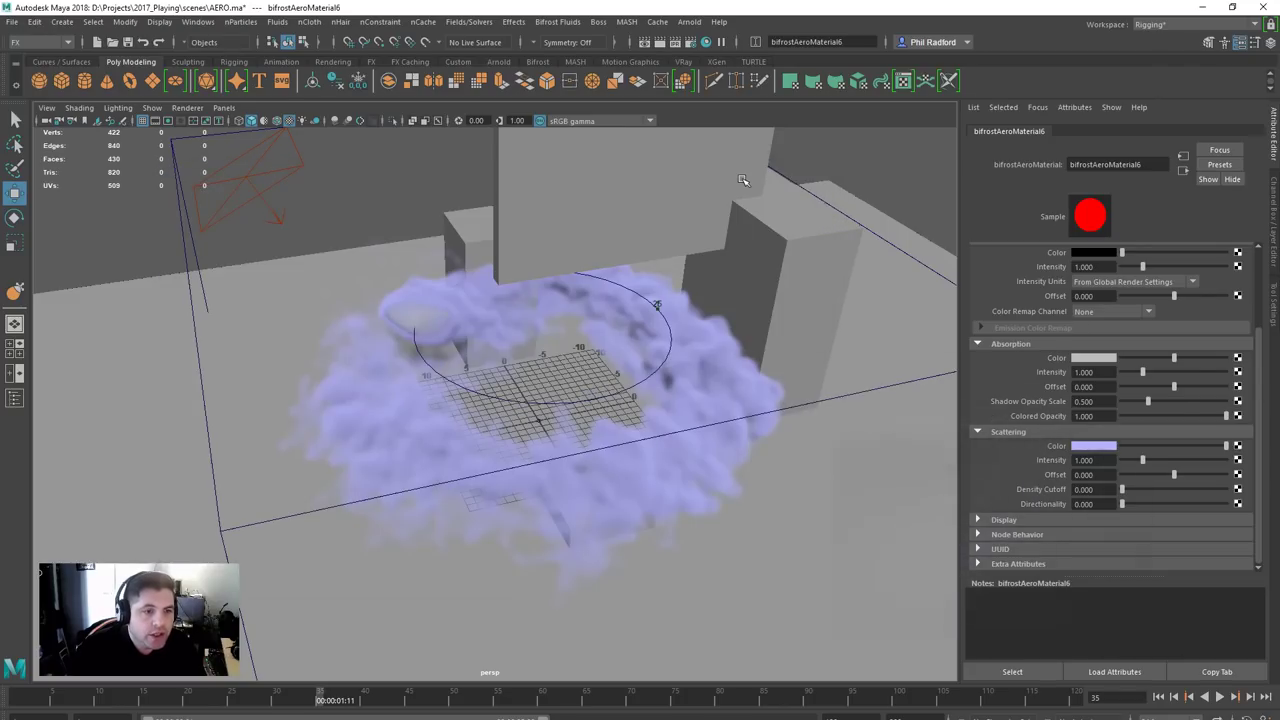
left_click_drag(783, 383, 290, 147, "alt")
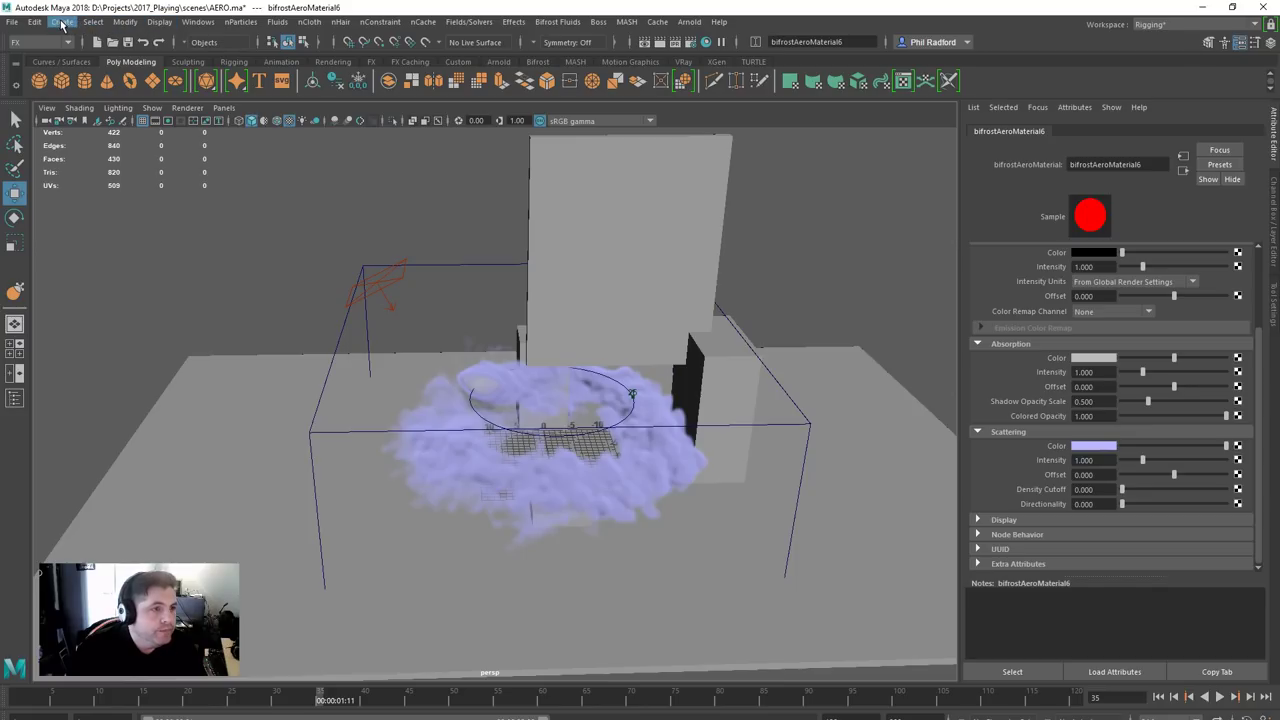
left_click(689, 21)
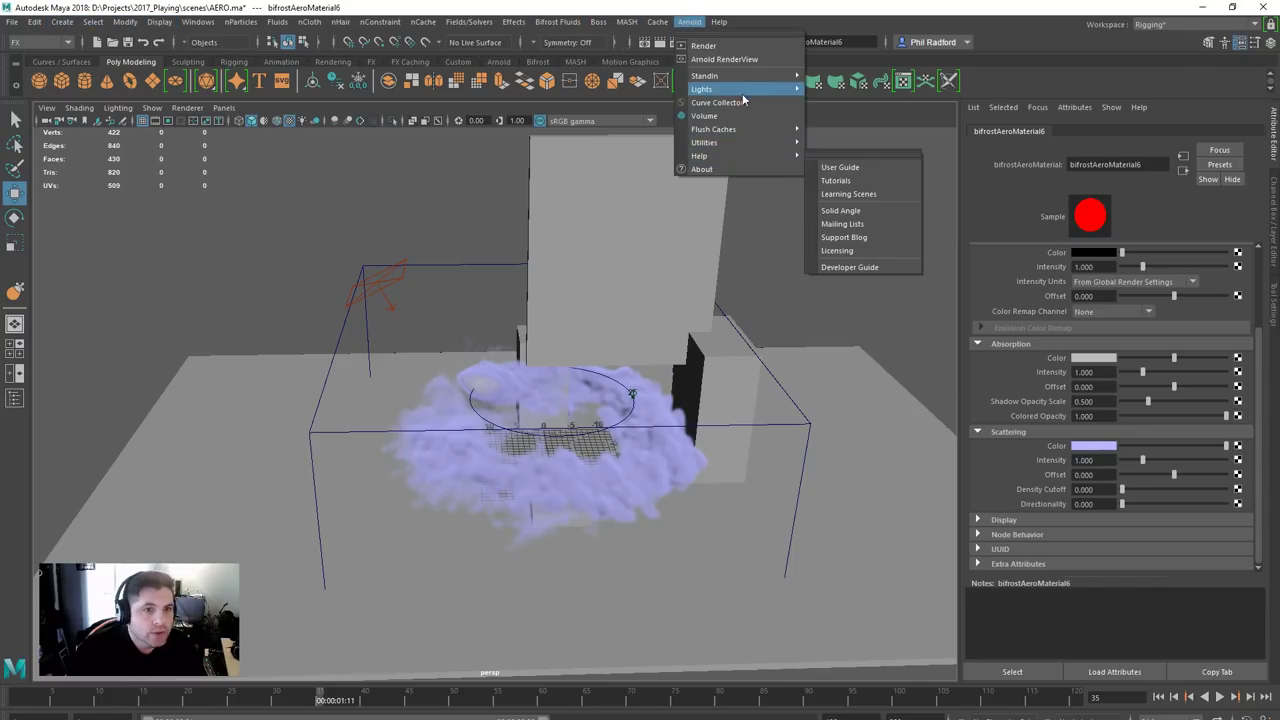
mouse_move(745, 90)
left_click(840, 101)
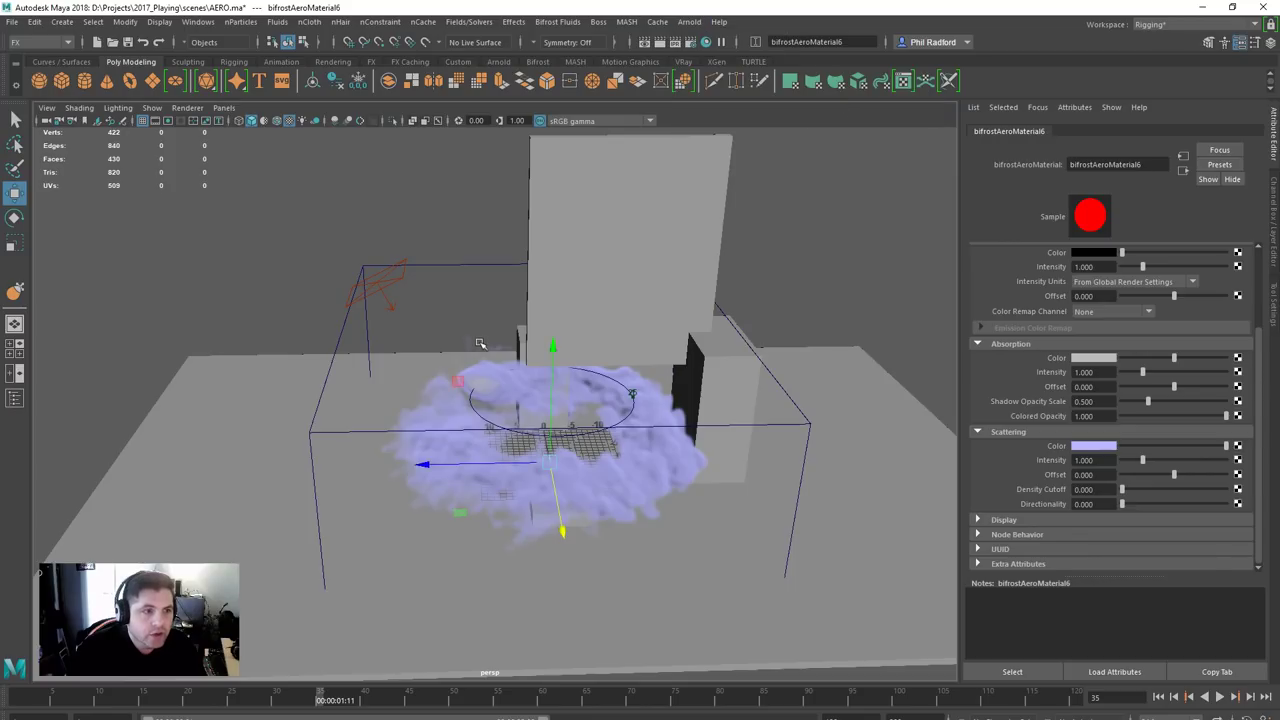
- Raise the area light high above the smoke, shift it sideways, and open Render Settings
left_click_drag(480, 343, 468, 352, "alt")
left_click_drag(545, 400, 563, 200)
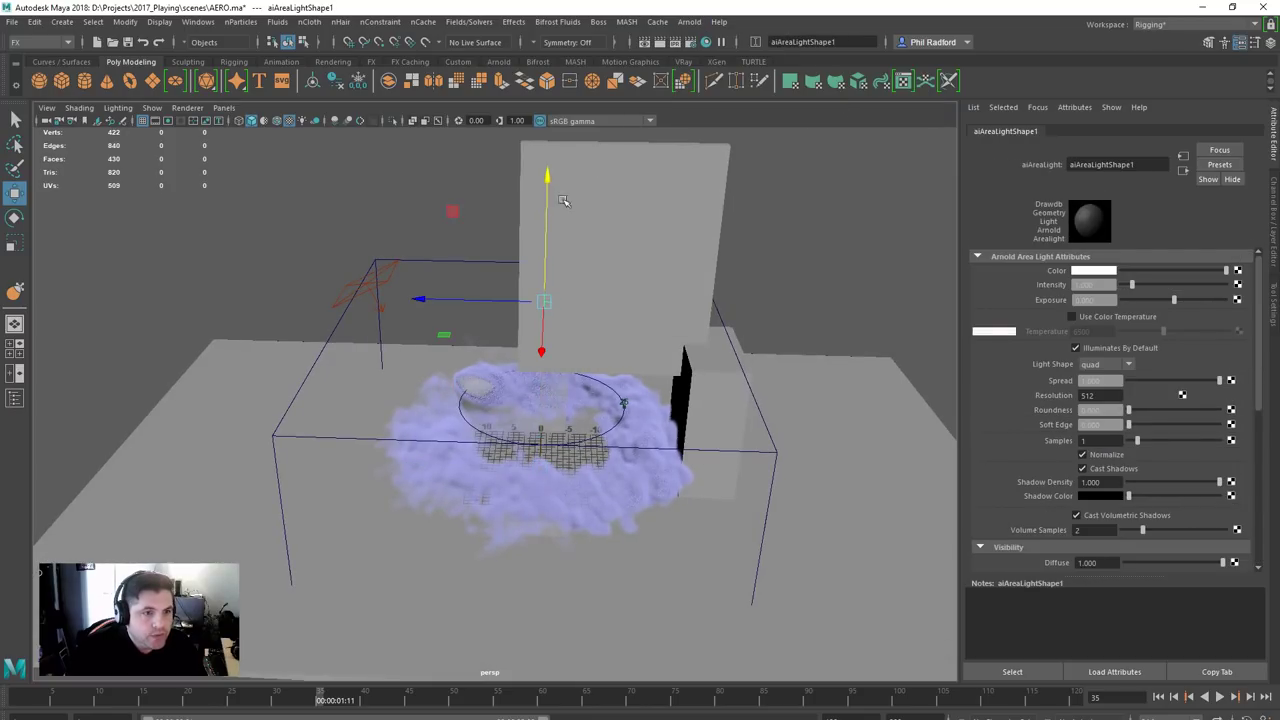
left_click_drag(480, 299, 297, 297)
key("r")
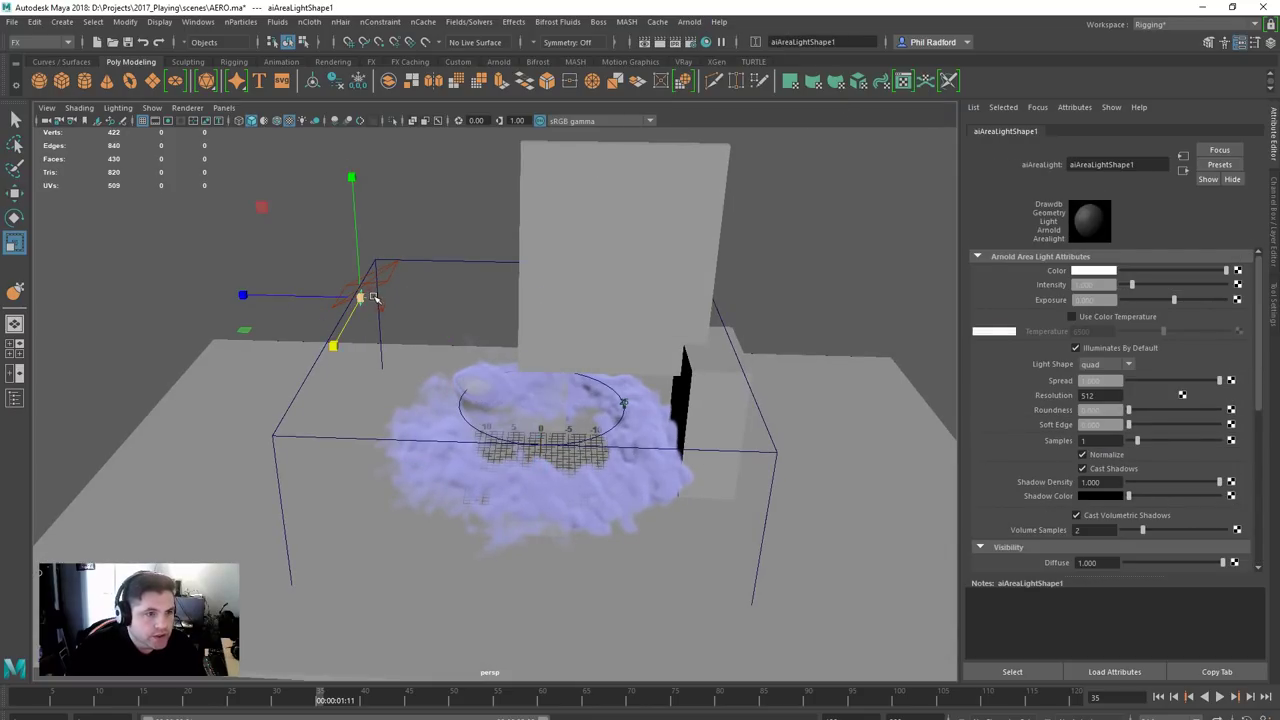
key("e")
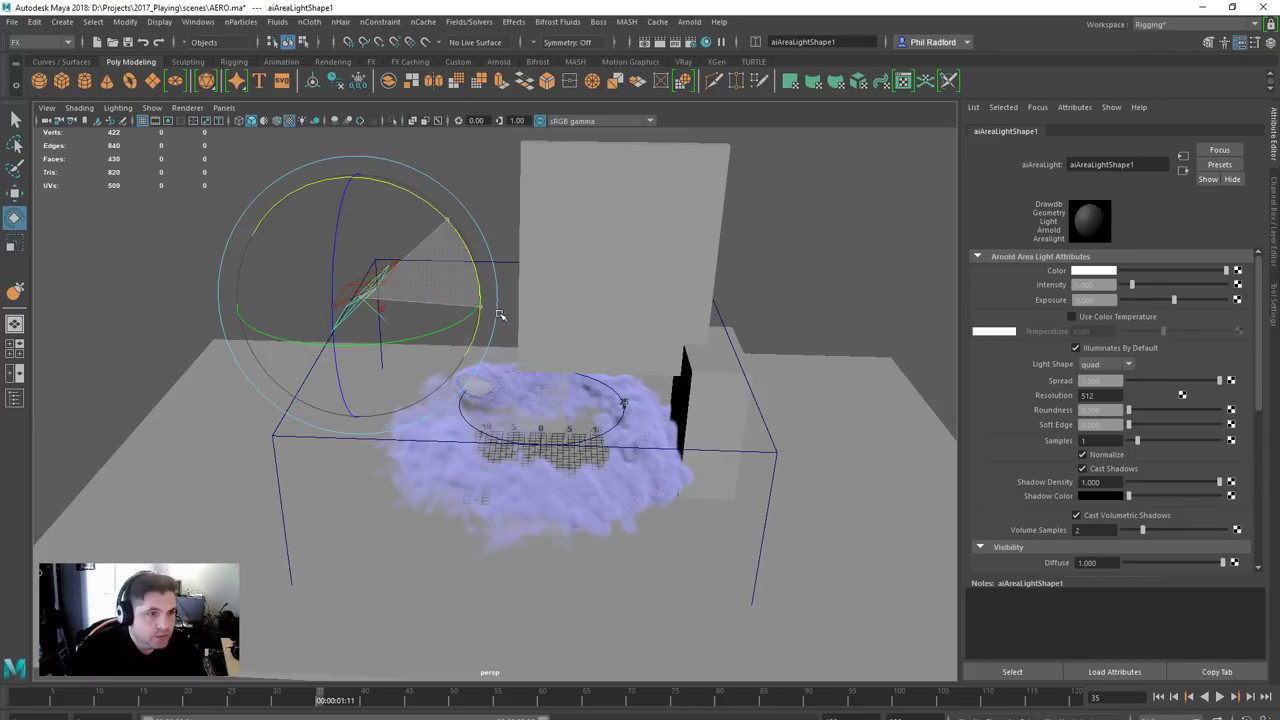
left_click_drag(500, 316, 607, 307, "alt")
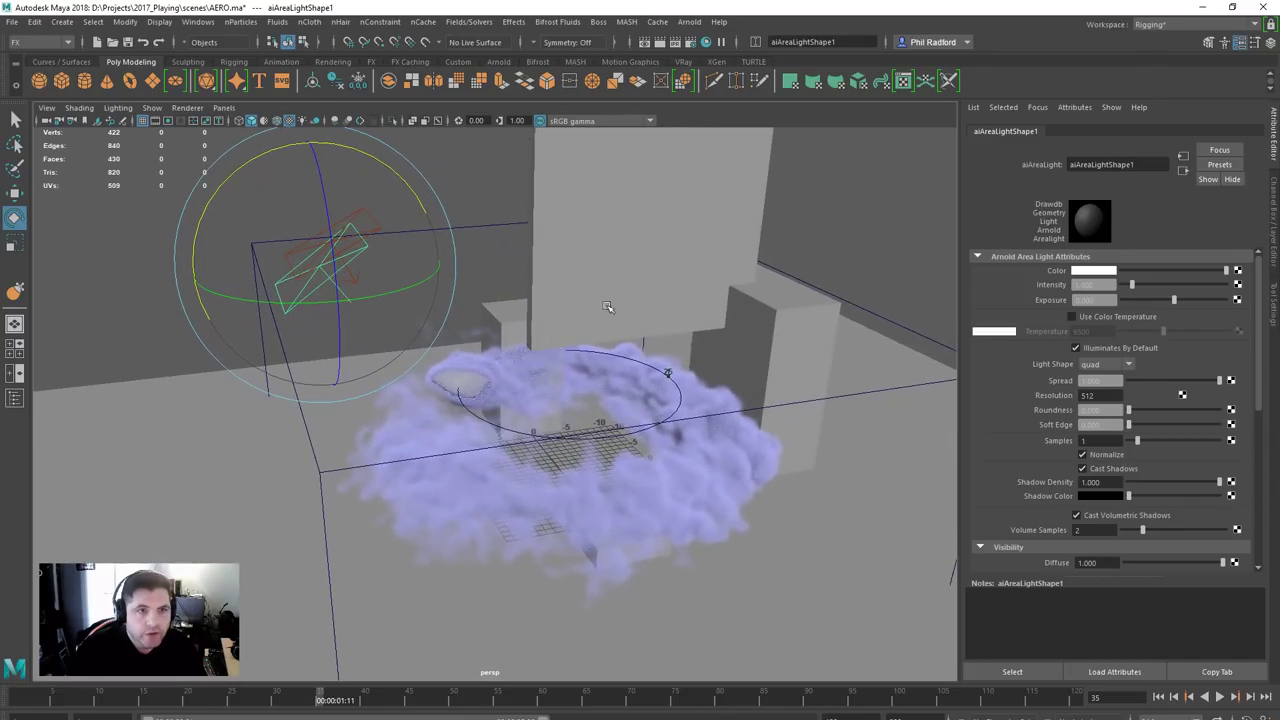
left_click(690, 41)
- Set Render Using to Arnold Renderer and close Render Settings
left_click(316, 234)
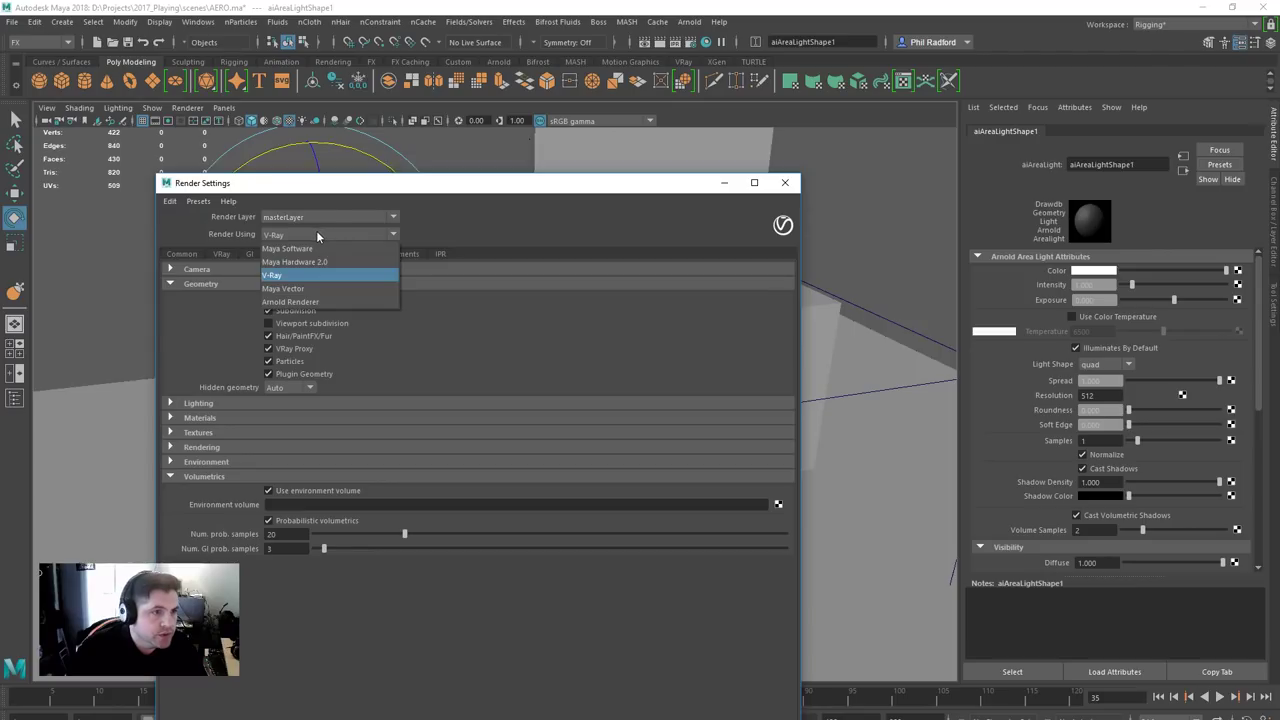
left_click(306, 301)
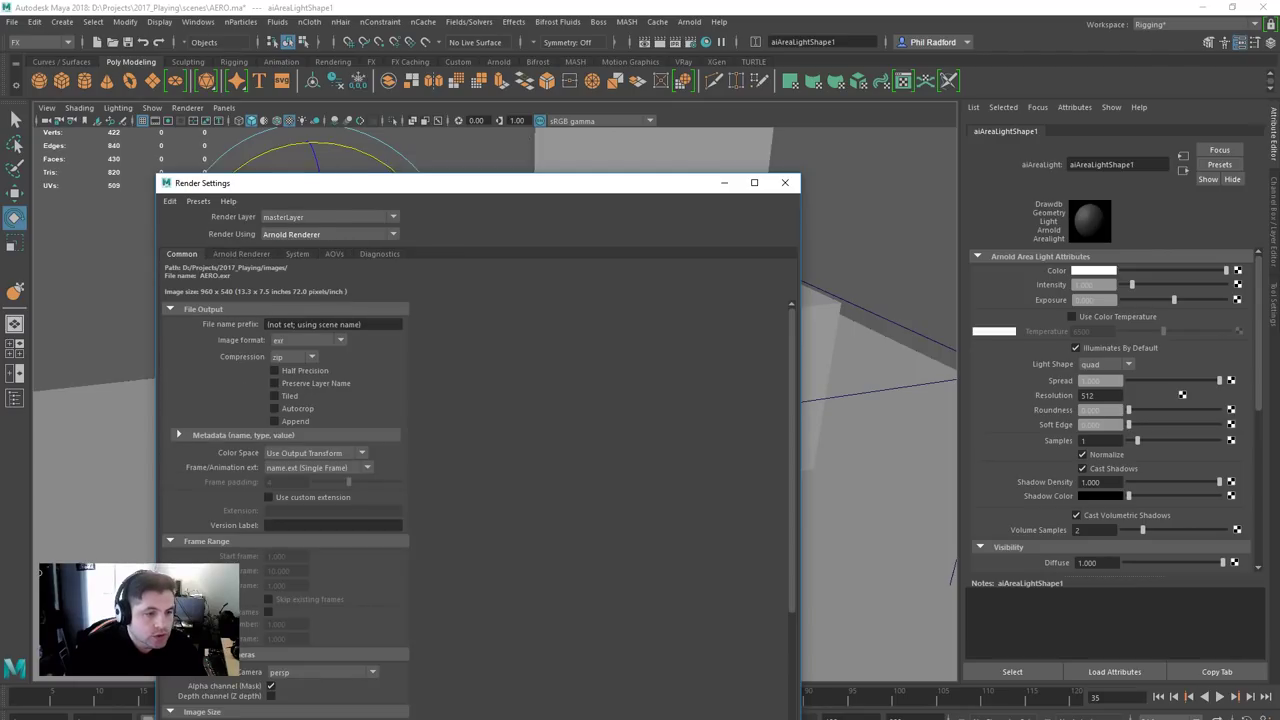
left_click(785, 182)
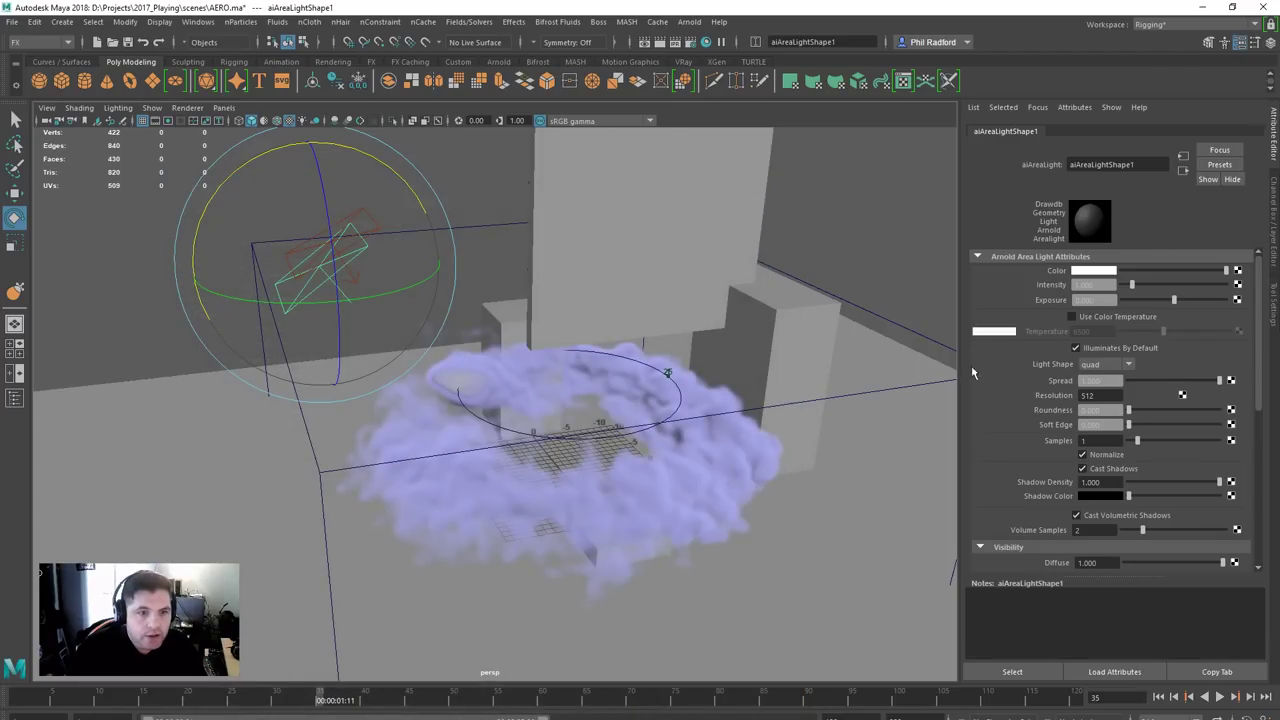
- Select aero1 and do an Arnold test render of the current frame
left_click(926, 335)
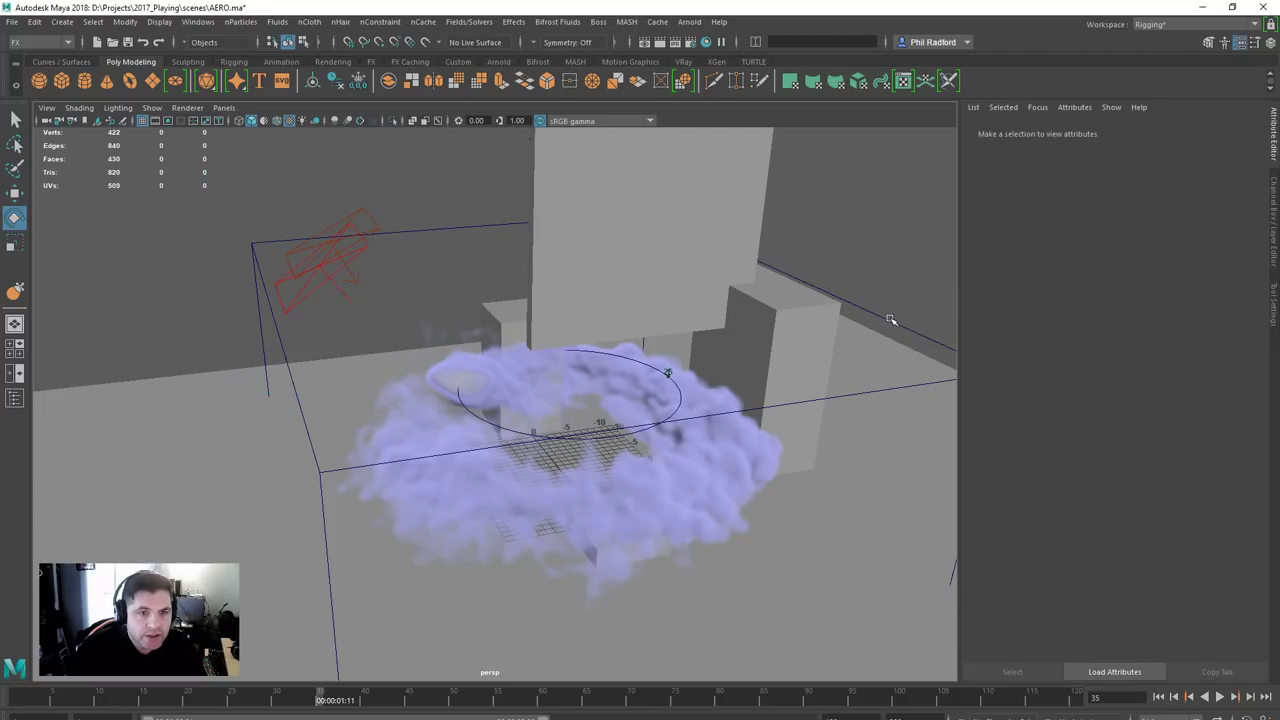
left_click(890, 320)
left_click_drag(751, 339, 732, 305, "alt")
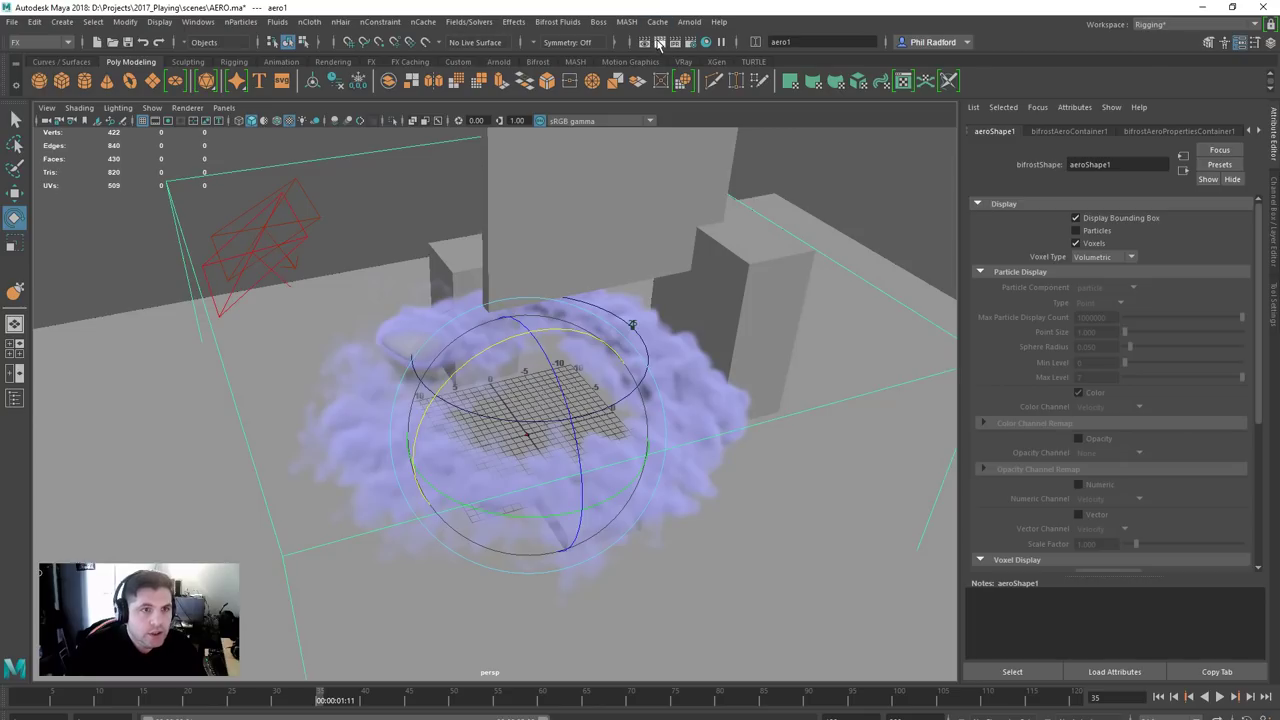
left_click(659, 43)
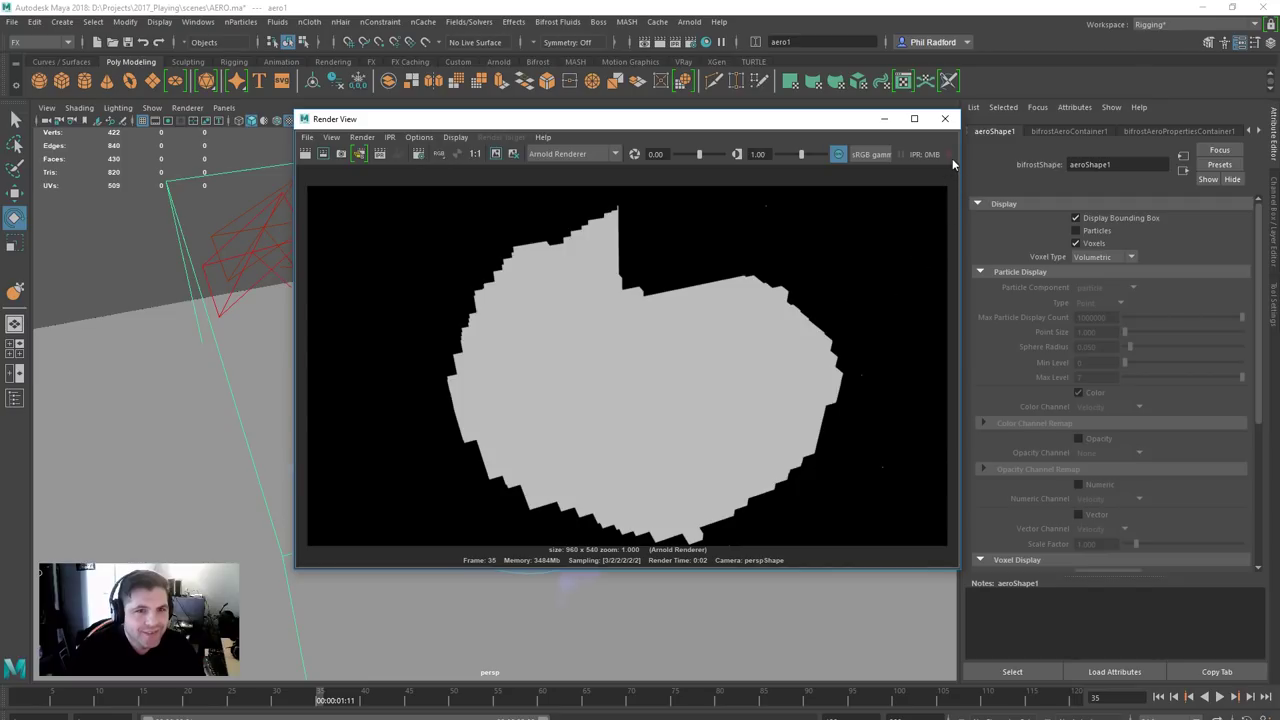
left_click(944, 118)
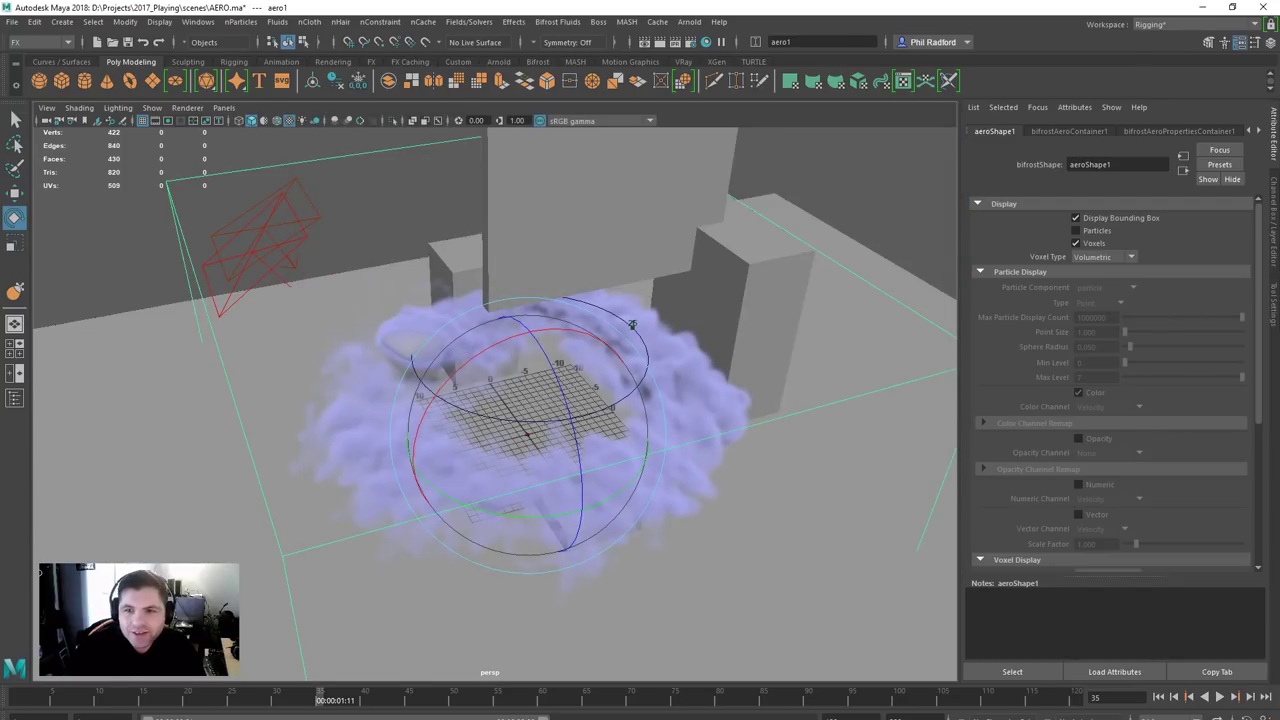
- Assign aiStandardVolume2 to the selected smoke in Hypershade and start an Arnold render
key("shift+t")
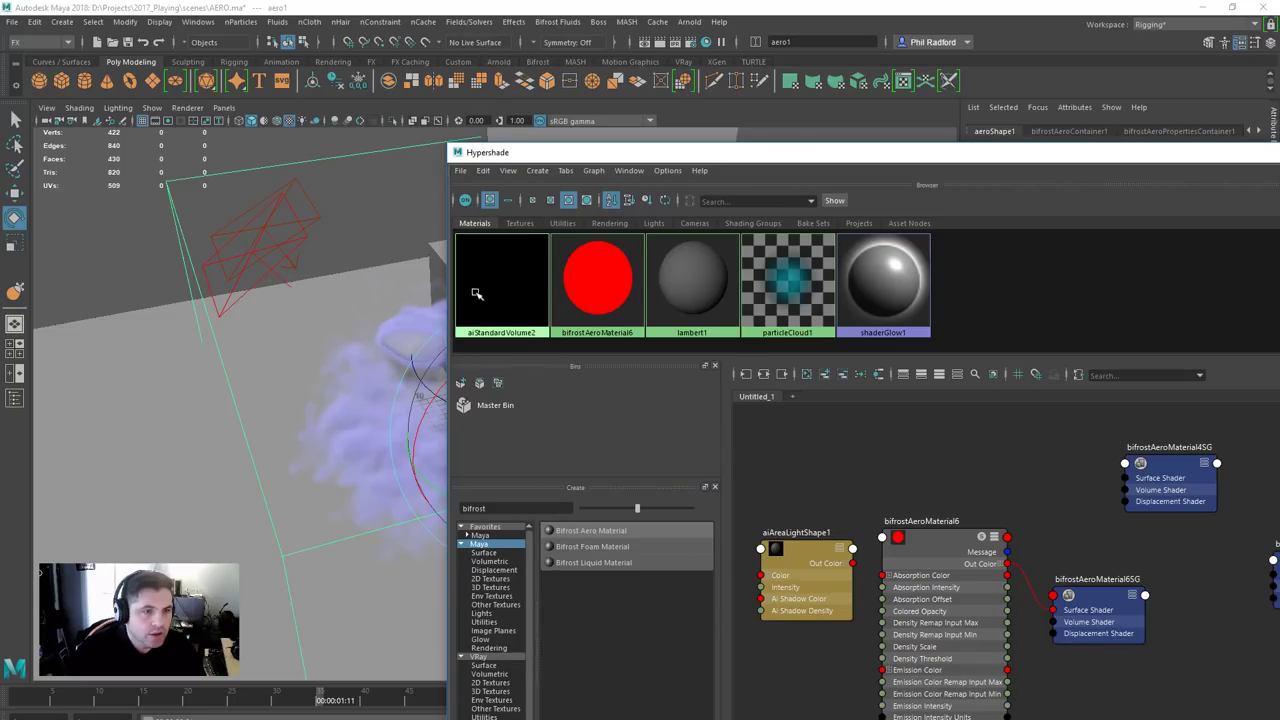
right_click_drag(493, 272, 493, 240)
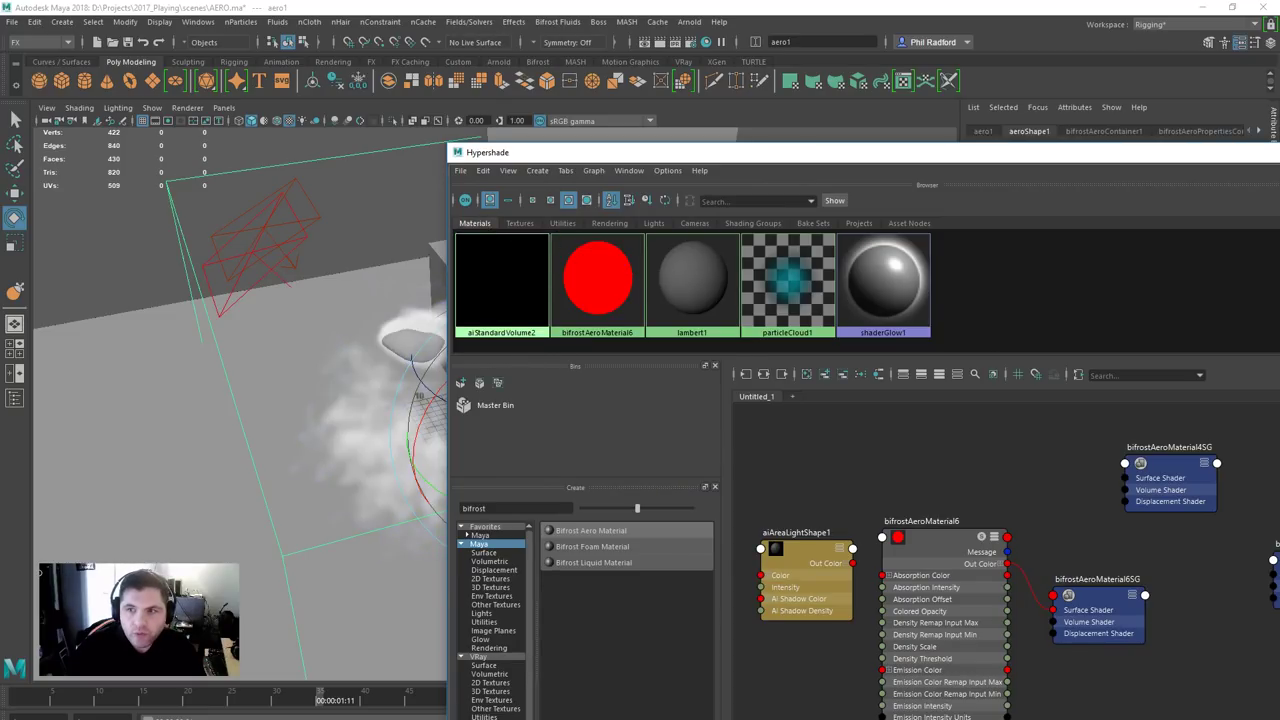
key("shift+t")
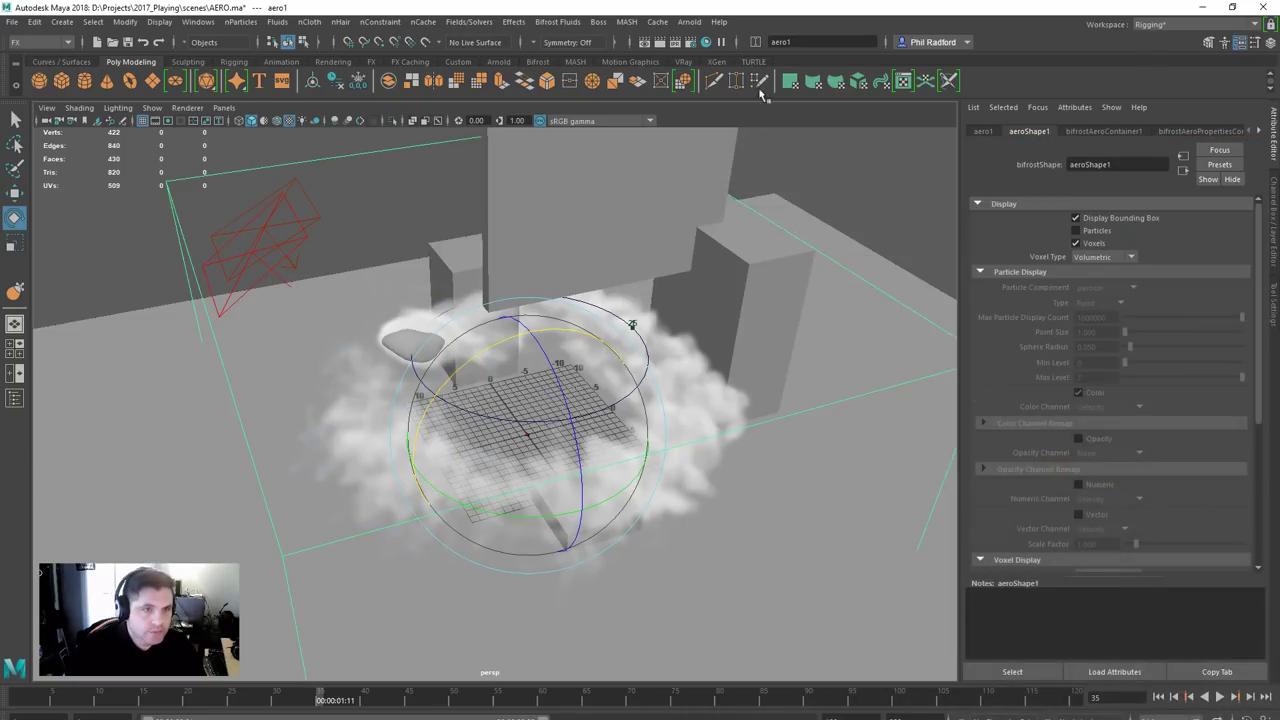
left_click(662, 42)
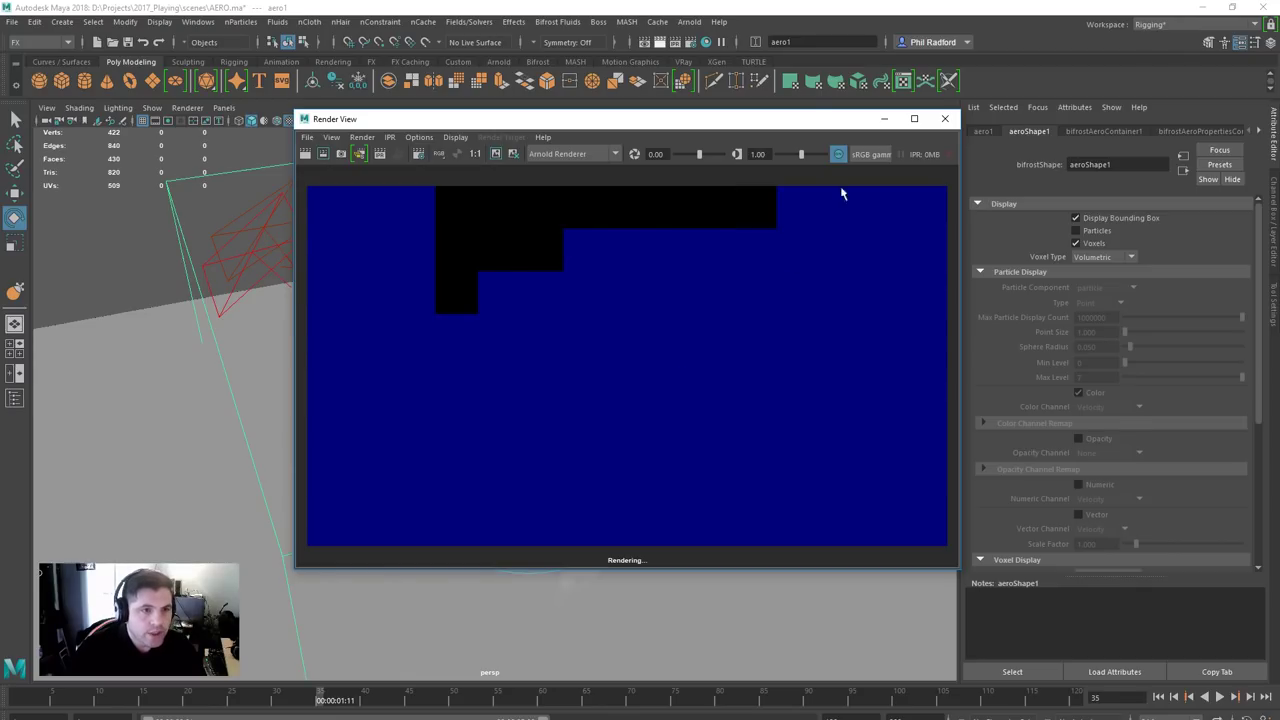
- Raise aiAreaLight1's intensity and light the viewport with scene lights only
left_click_drag(789, 120, 632, 508)
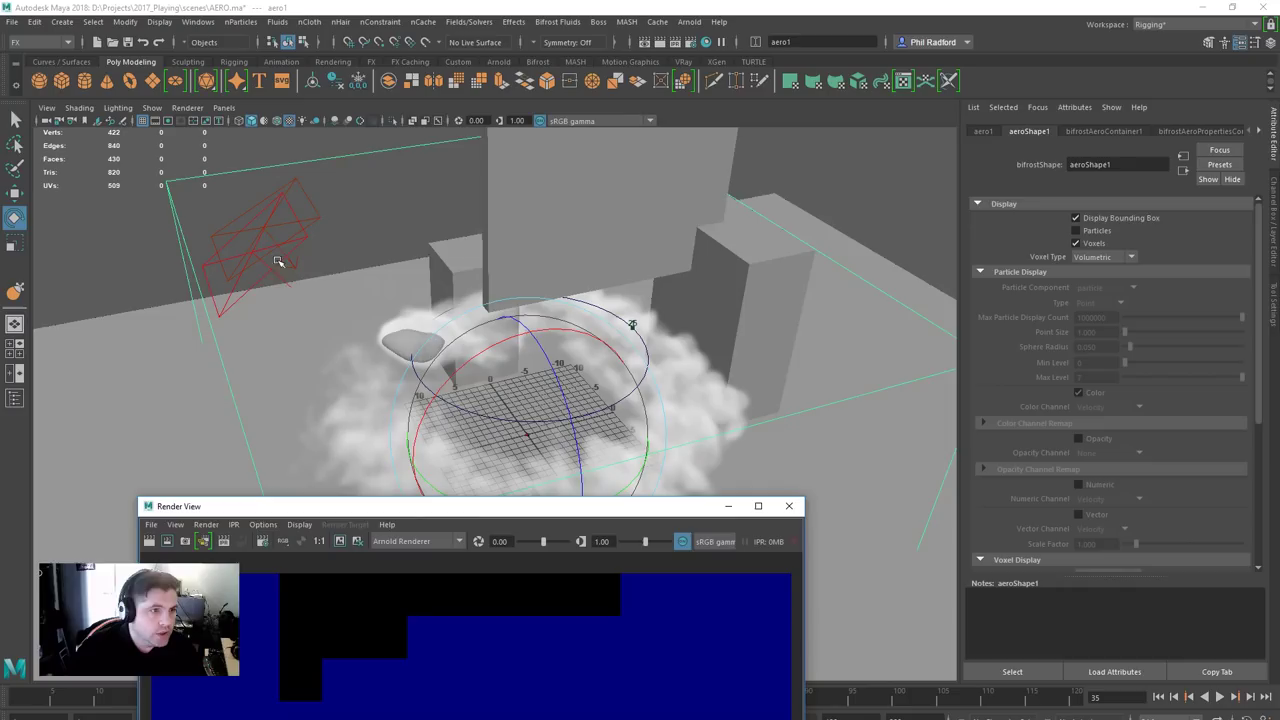
left_click(262, 286)
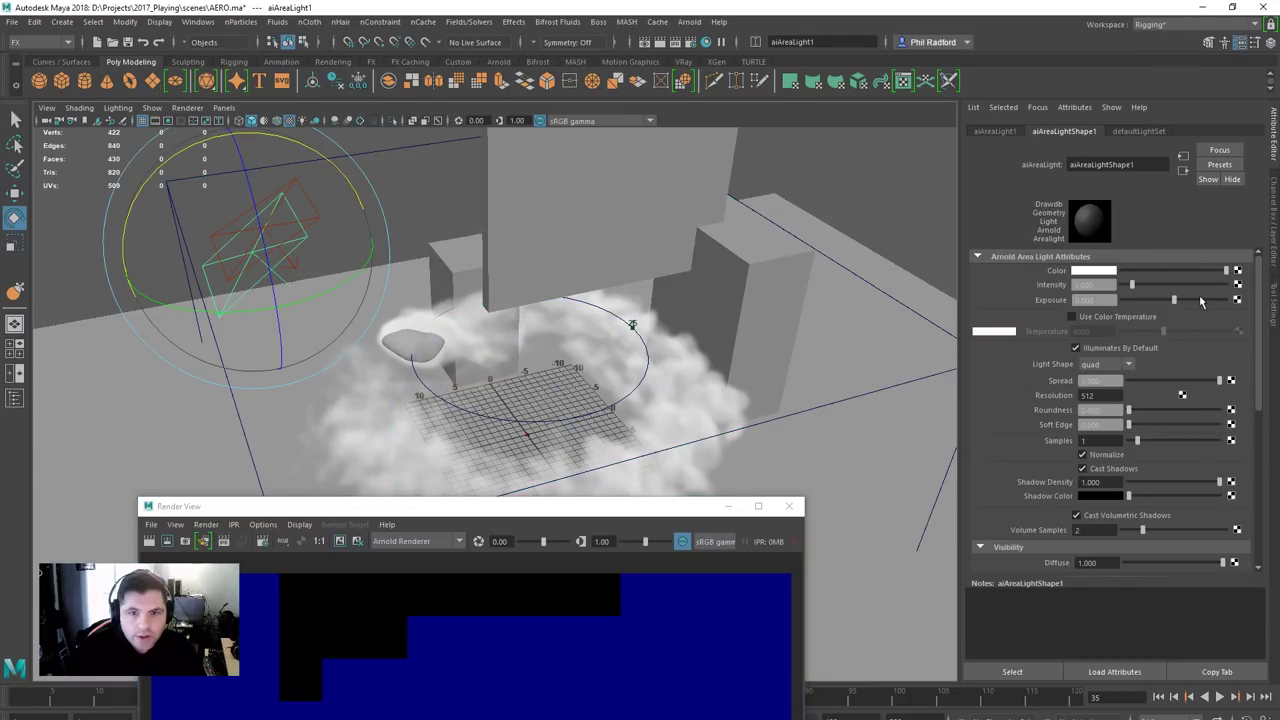
left_click_drag(1131, 285, 1163, 285)
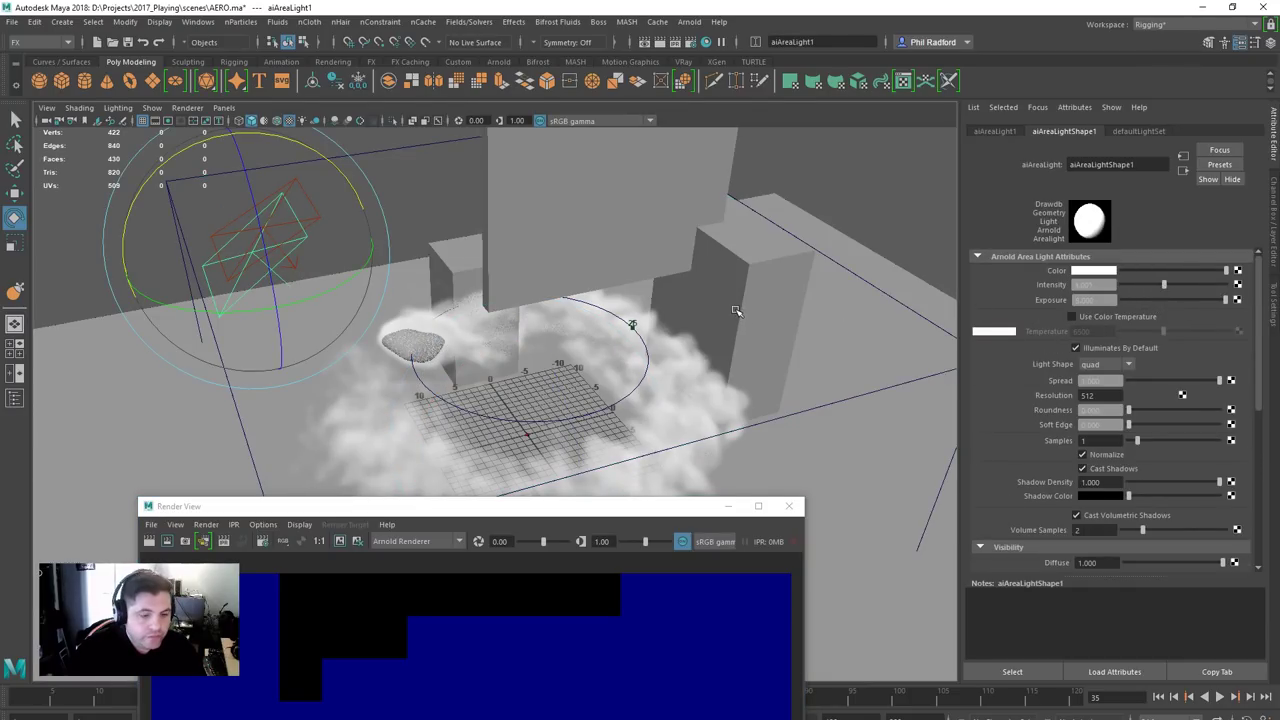
key("7")
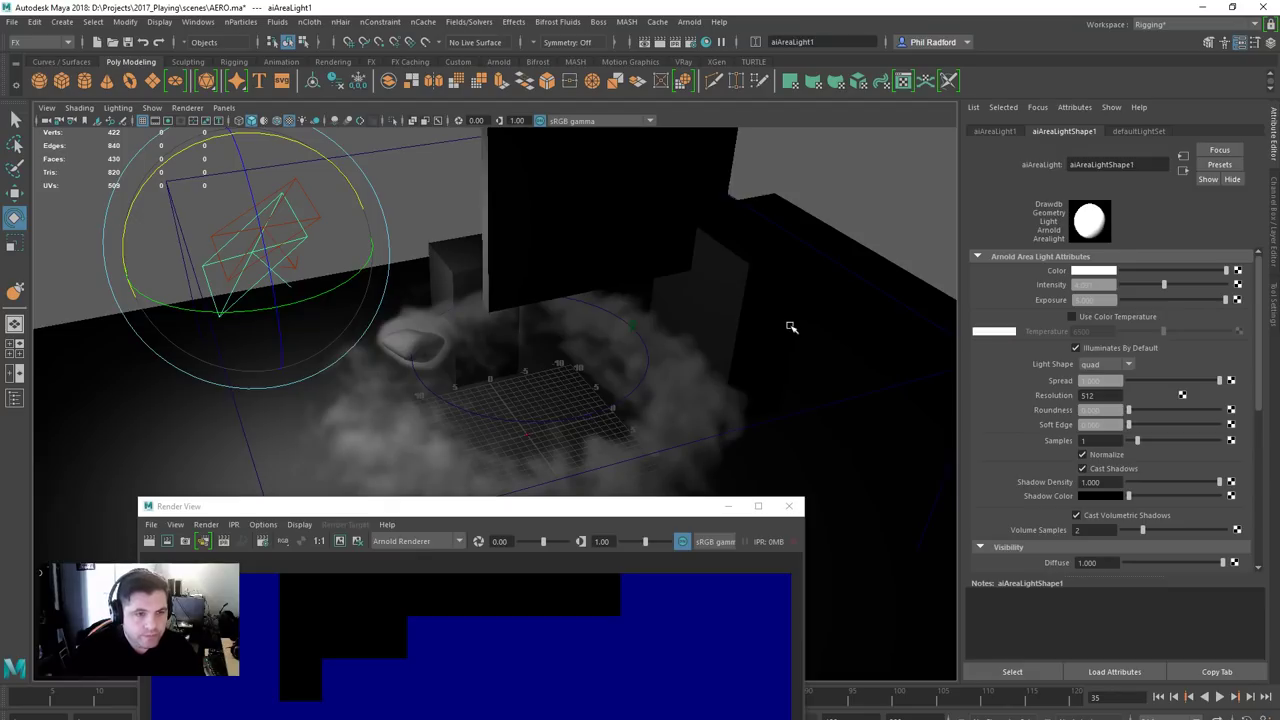
left_click_drag(608, 512, 632, 152)
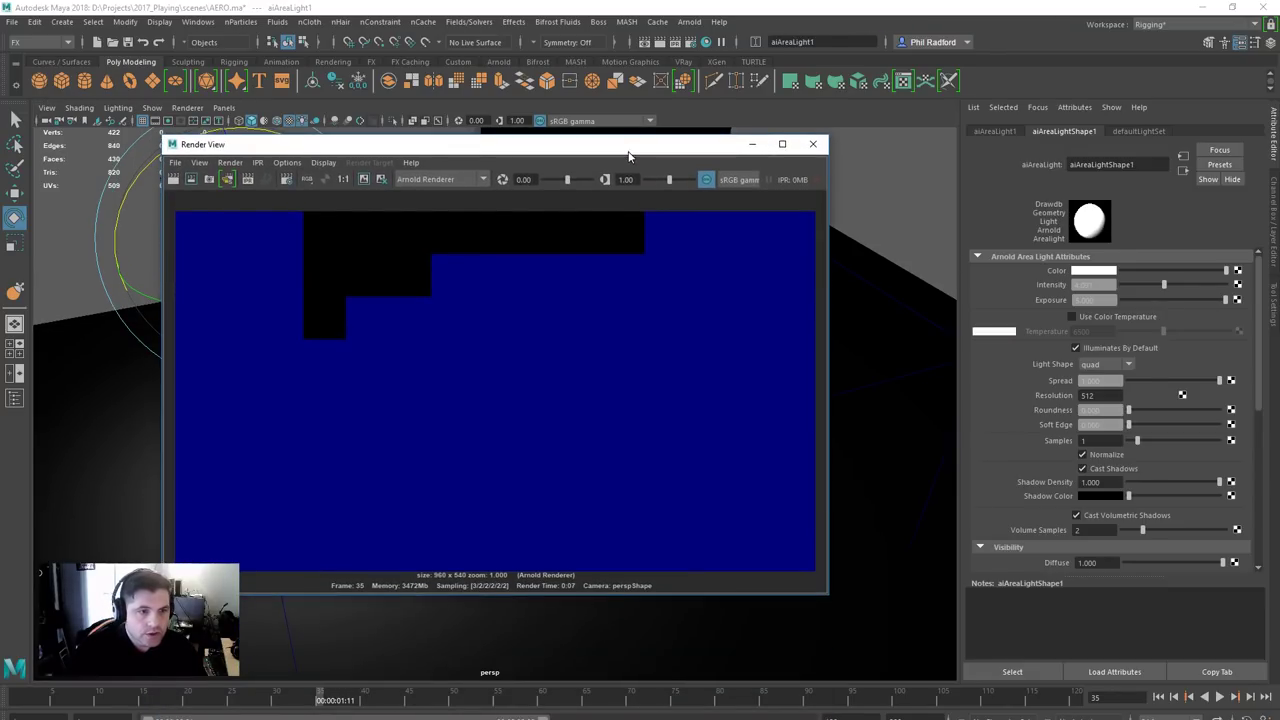
- Redo the Arnold render of frame 35 with the brighter area light
left_click(174, 180)
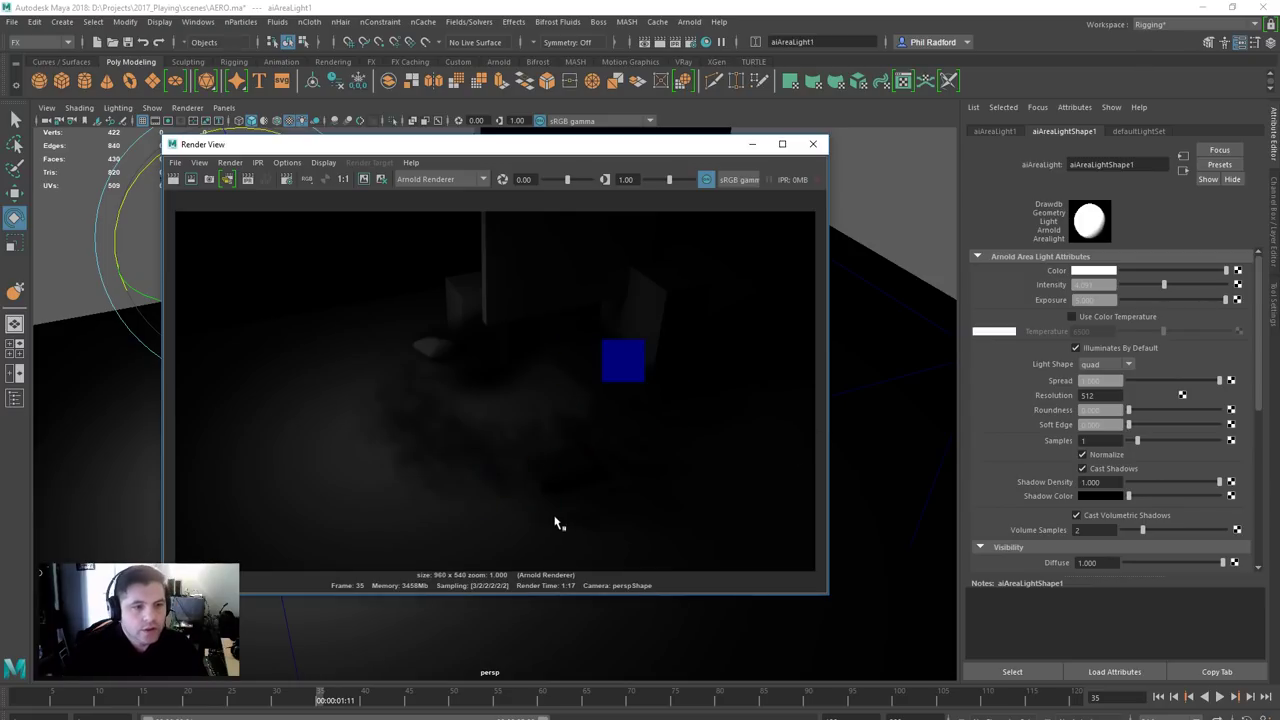
- Close Render View and raise aiStandardVolume2's density to 1.591 in Hypershade
left_click(749, 146)
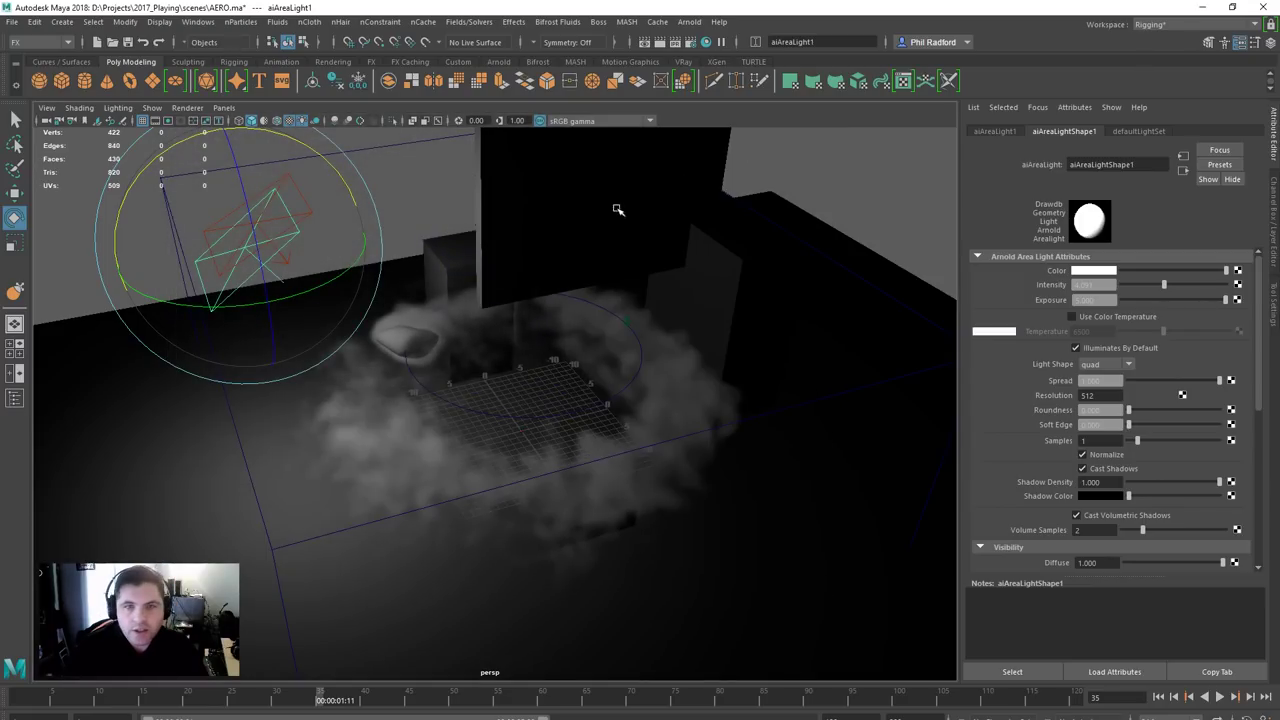
left_click(708, 44)
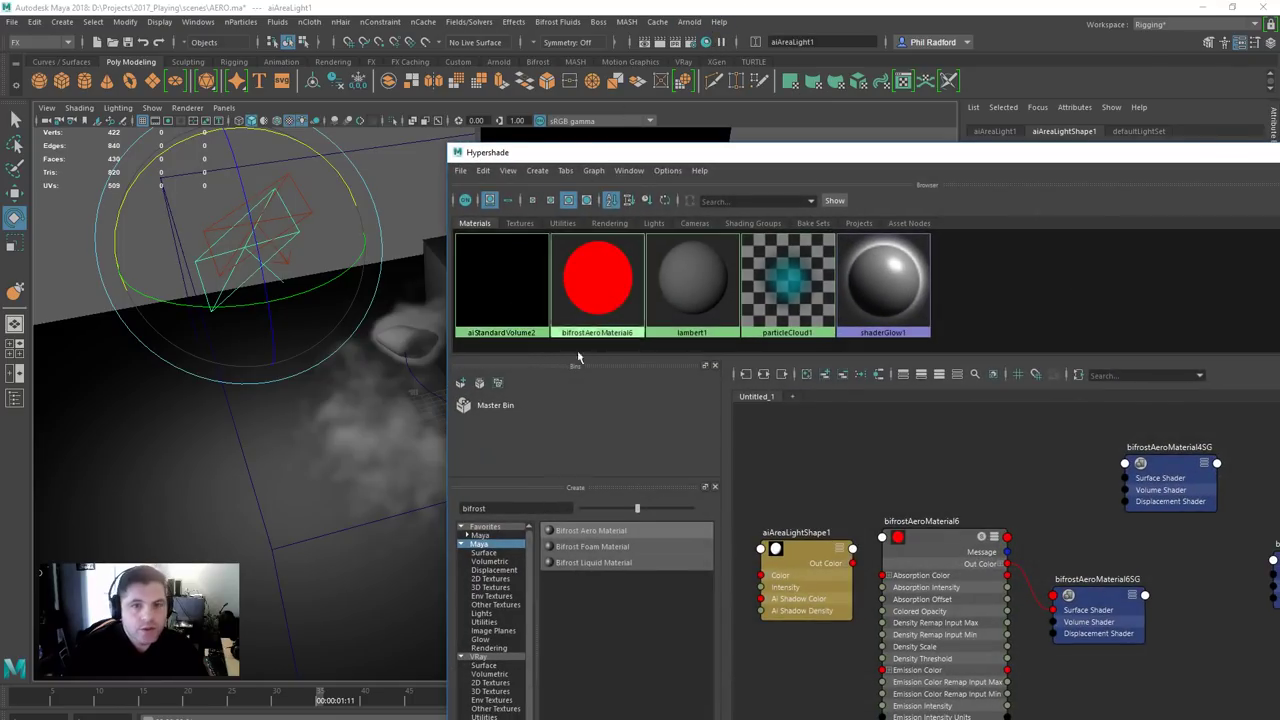
left_click(514, 286)
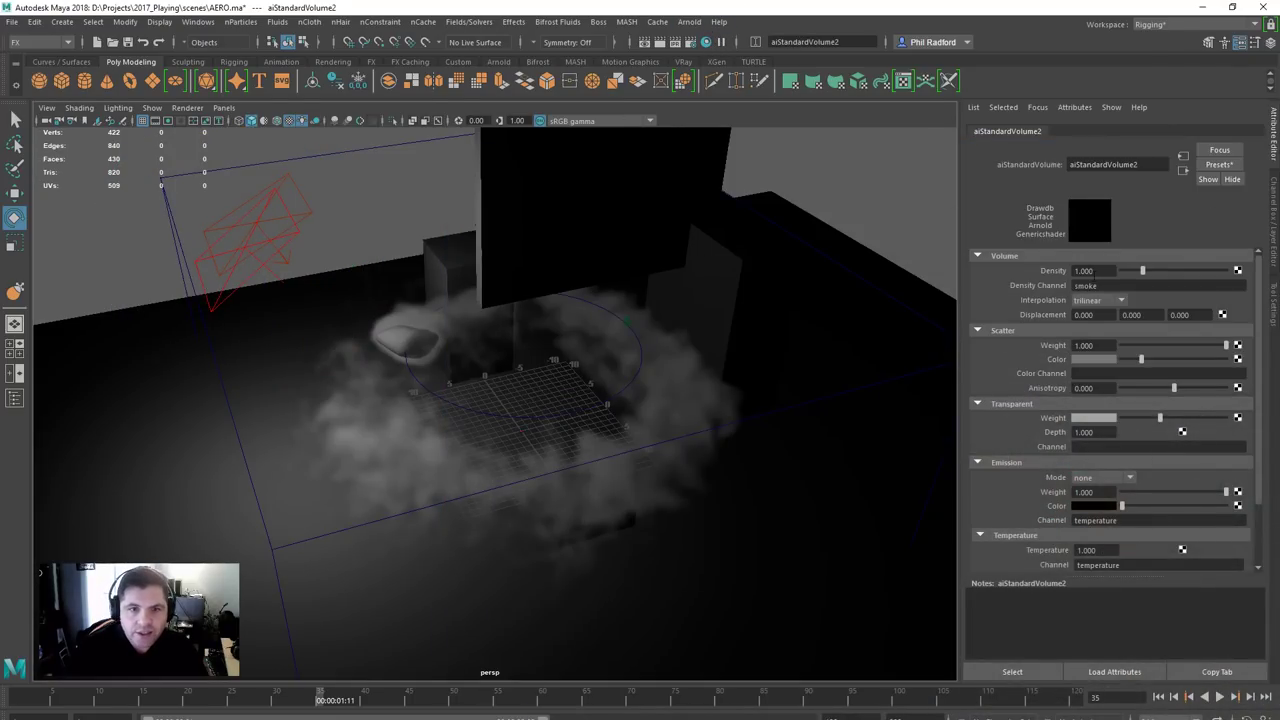
mouse_move(1155, 272)
left_mouse_down()
mouse_move(1185, 275)
mouse_move(1154, 275)
left_mouse_up()
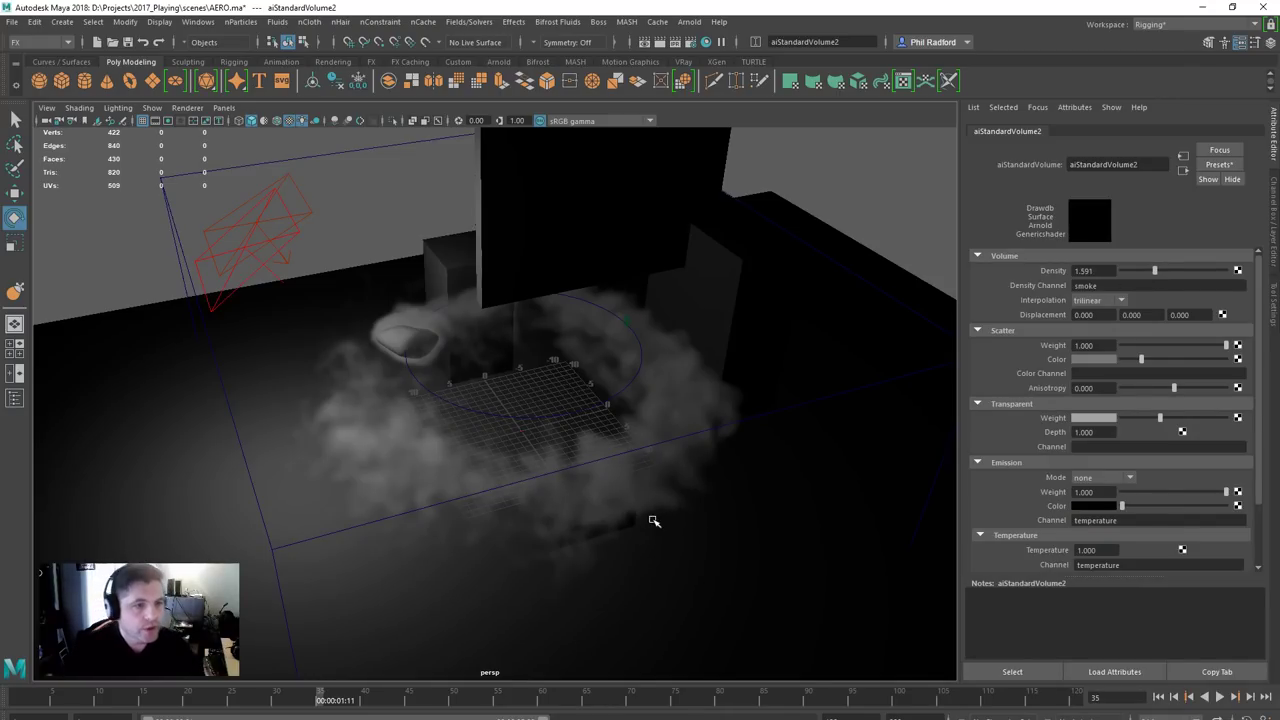
- Orbit around the smoke ring to inspect the thicker, softly lit smoke
left_click_drag(651, 523, 709, 503, "alt")
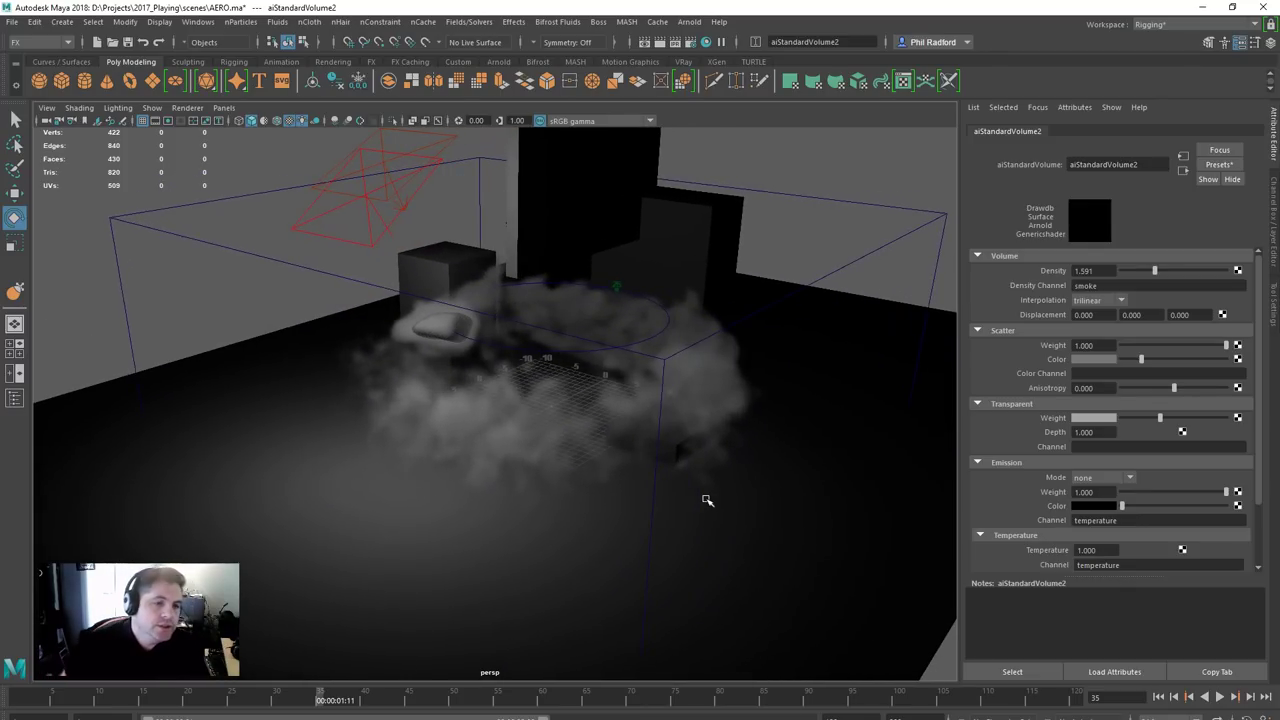
left_click_drag(723, 457, 537, 471, "alt")
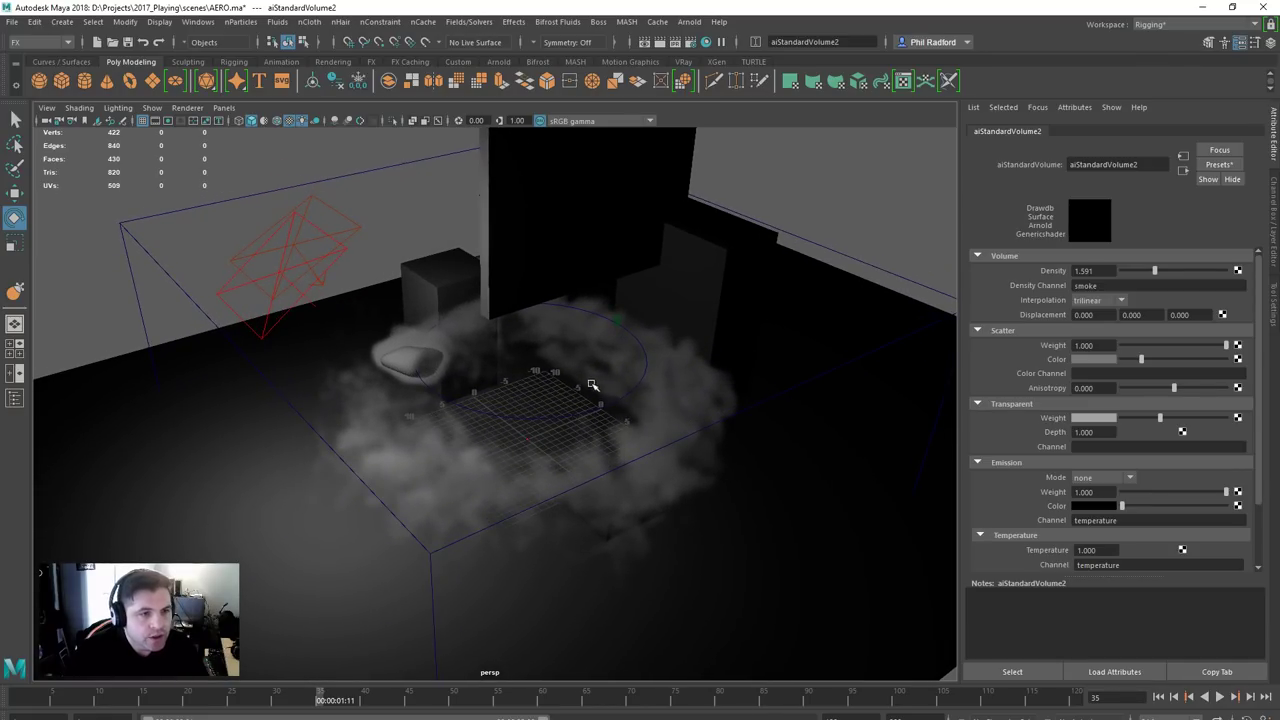
left_click_drag(596, 457, 537, 427, "alt")
left_click_drag(694, 409, 588, 413, "alt")
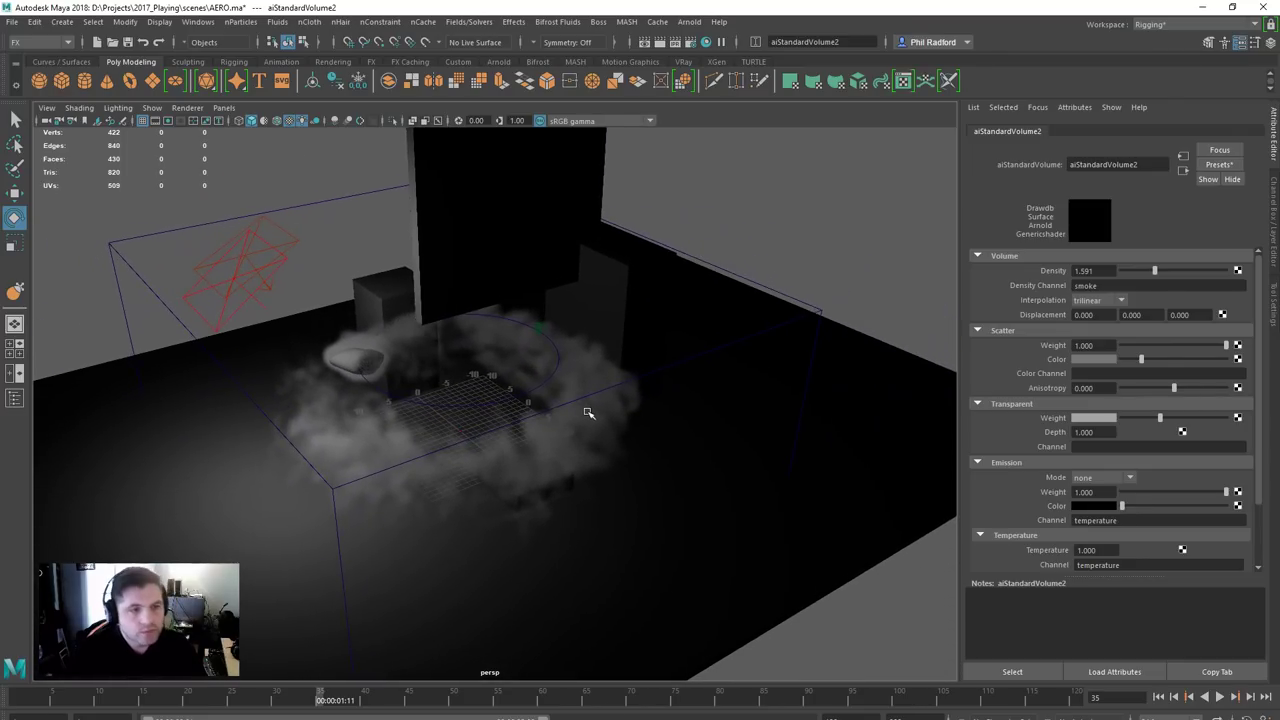